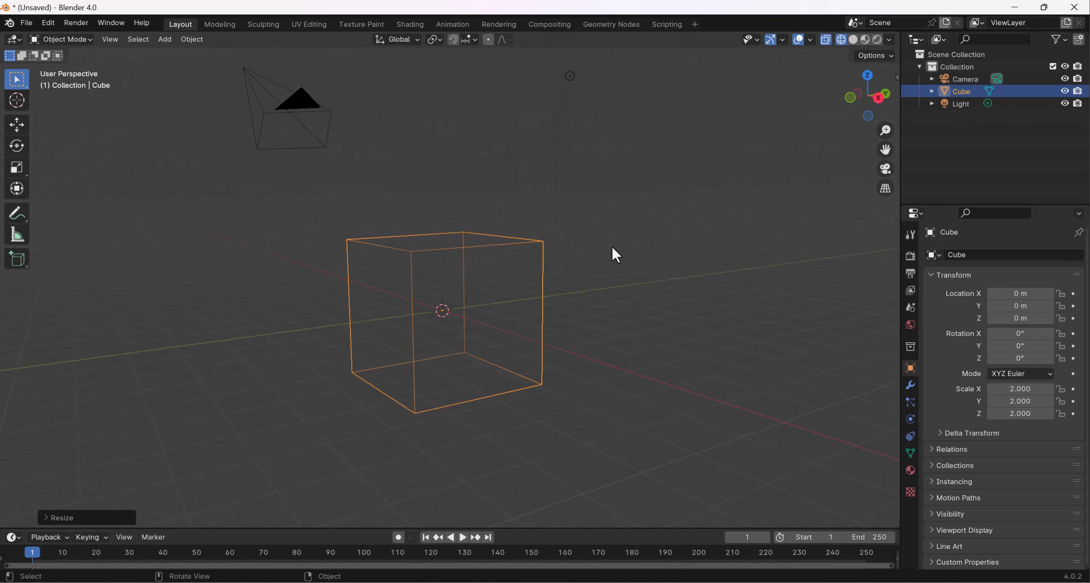
Step: Stretch the cube along the Z axis to a Z scale of about 2.99
key(s)
key(z)
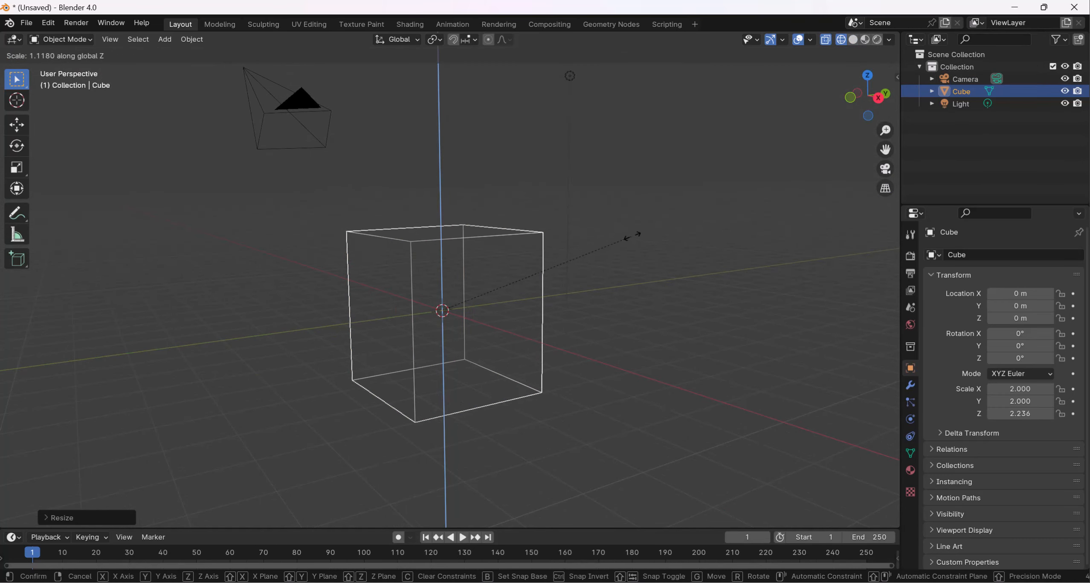
click(687, 199)
middle_drag(688, 198, 616, 305)
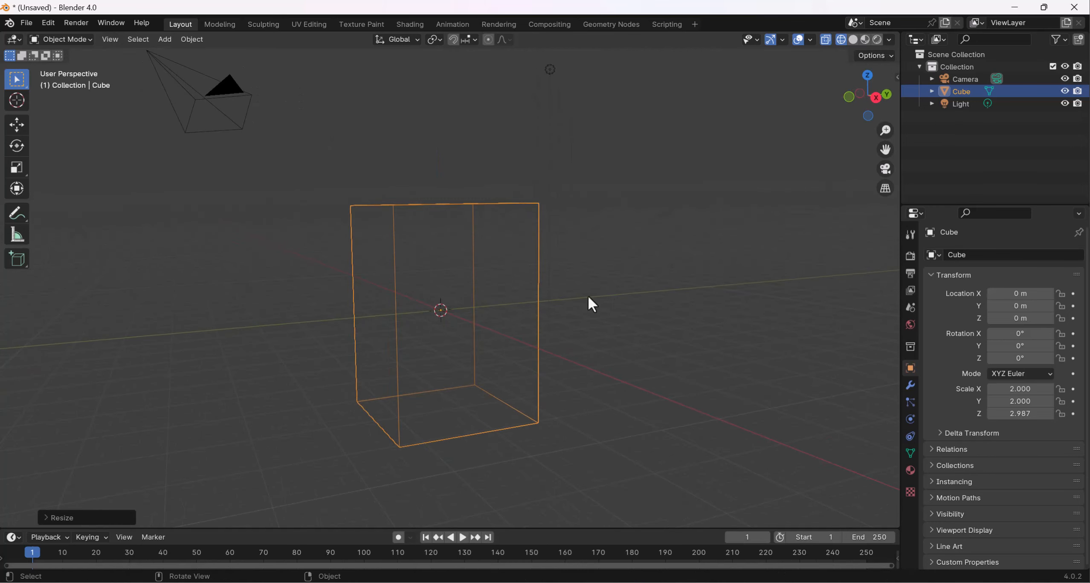
middle_drag(564, 258, 577, 256)
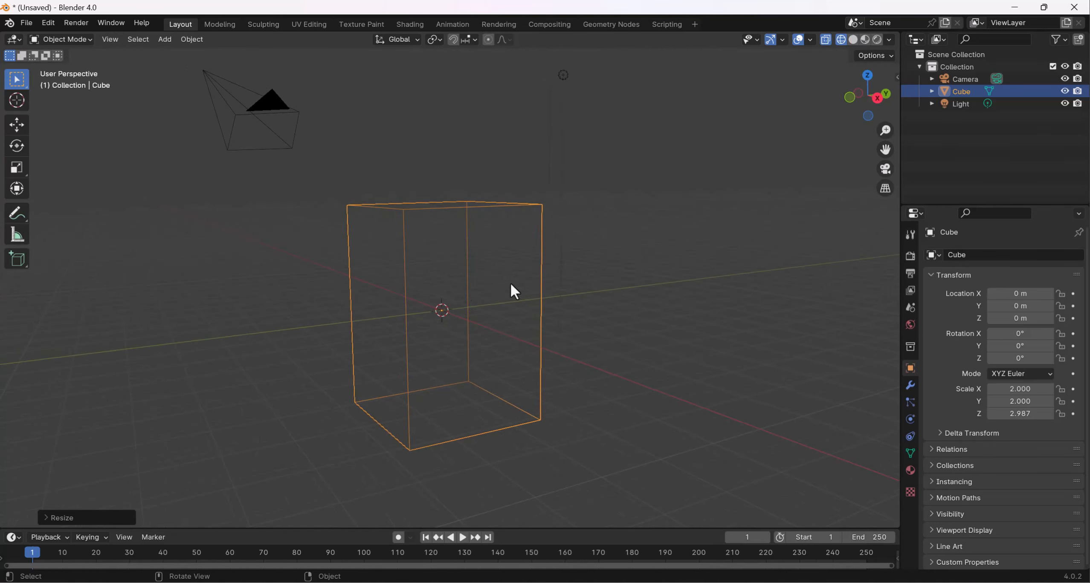
Step: Rename the stretched cube as Domain
double_click(954, 91)
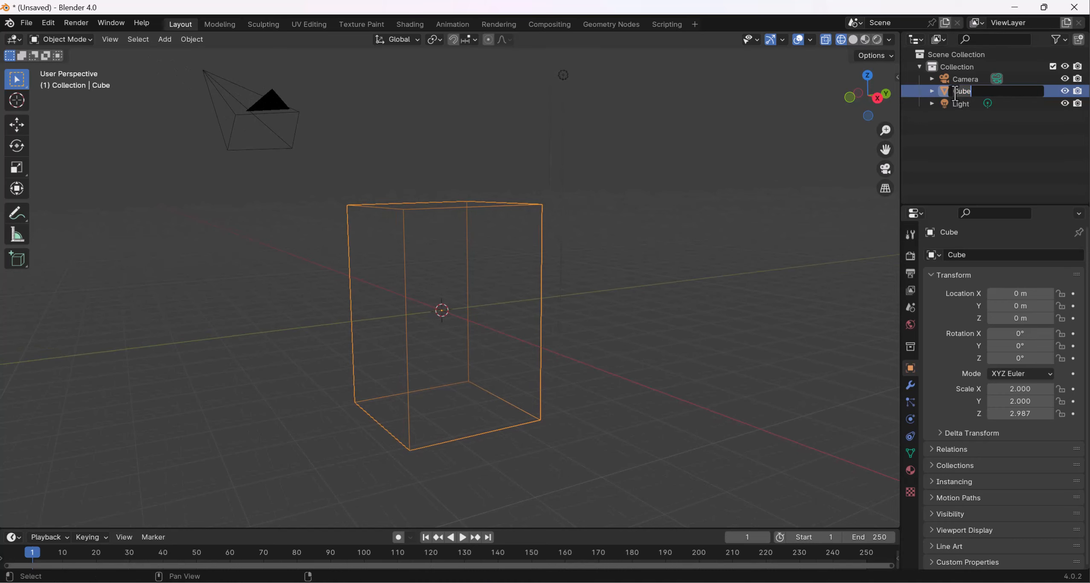
text(Domain)
key(Return)
middle_drag(539, 247, 495, 257)
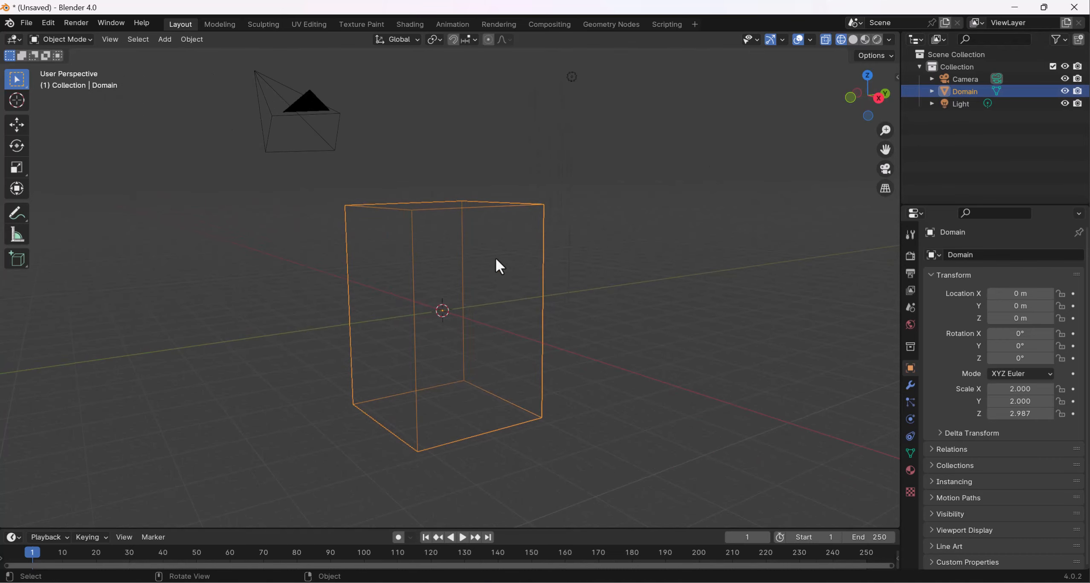
Step: Add a UV sphere at the world origin inside the domain box
key(shift+a)
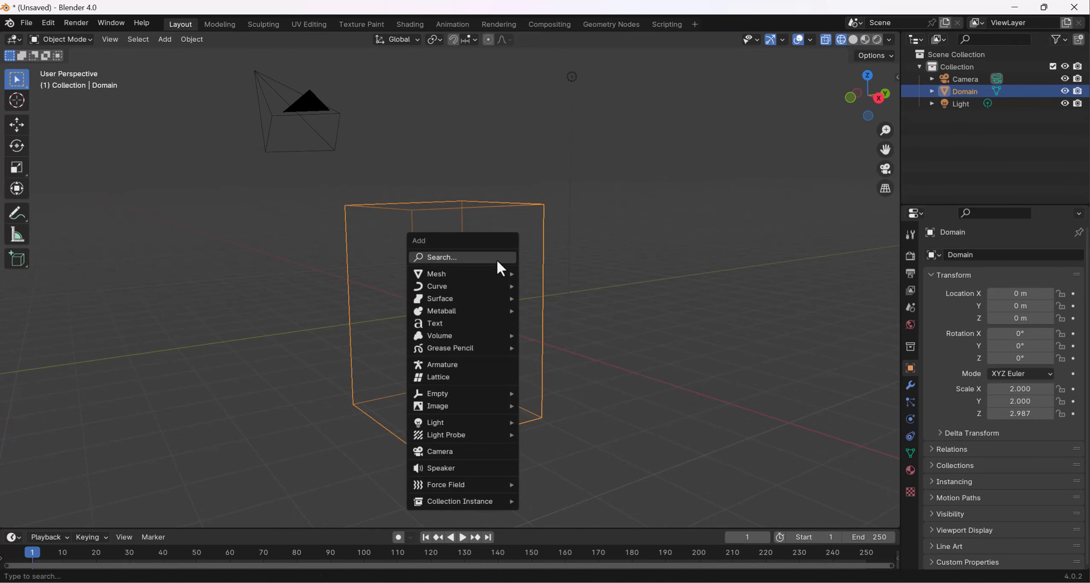
mouse_move(497, 268)
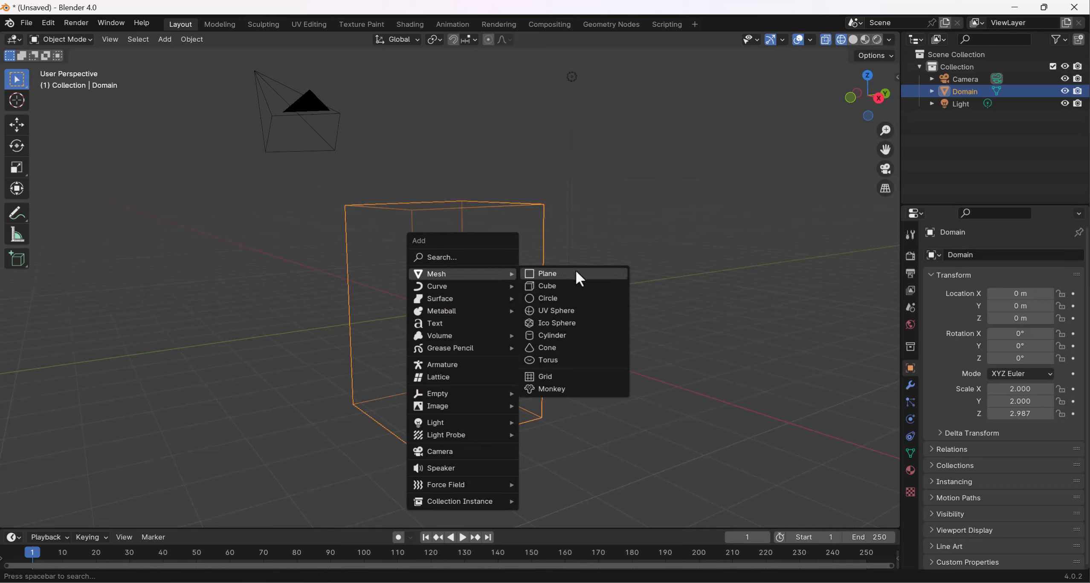
click(586, 310)
middle_drag(586, 307, 508, 199)
Step: Select the domain box and raise it about 2 m along Z so the sphere sits near its base
drag(508, 199, 531, 225)
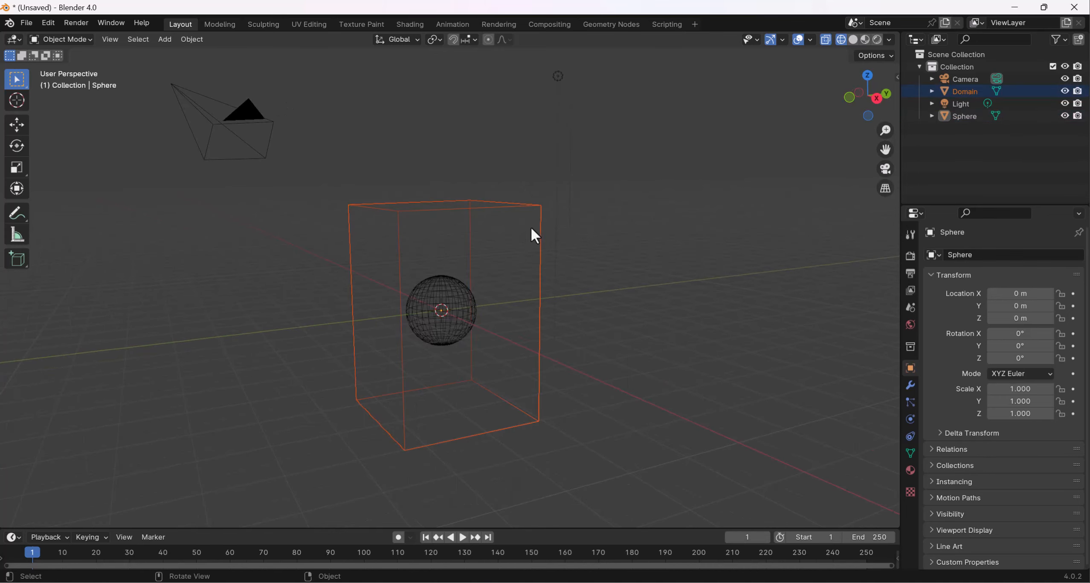
key(g)
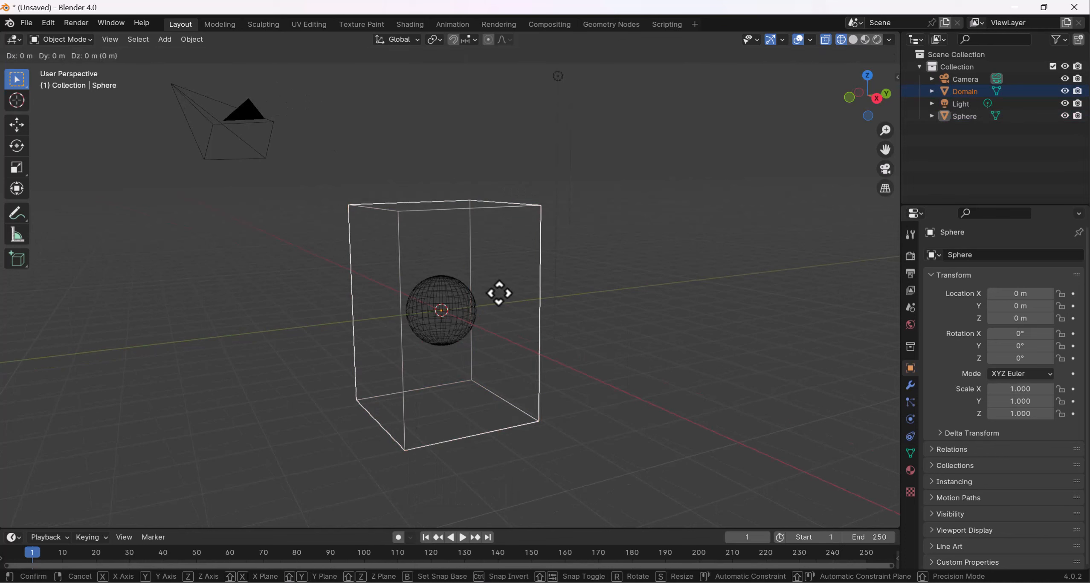
key(z)
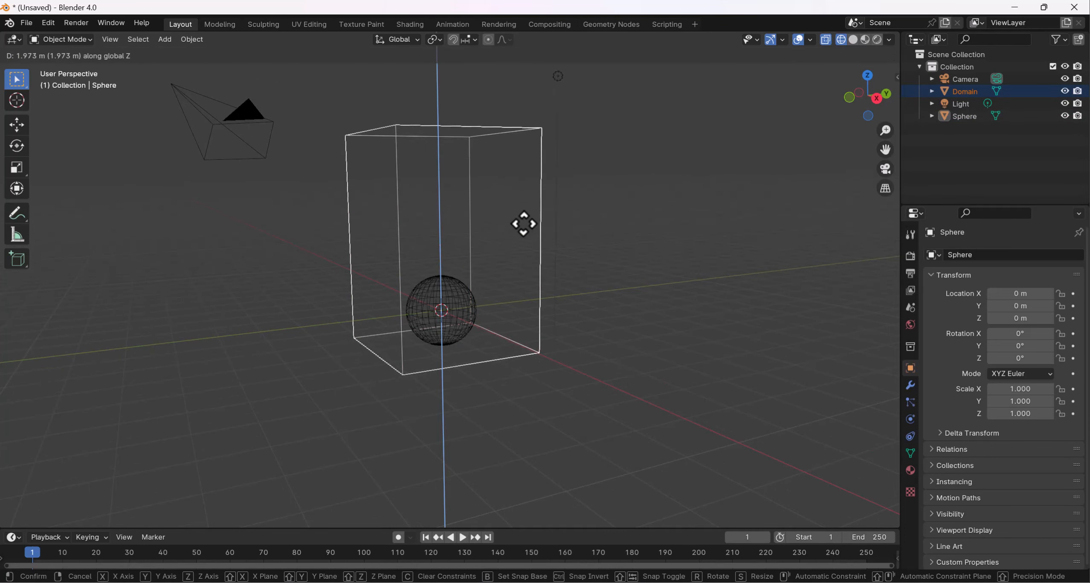
click(522, 227)
click(17, 125)
drag(438, 187, 438, 184)
middle_drag(537, 263, 541, 295)
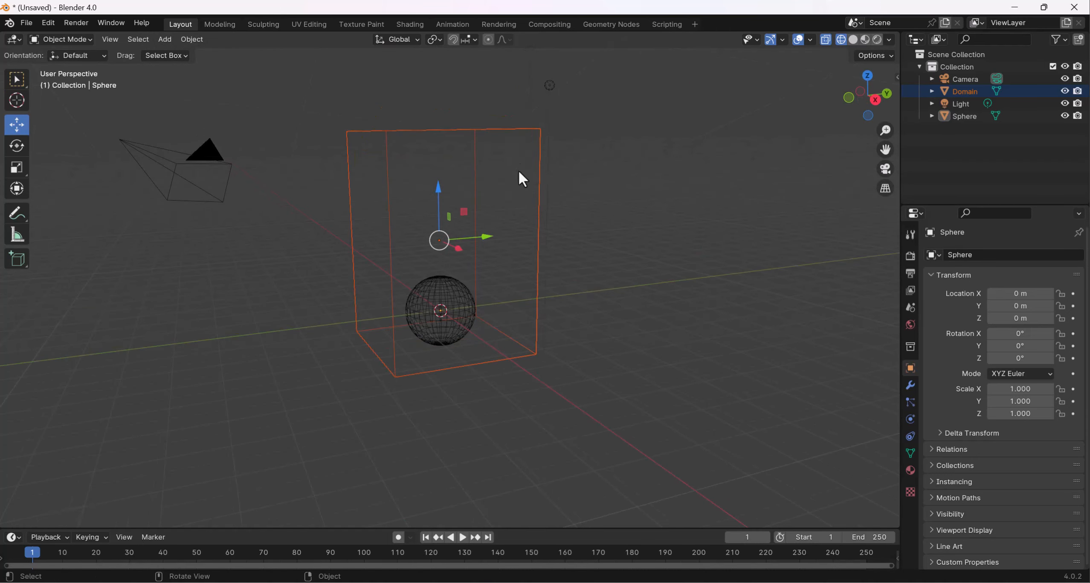
Step: Stretch the domain box along Z to a scale of about 3.8 and raise it to about 2.53 m
key(s)
key(z)
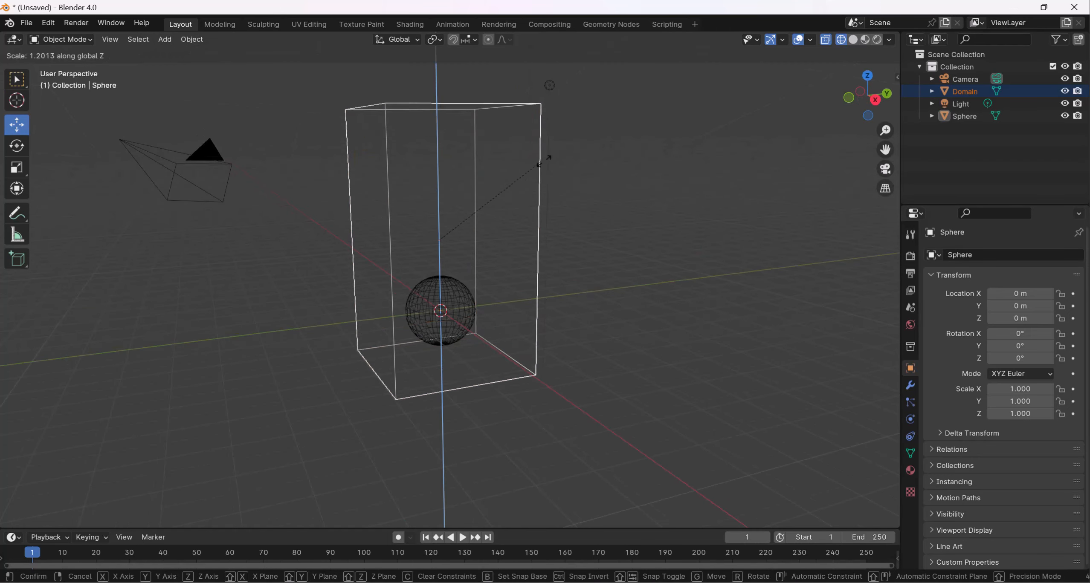
click(547, 161)
mouse_move(435, 201)
mouse_down()
mouse_move(438, 174)
mouse_move(438, 187)
mouse_up()
middle_drag(436, 211, 456, 302)
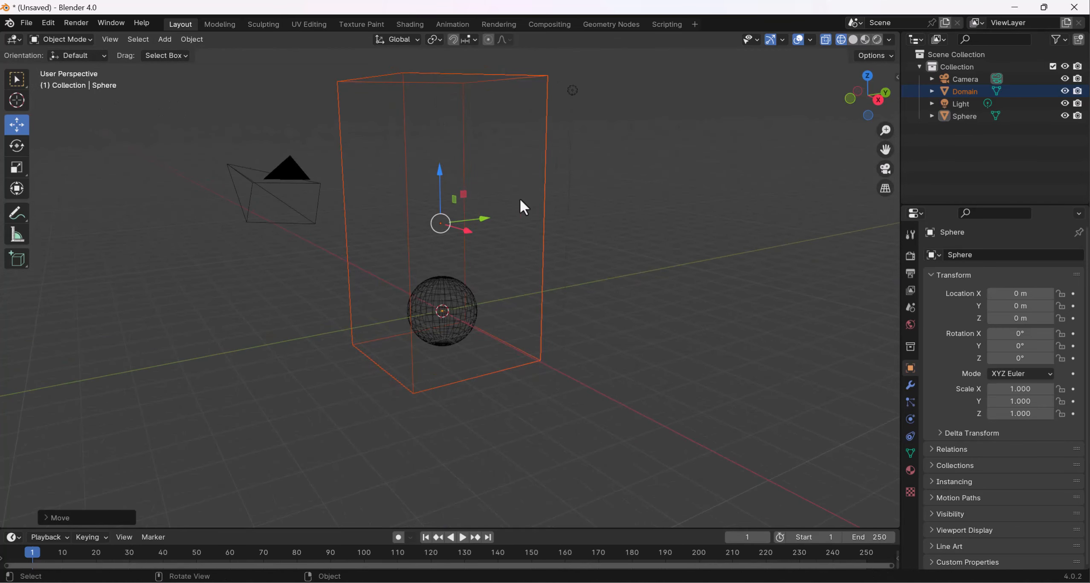
middle_drag(524, 207, 495, 233)
middle_drag(453, 142, 457, 220)
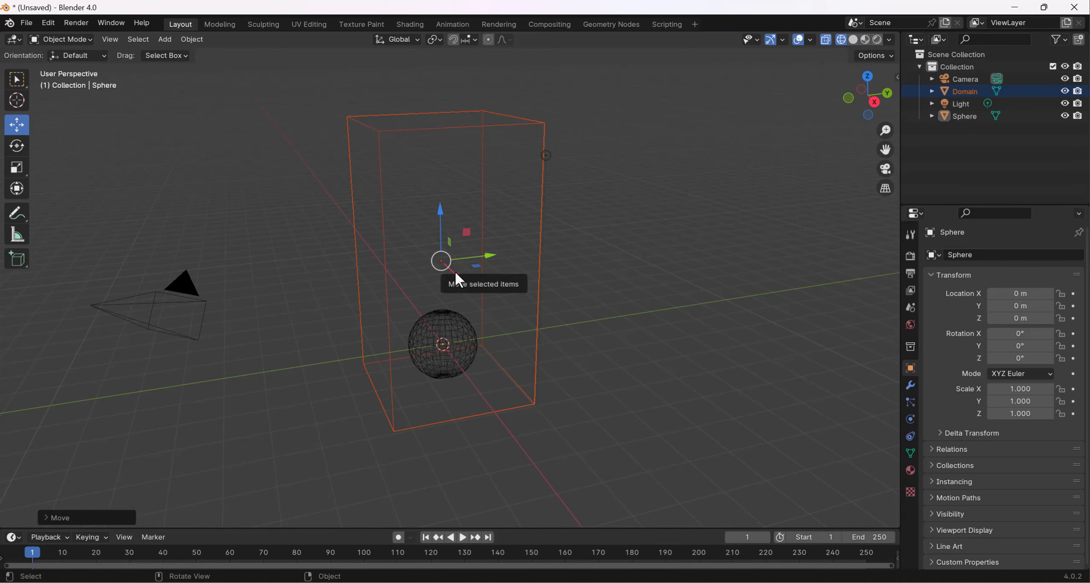
middle_drag(460, 261, 438, 253)
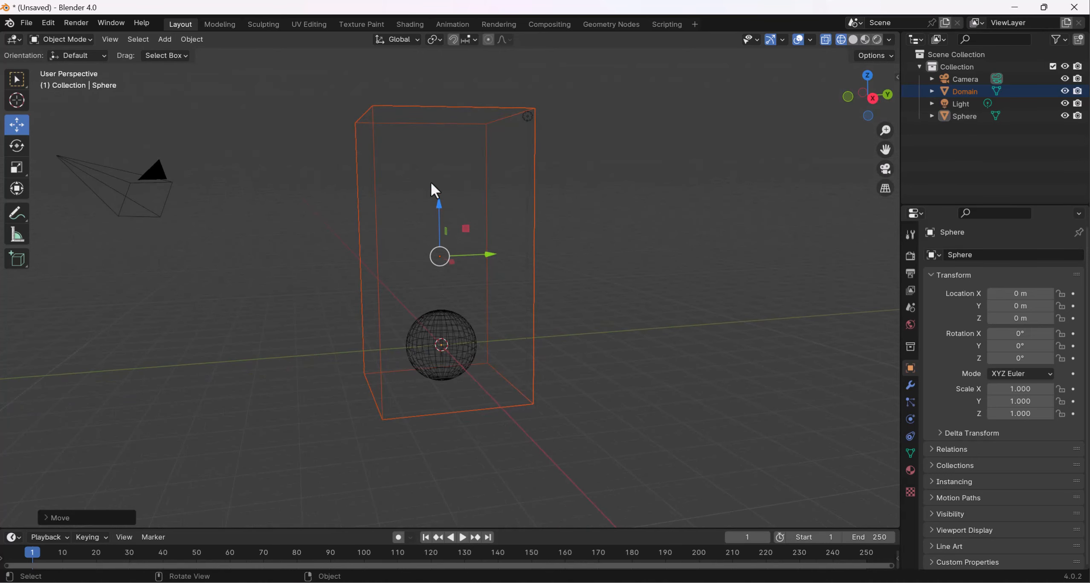
middle_drag(483, 189, 500, 252)
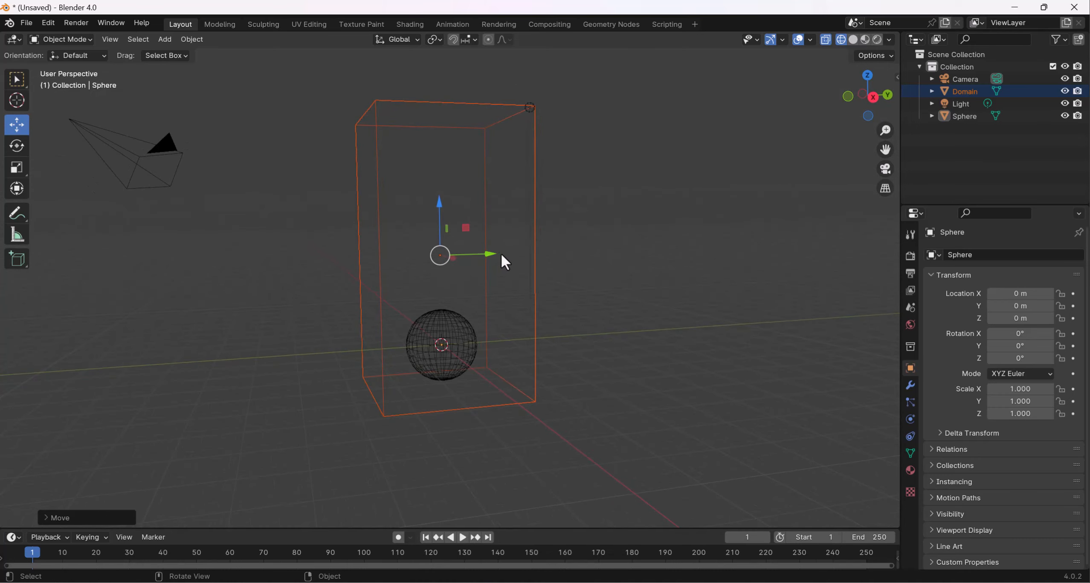
middle_drag(597, 242, 573, 258)
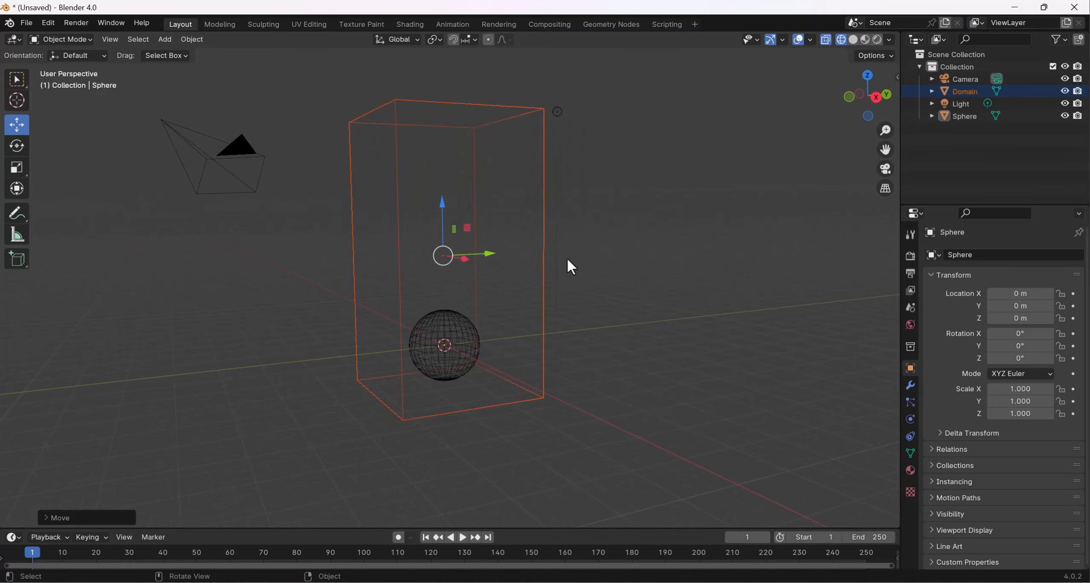
Step: Add Fluid physics to the domain box and set its fluid type to Domain
click(543, 264)
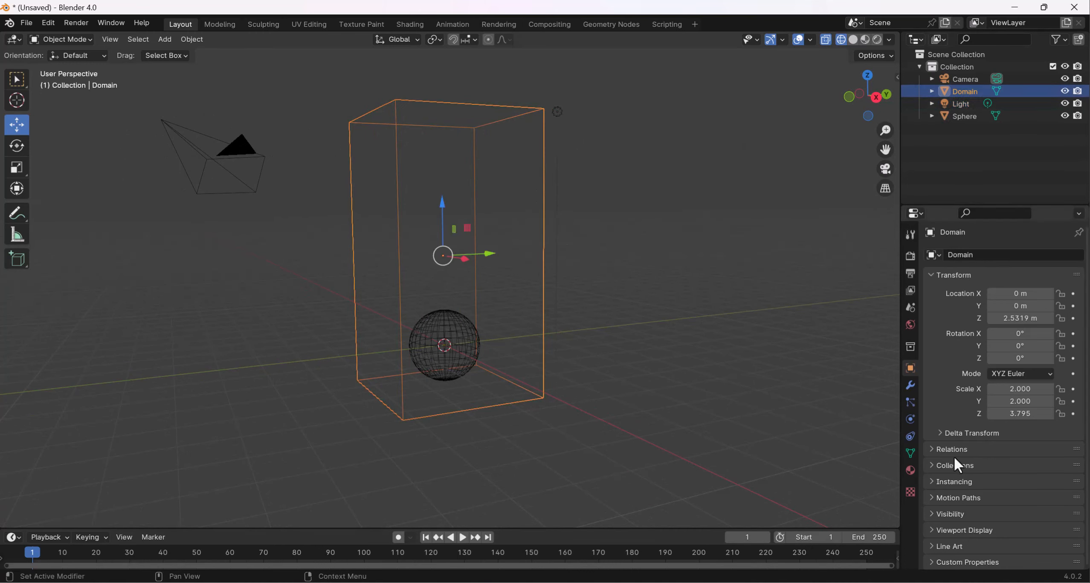
click(912, 419)
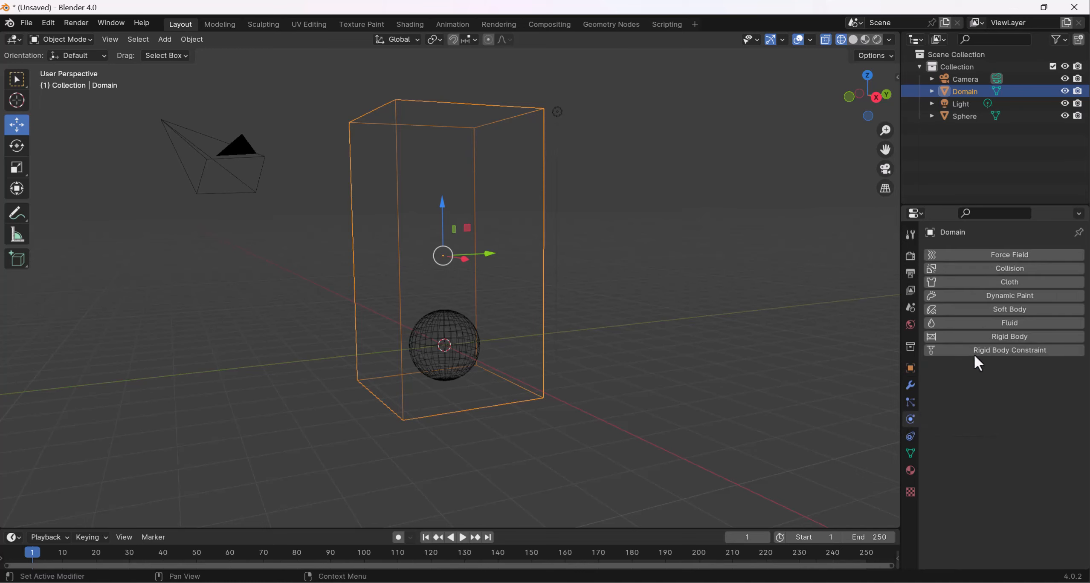
click(1001, 321)
drag(901, 205, 744, 209)
click(957, 335)
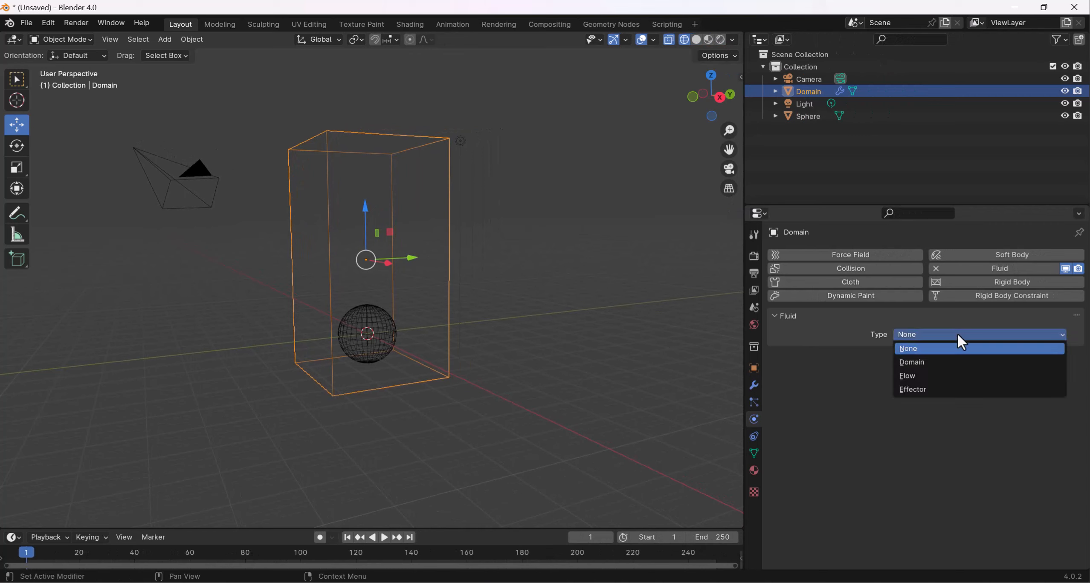
click(933, 364)
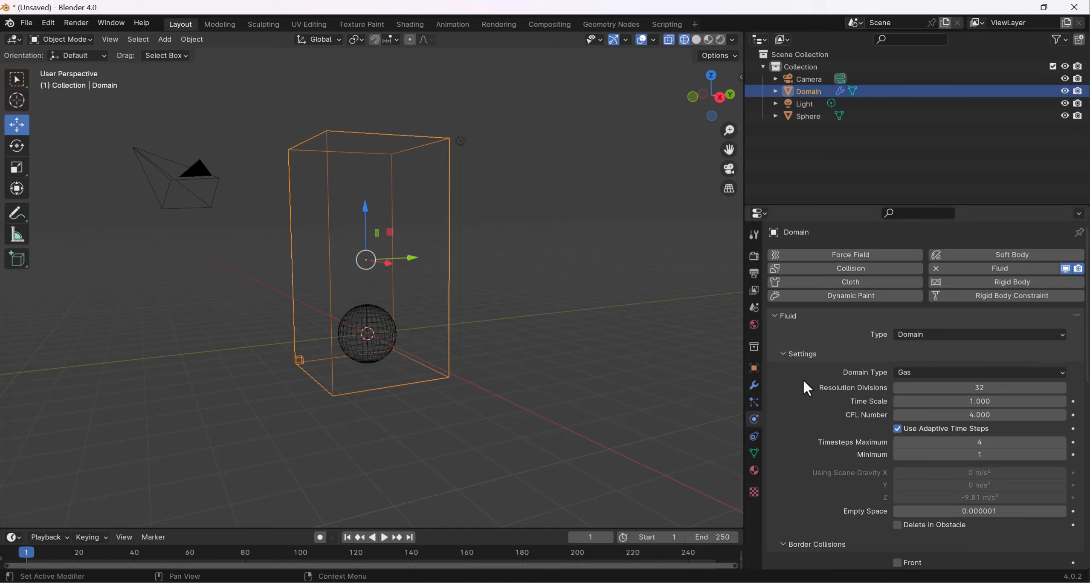
Step: Choose Gas as the fluid's domain type
scroll(803, 380, down, 3)
click(969, 322)
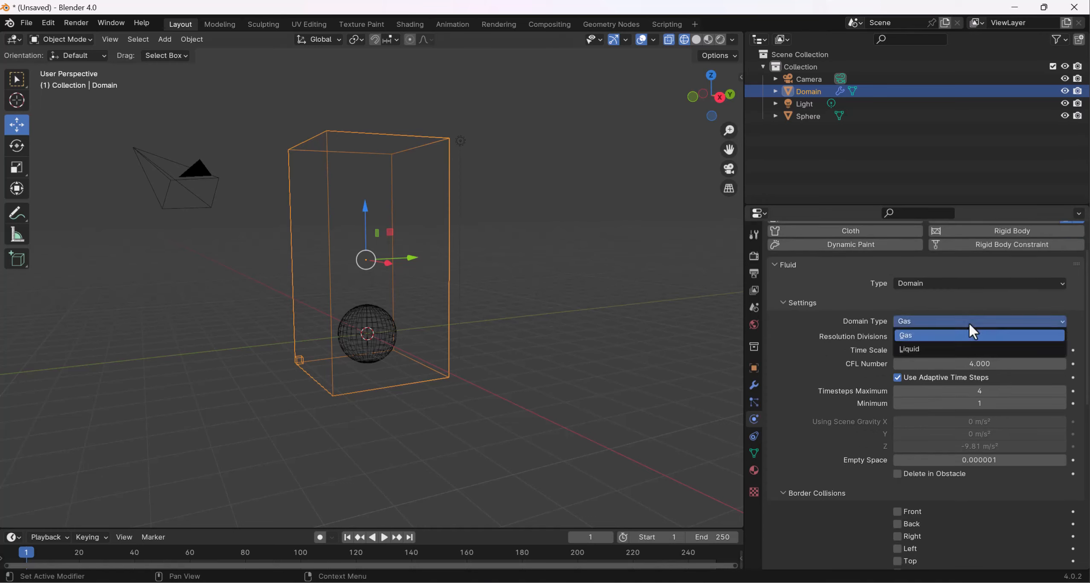
click(906, 336)
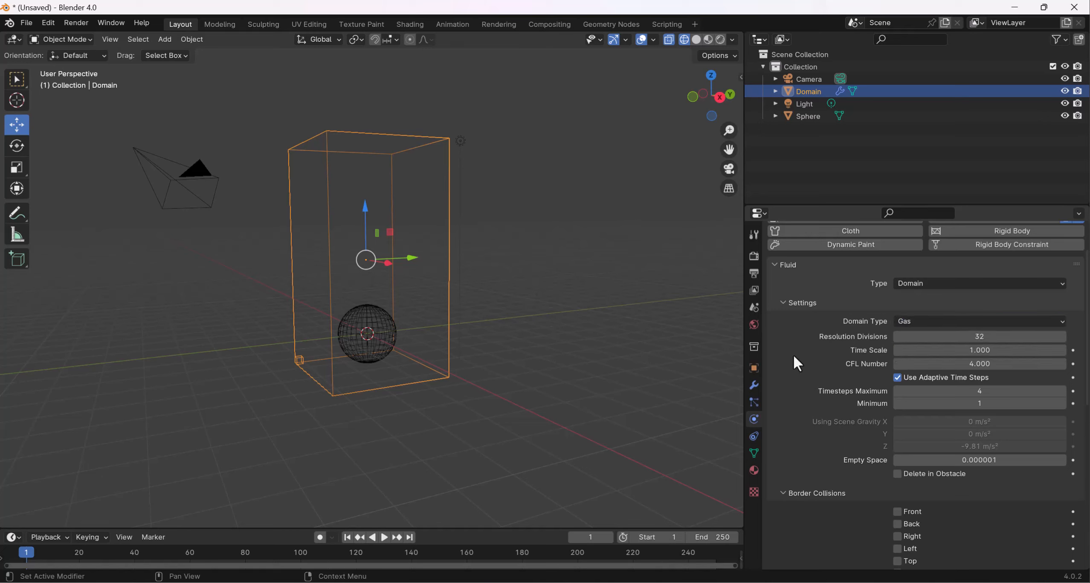
Step: Set the fluid cache's end frame to 150 and its type to All with Is Resumable enabled
scroll(895, 340, down, 4)
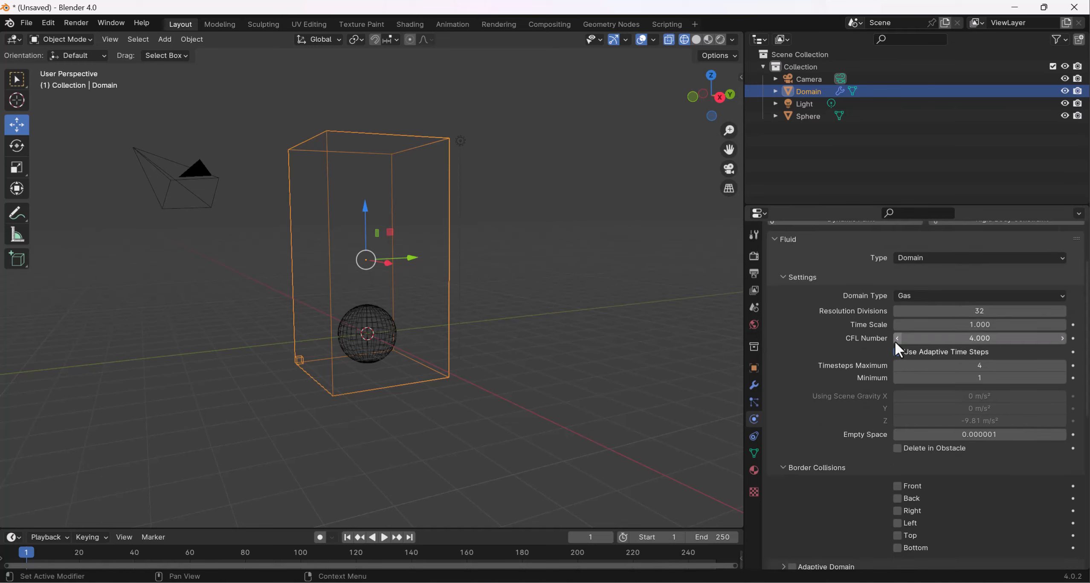
scroll(856, 314, down, 14)
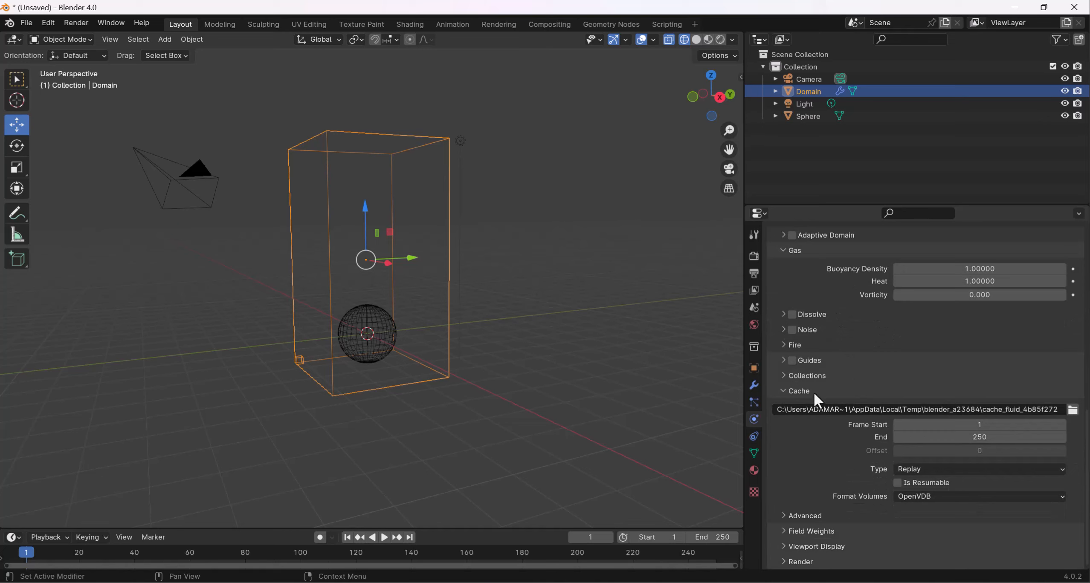
click(953, 437)
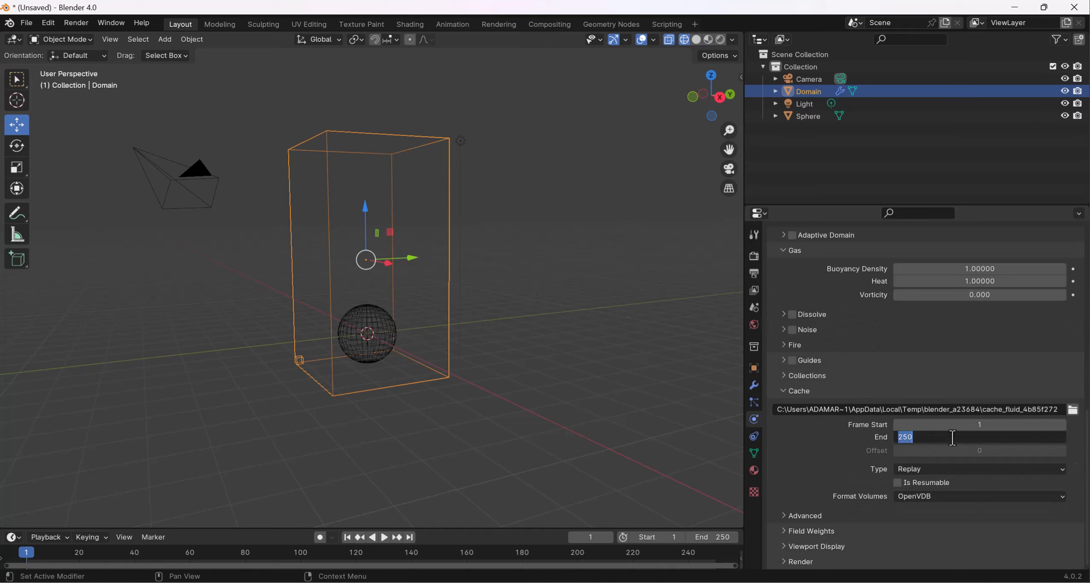
text(150)
key(Return)
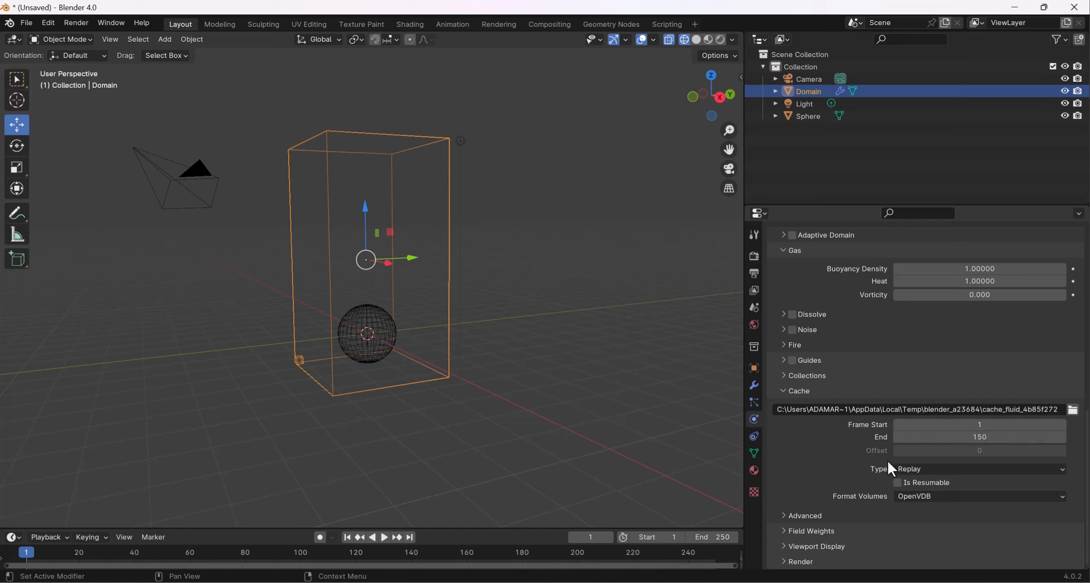
click(956, 468)
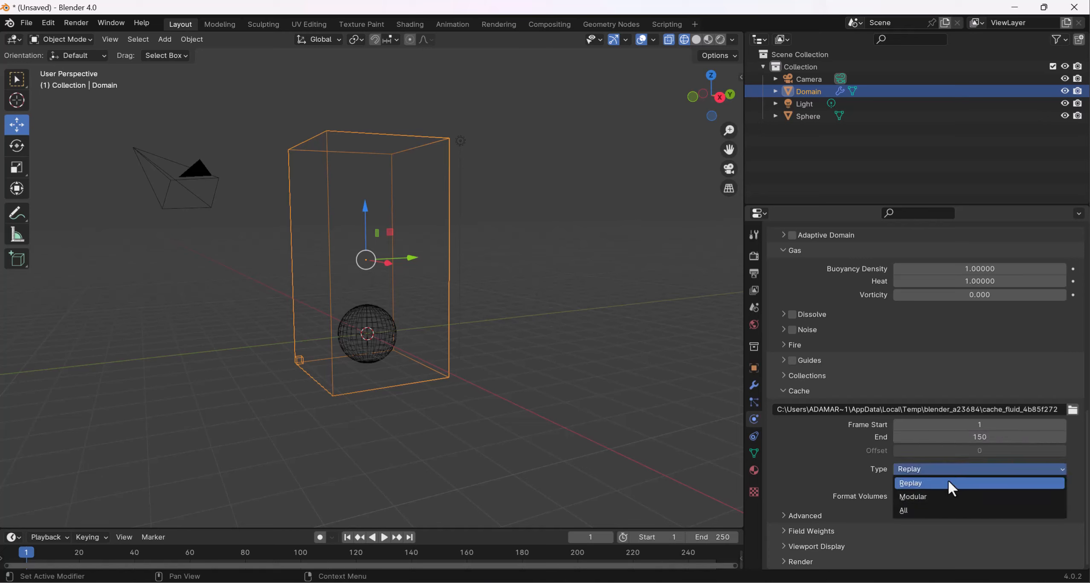
click(927, 508)
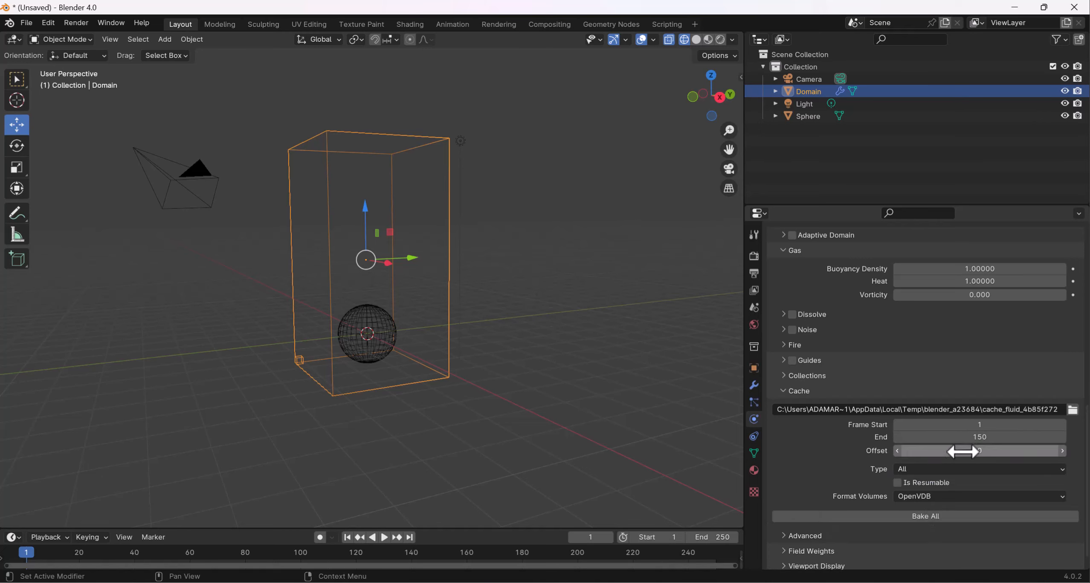
scroll(825, 452, down, 1)
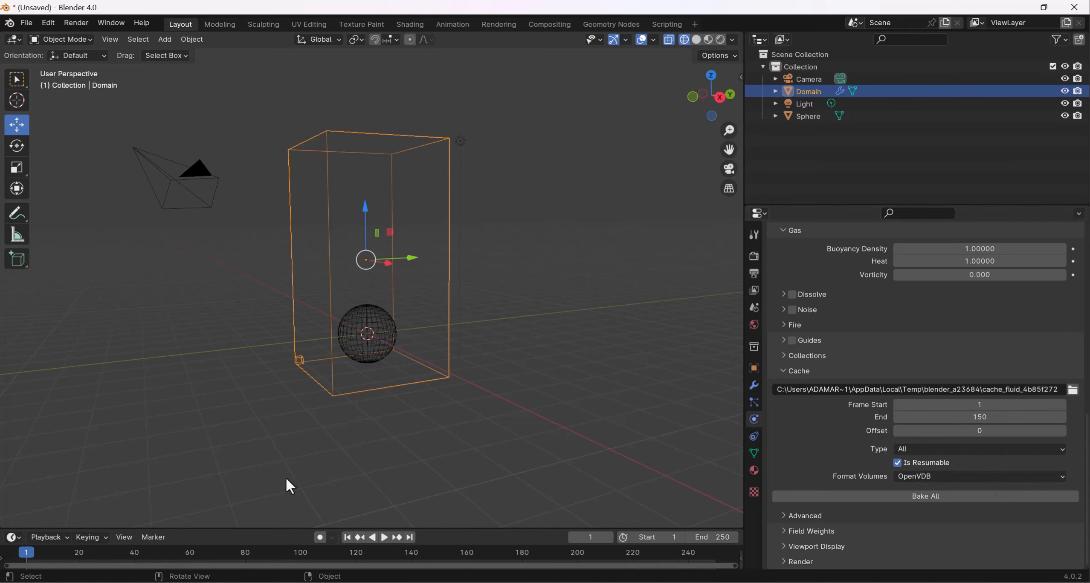
Step: Enlarge the timeline area beneath the viewport
drag(259, 528, 307, 424)
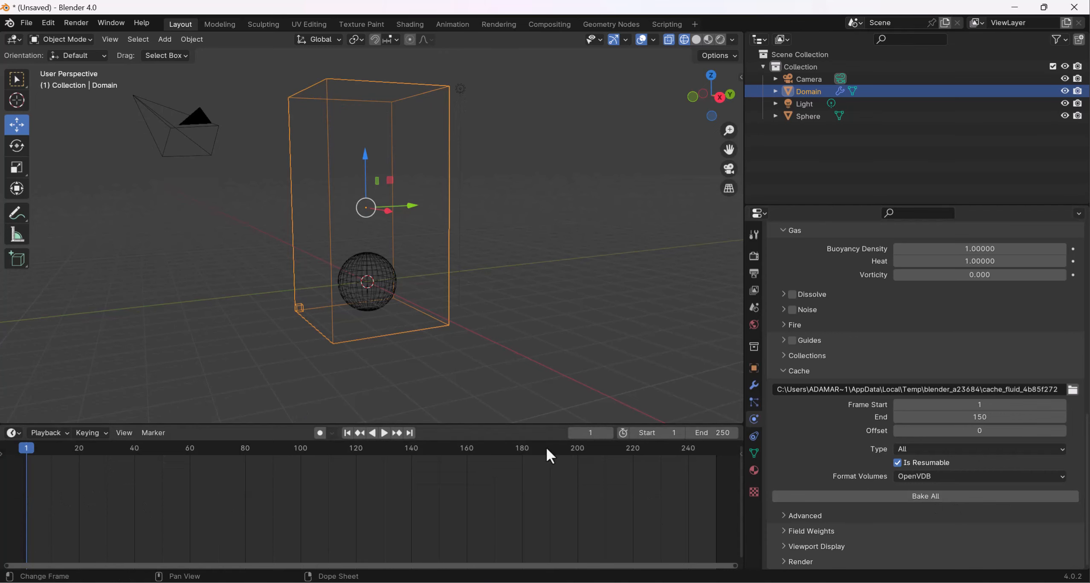
drag(538, 425, 540, 451)
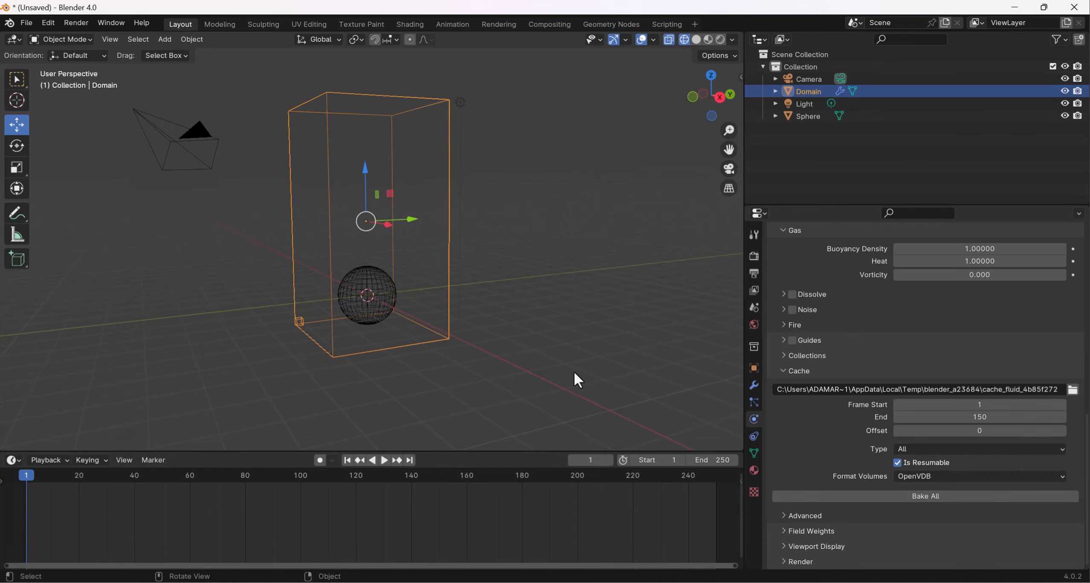
Step: Set the fluid domain's Resolution Divisions to 128
scroll(894, 404, up, 15)
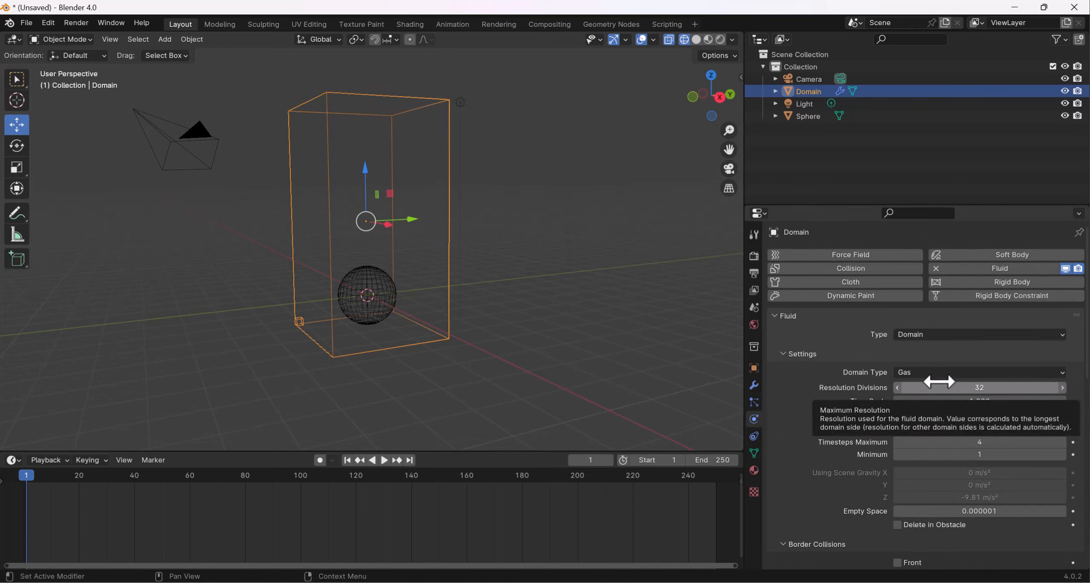
click(1015, 391)
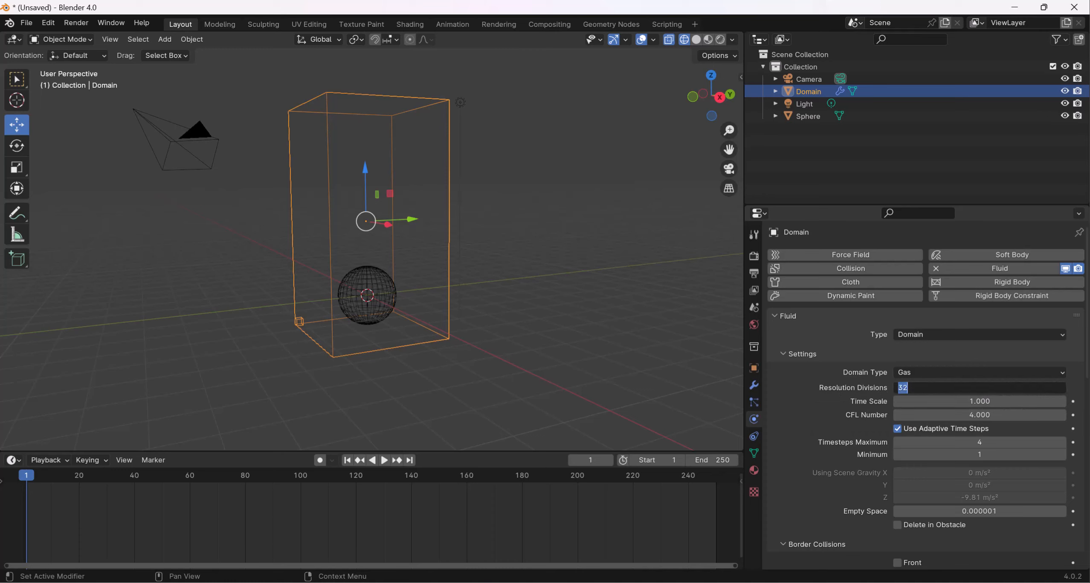
text(128)
key(Return)
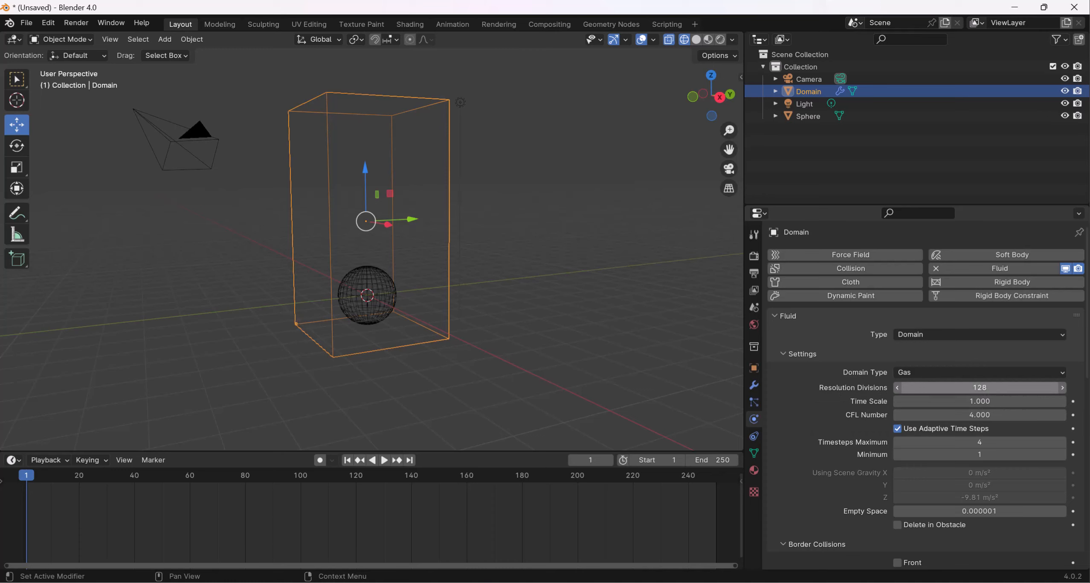
Step: Set the domain's Resolution Divisions to 32 and inspect the voxel size cube at the box's lower corner
middle_drag(615, 319, 264, 276)
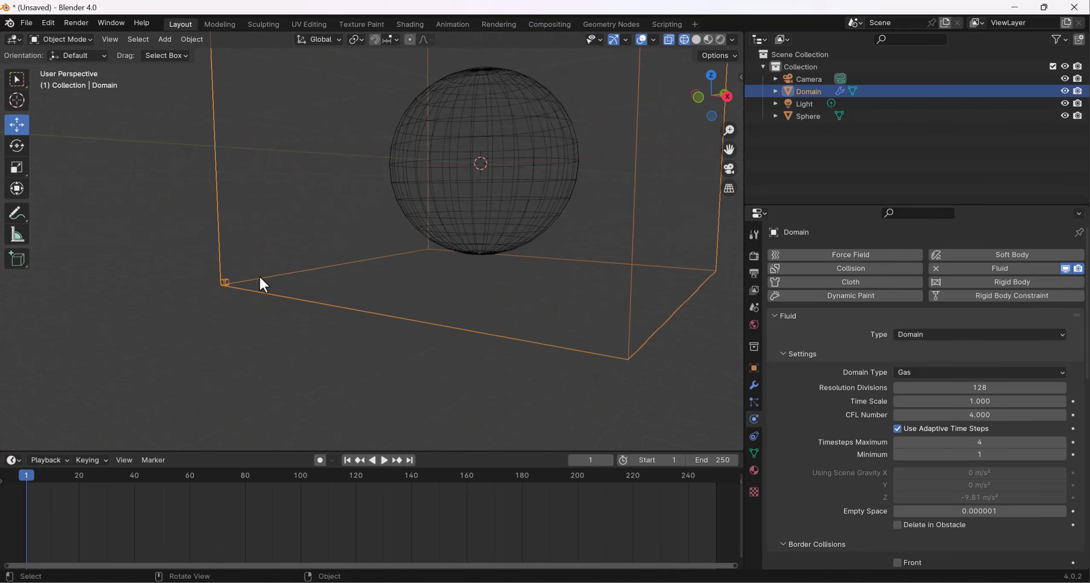
click(987, 388)
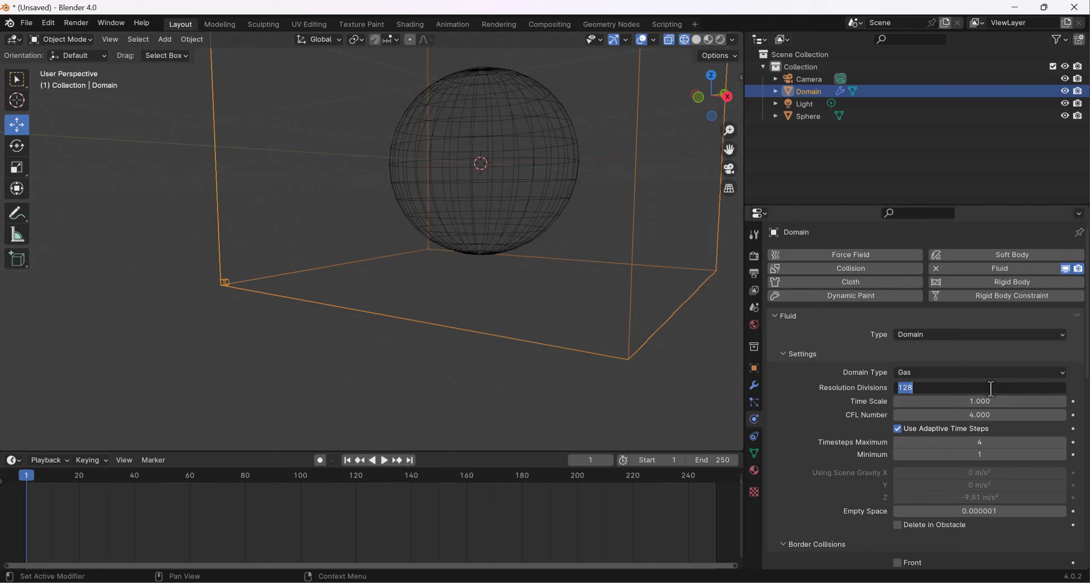
text(32)
key(Return)
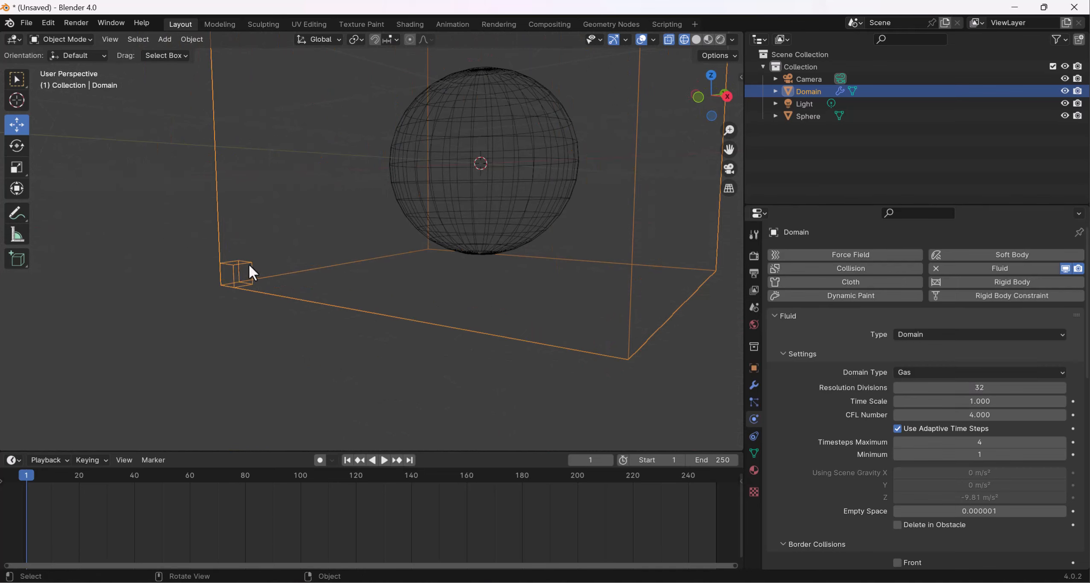
middle_drag(232, 265, 291, 289)
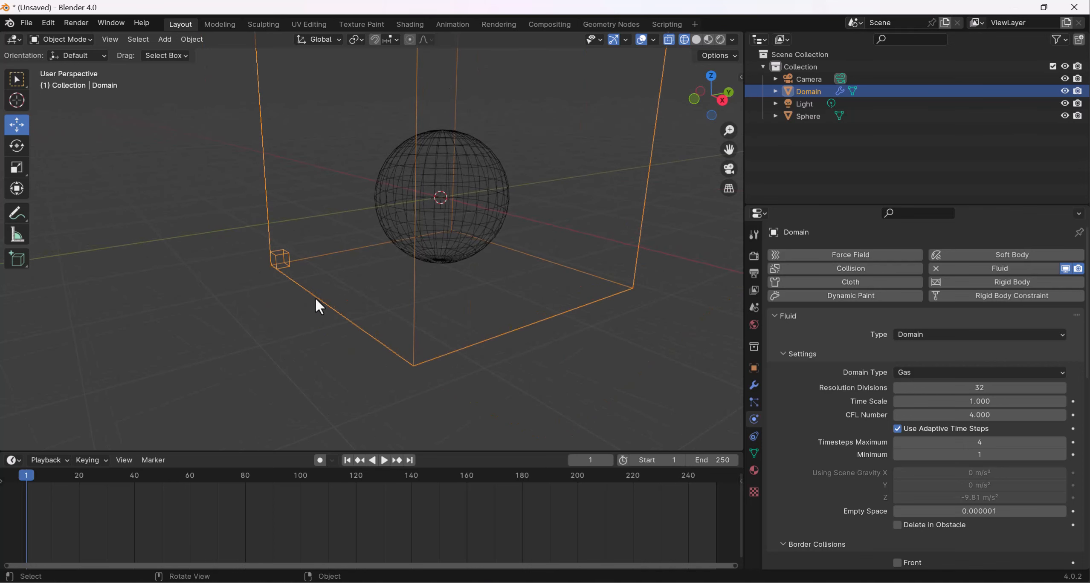
Step: Set the domain's Resolution Divisions back to 128
click(979, 387)
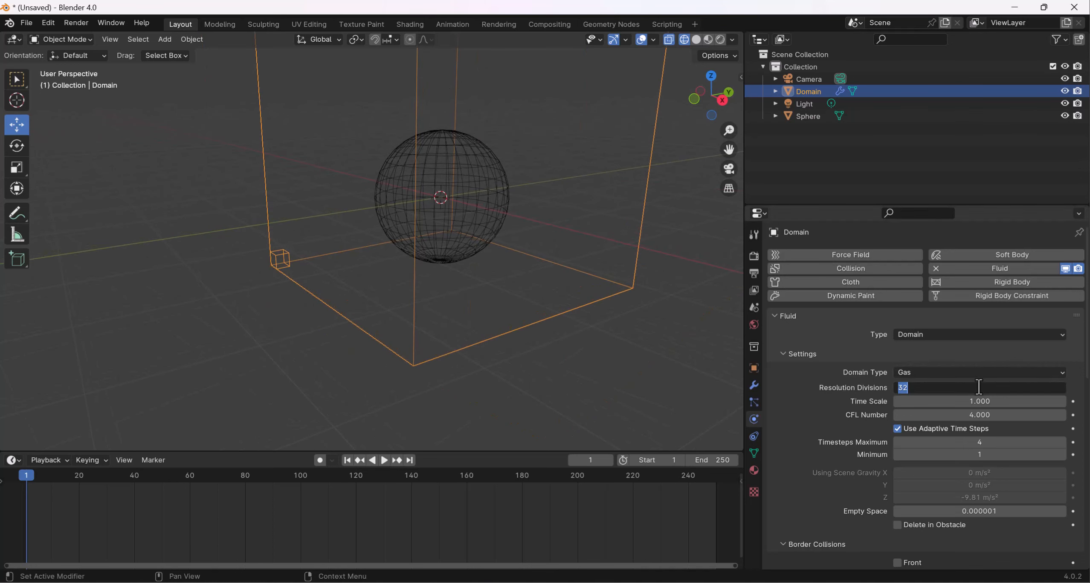
text(128)
key(Return)
Step: Expand the fluid domain's Adaptive Domain settings and enable Adaptive Domain
scroll(563, 226, down, 2)
middle_drag(560, 220, 324, 277)
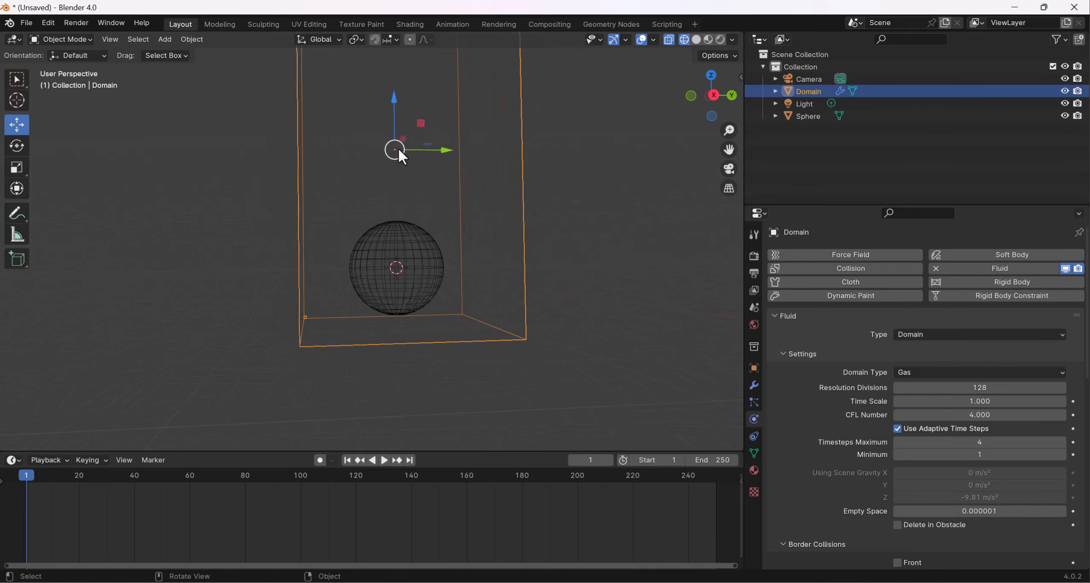
middle_drag(399, 150, 428, 270)
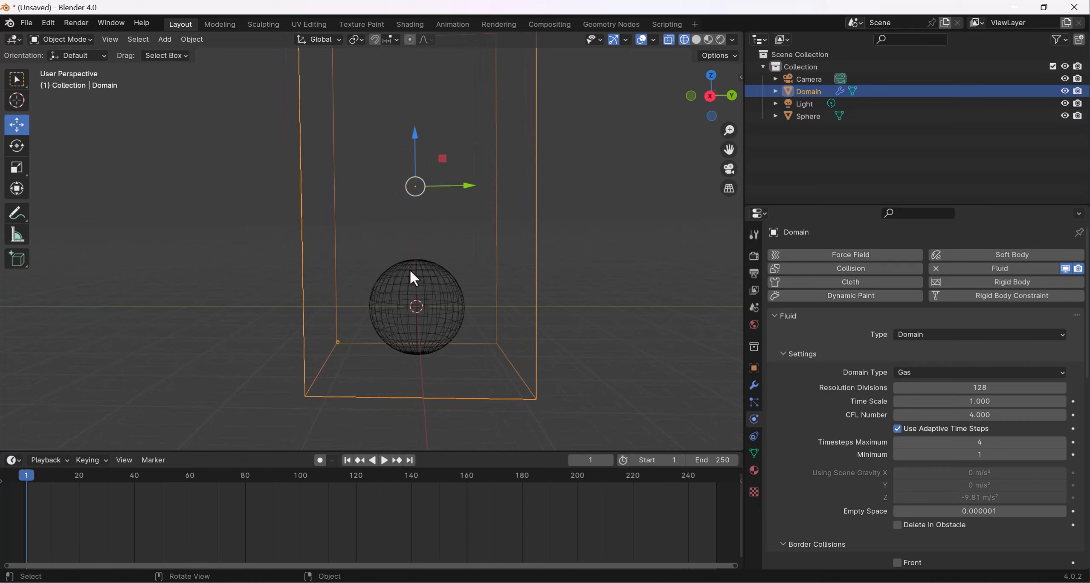
middle_drag(521, 287, 532, 265)
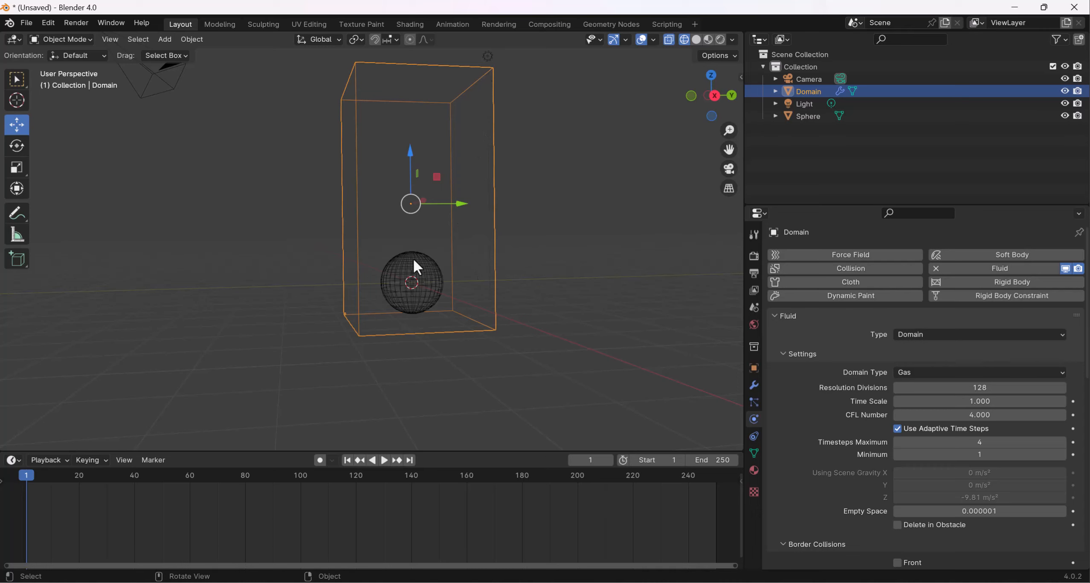
scroll(874, 376, down, 3)
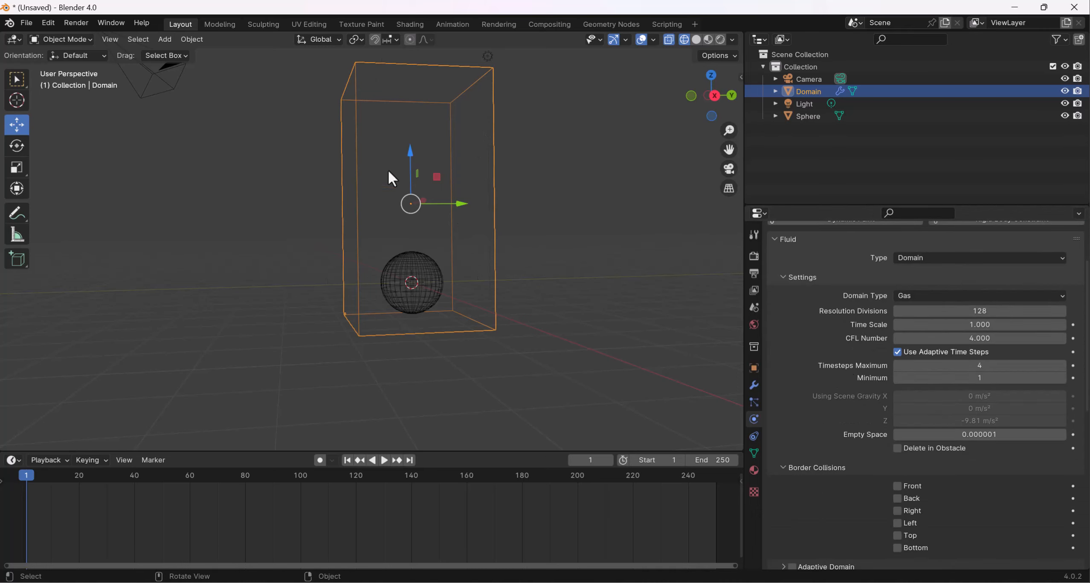
scroll(913, 363, down, 6)
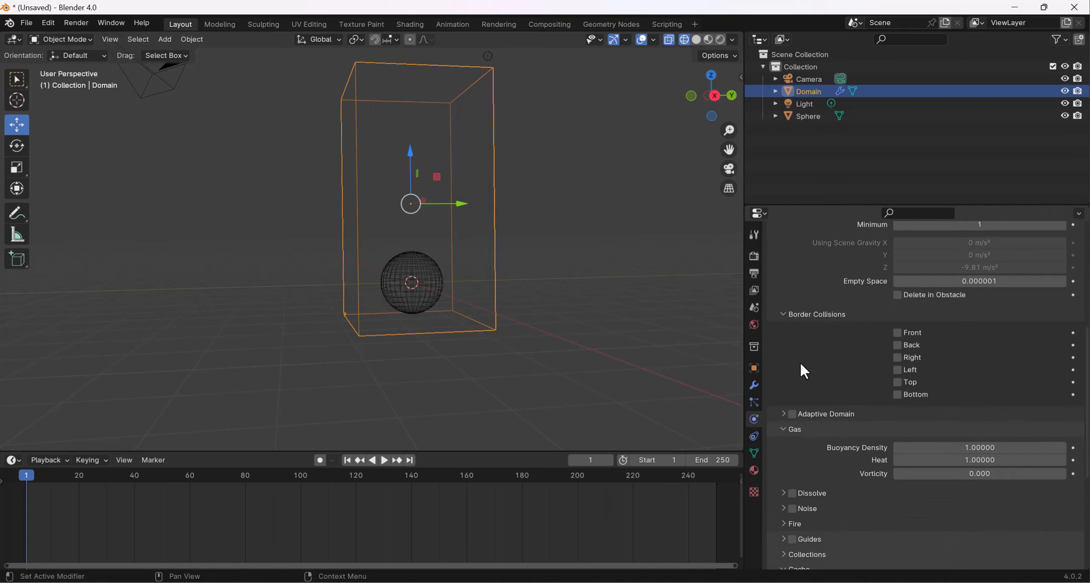
click(832, 414)
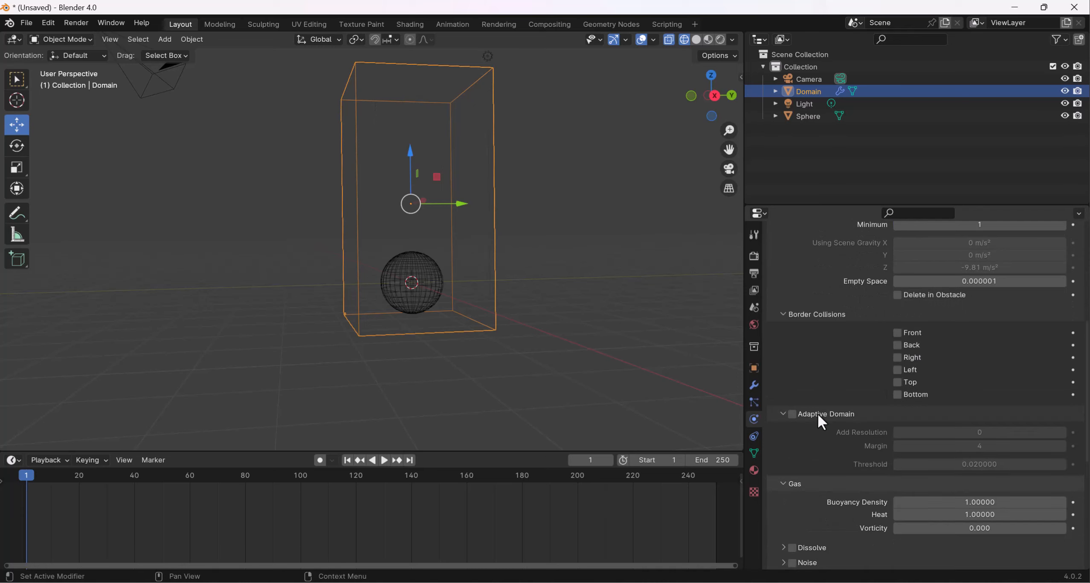
click(793, 413)
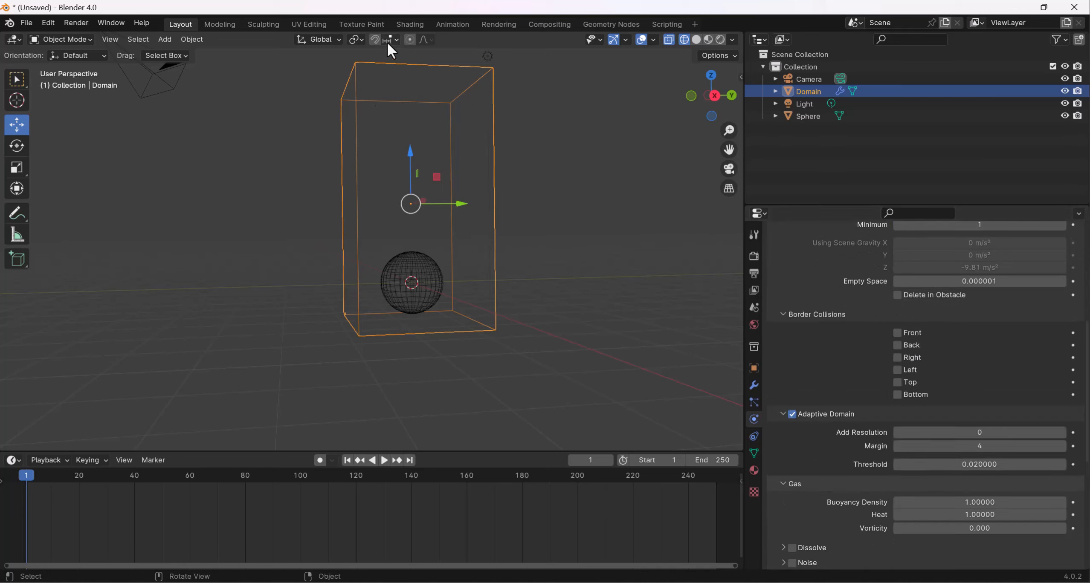
click(793, 415)
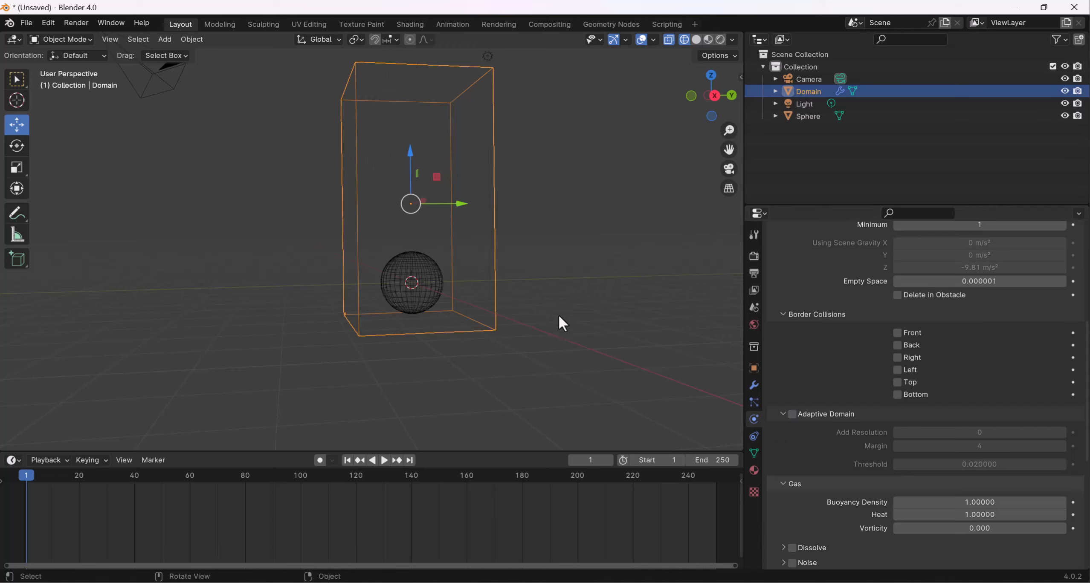
click(793, 414)
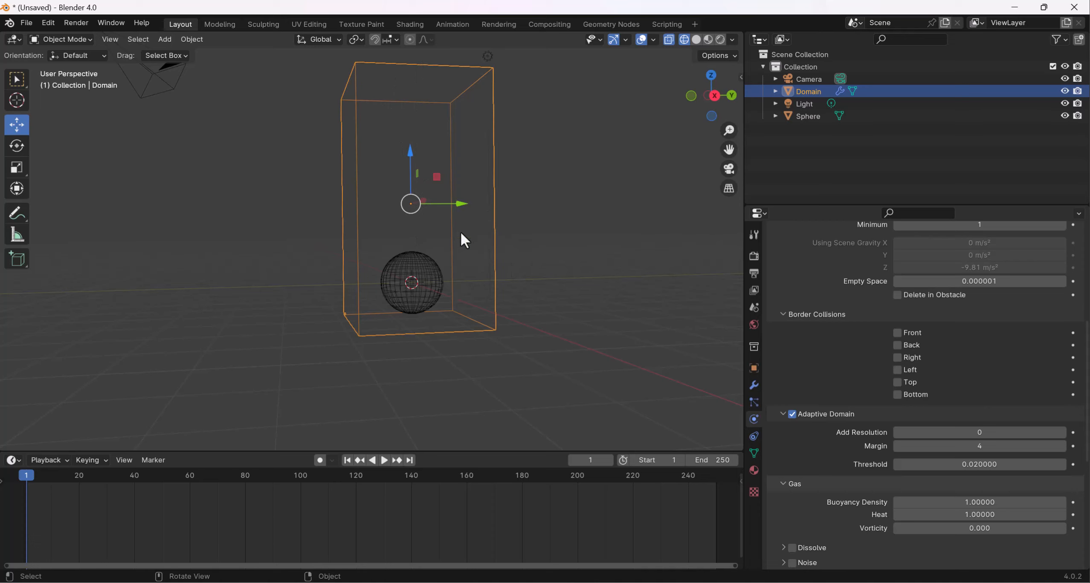
Step: Set the domain's fire Reaction Speed to 0.5 and its fire Vorticity to 0.6
scroll(875, 380, down, 3)
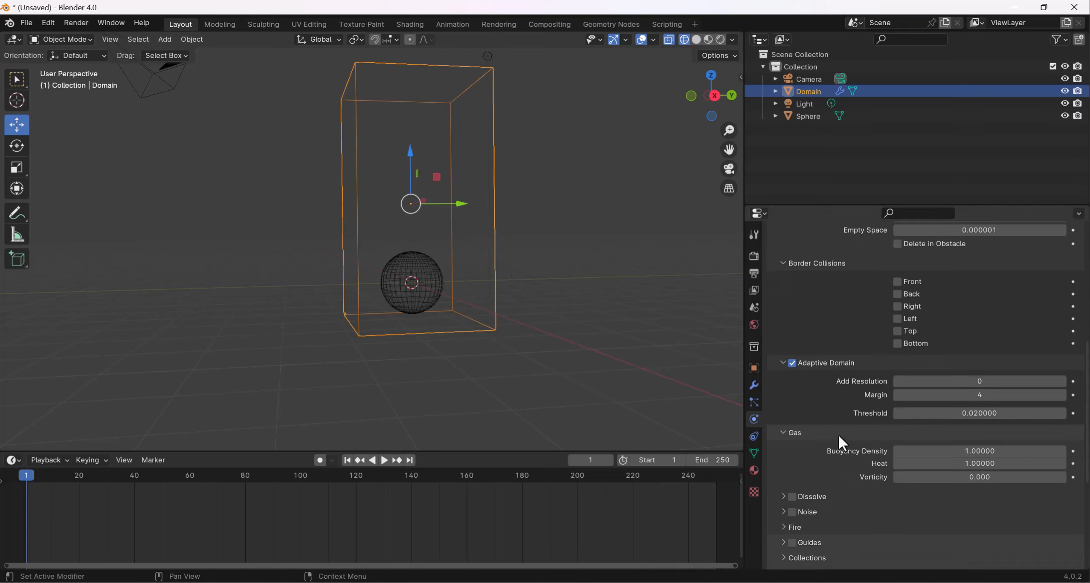
scroll(839, 442, down, 3)
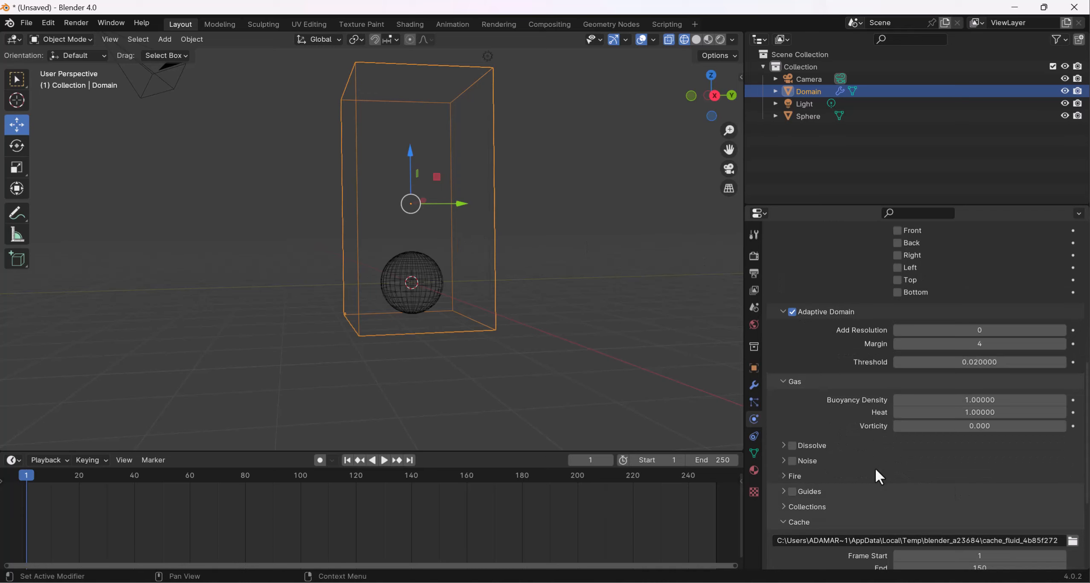
scroll(826, 424, down, 3)
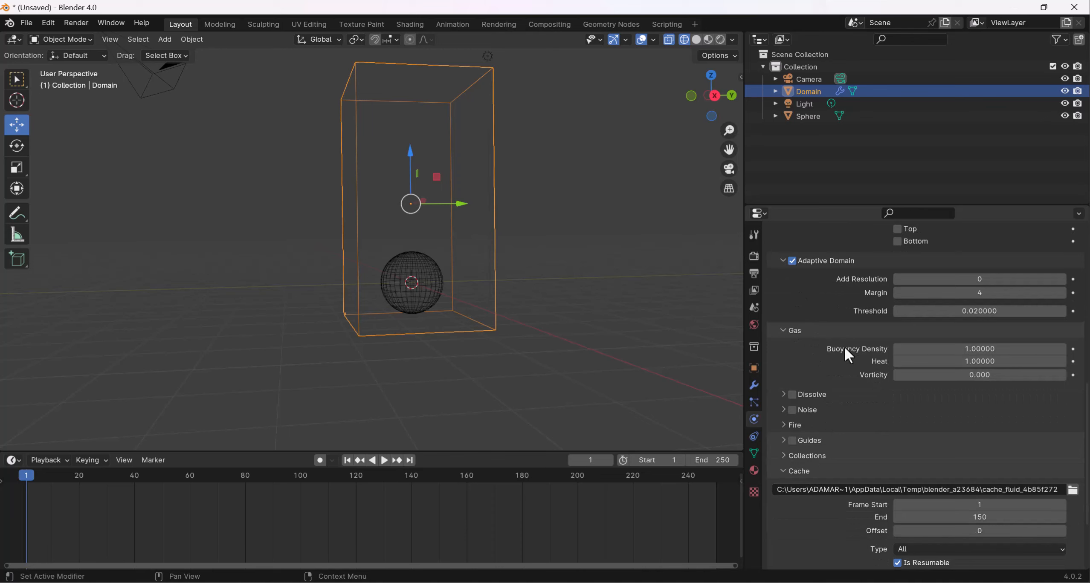
scroll(837, 417, down, 3)
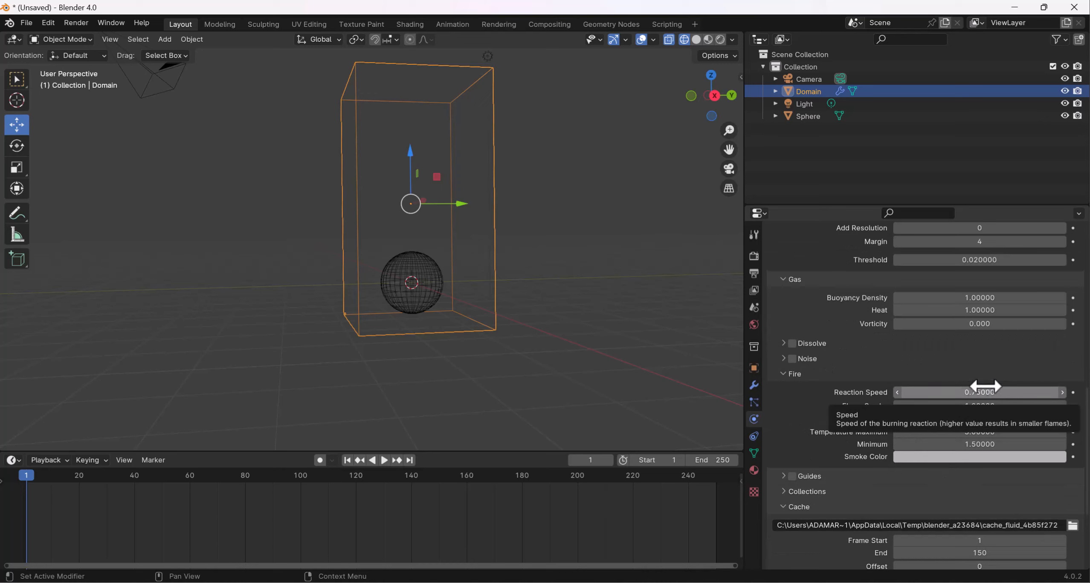
click(1001, 392)
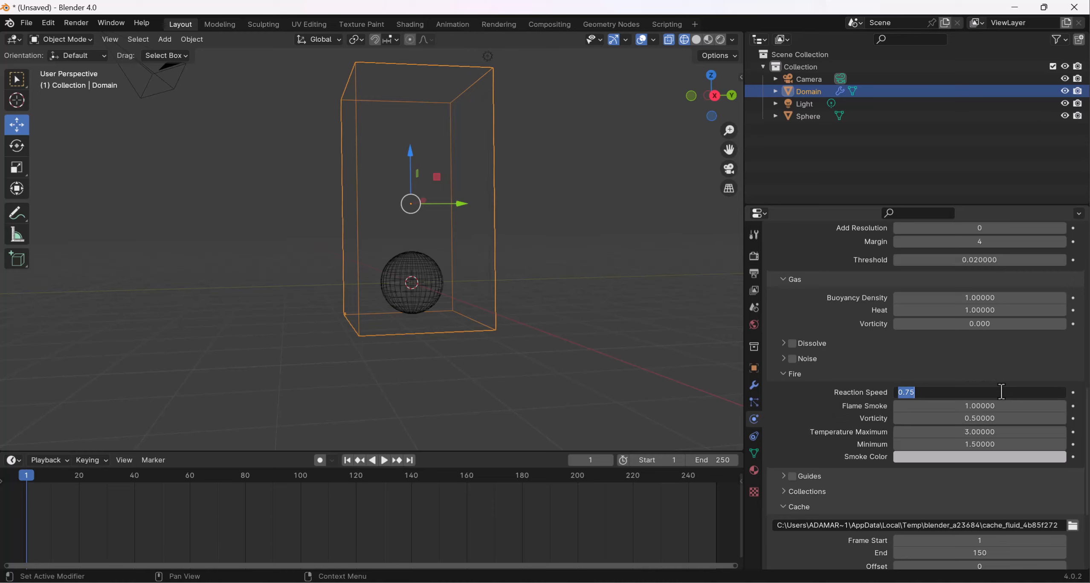
text(0.5)
key(Return)
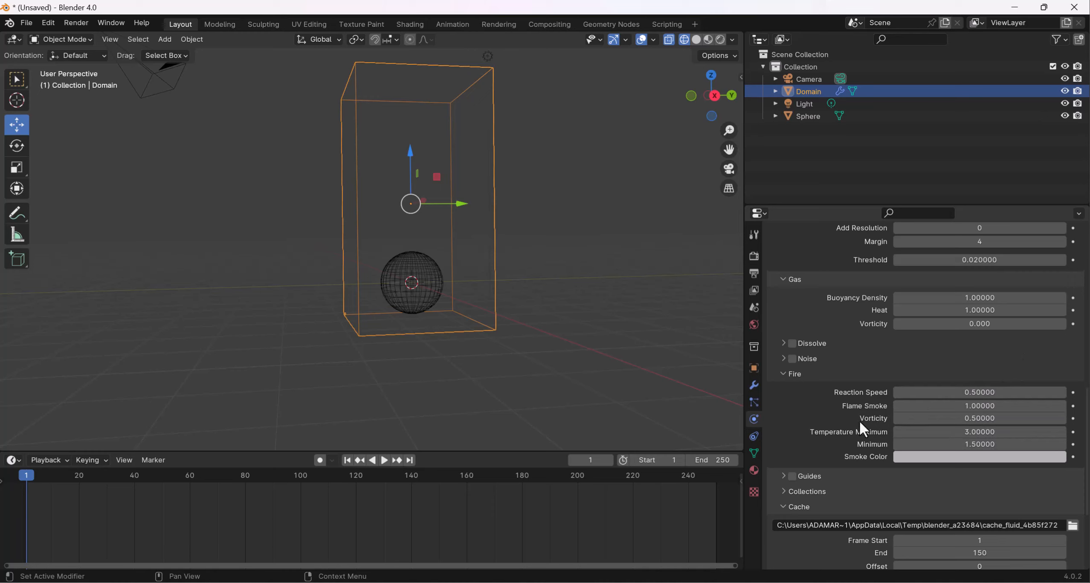
click(989, 419)
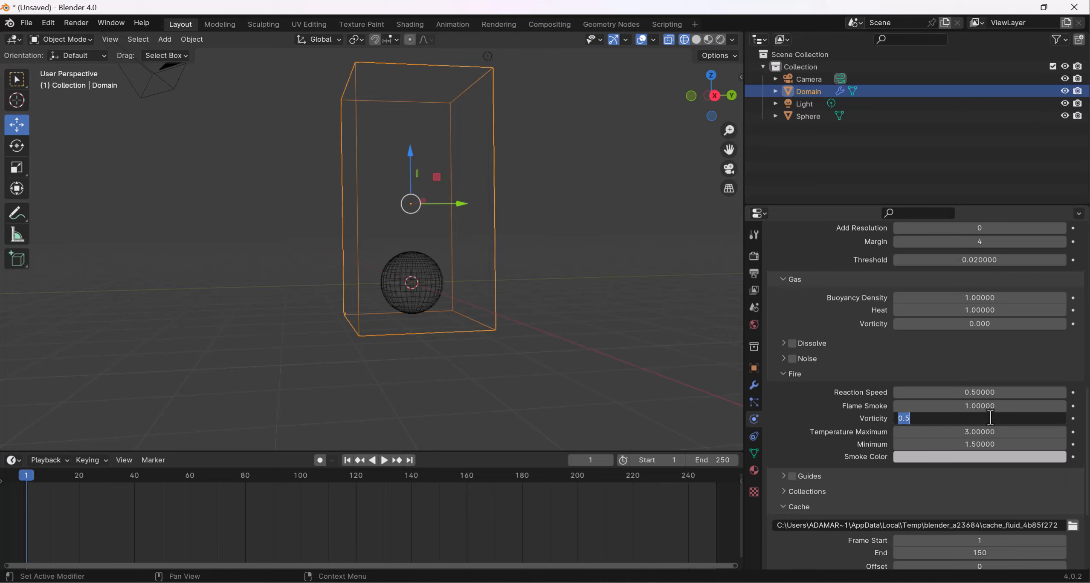
text(0.6)
key(Return)
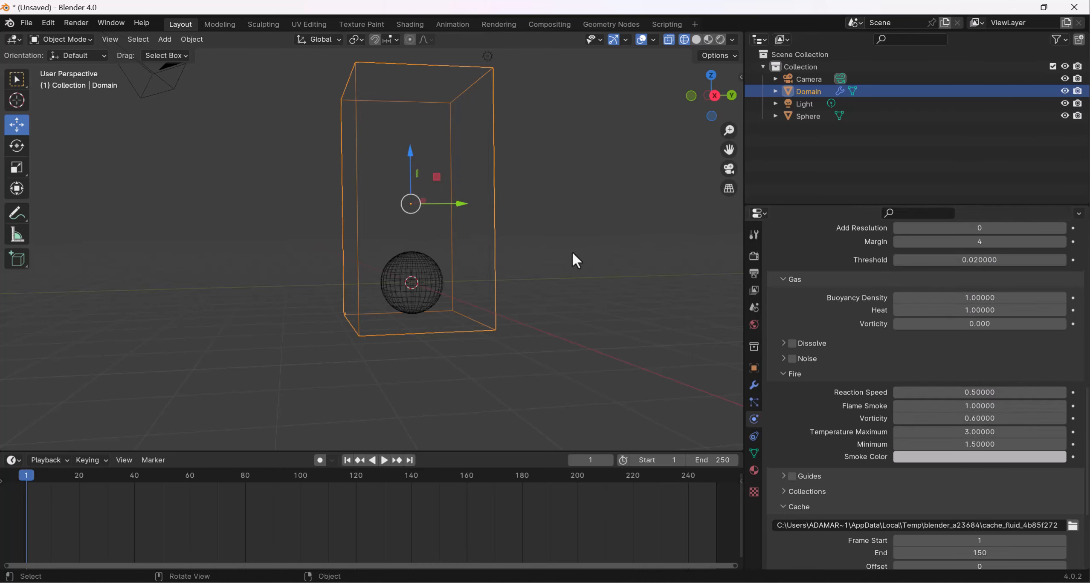
Step: Add Fluid physics to the sphere inside the domain box and set its fluid type to Flow
click(430, 266)
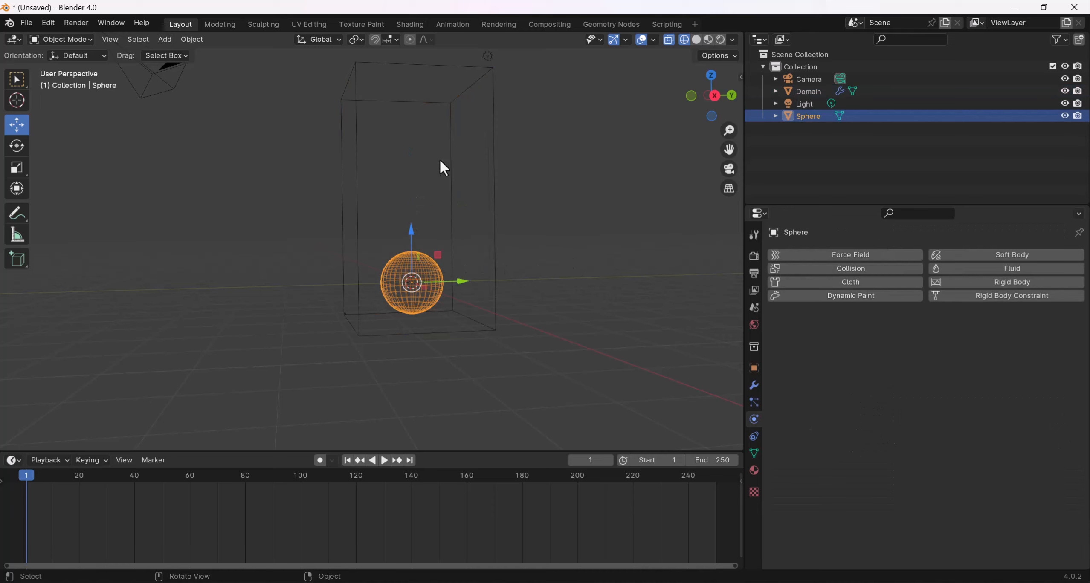
click(1008, 268)
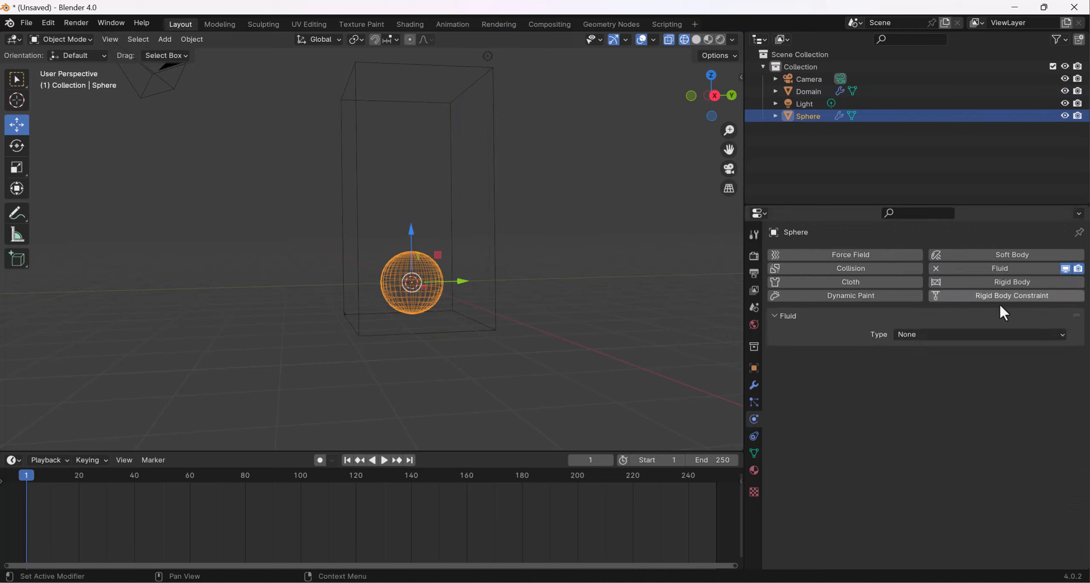
click(938, 335)
click(931, 376)
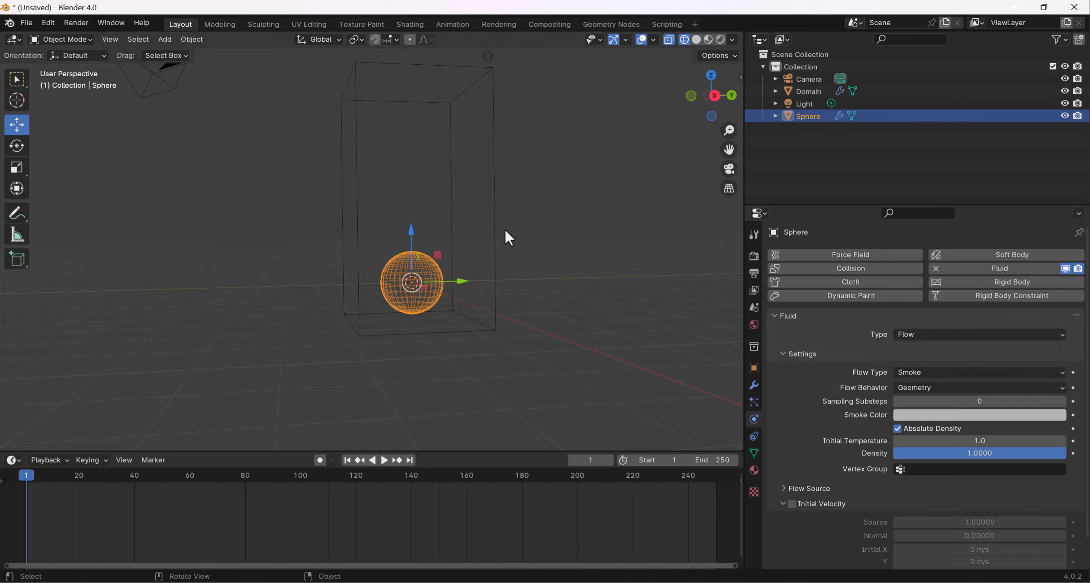
Step: Set the sphere's Flow Type to Fire and its Flow Behavior to Inflow
click(937, 373)
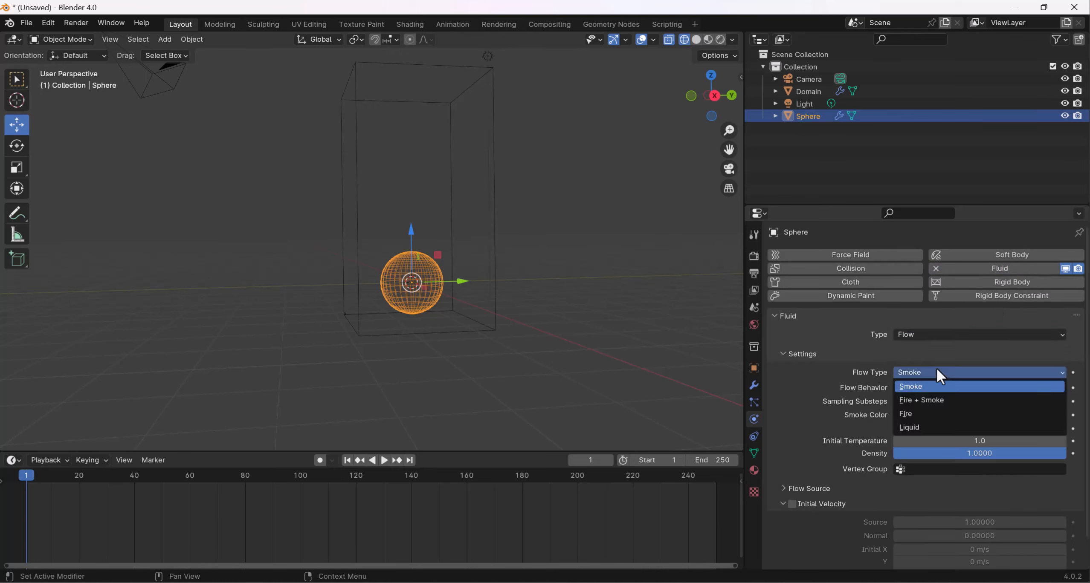
click(940, 413)
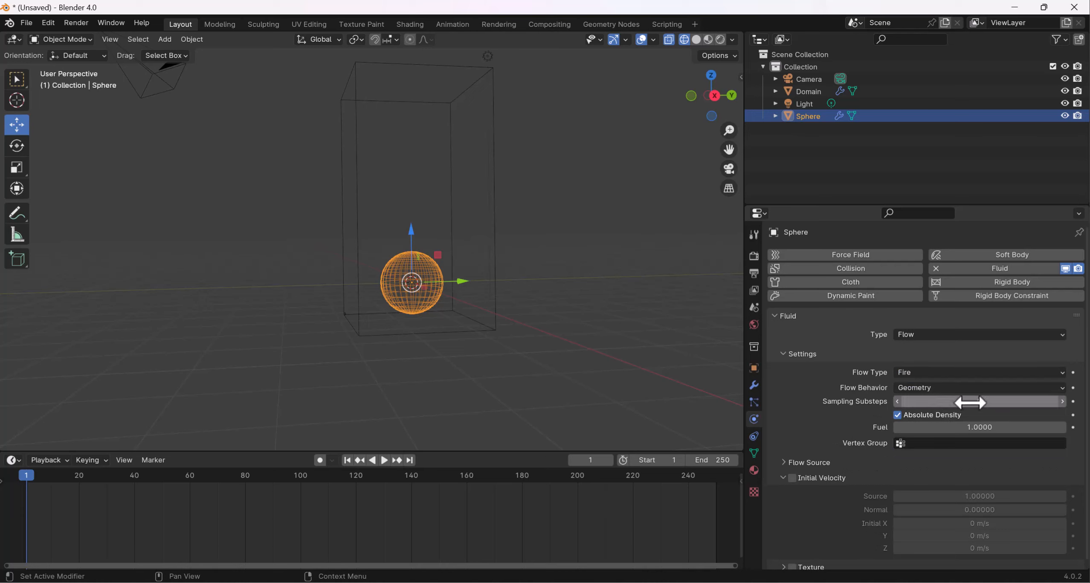
click(955, 387)
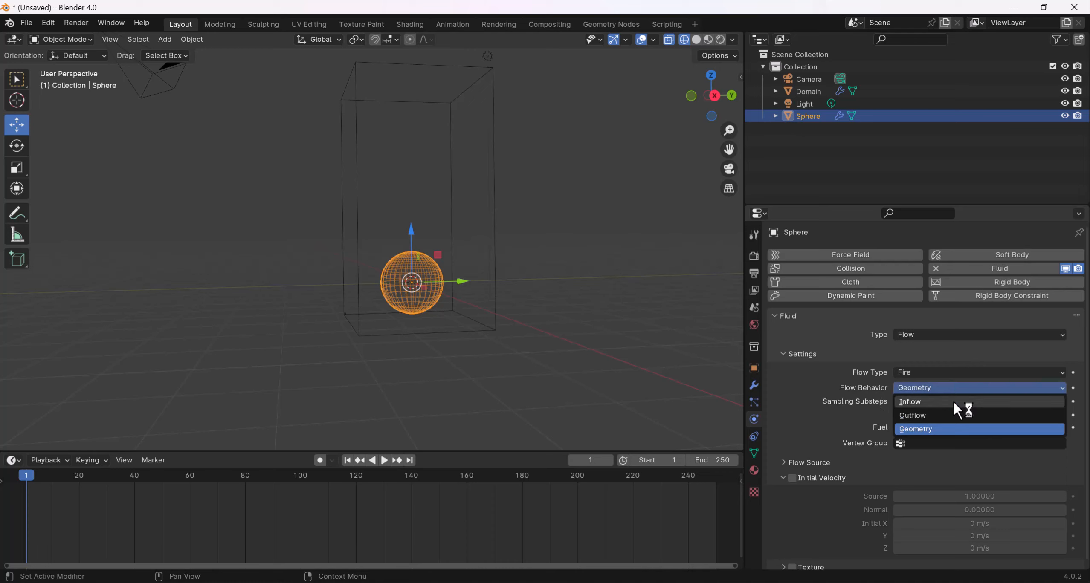
click(955, 402)
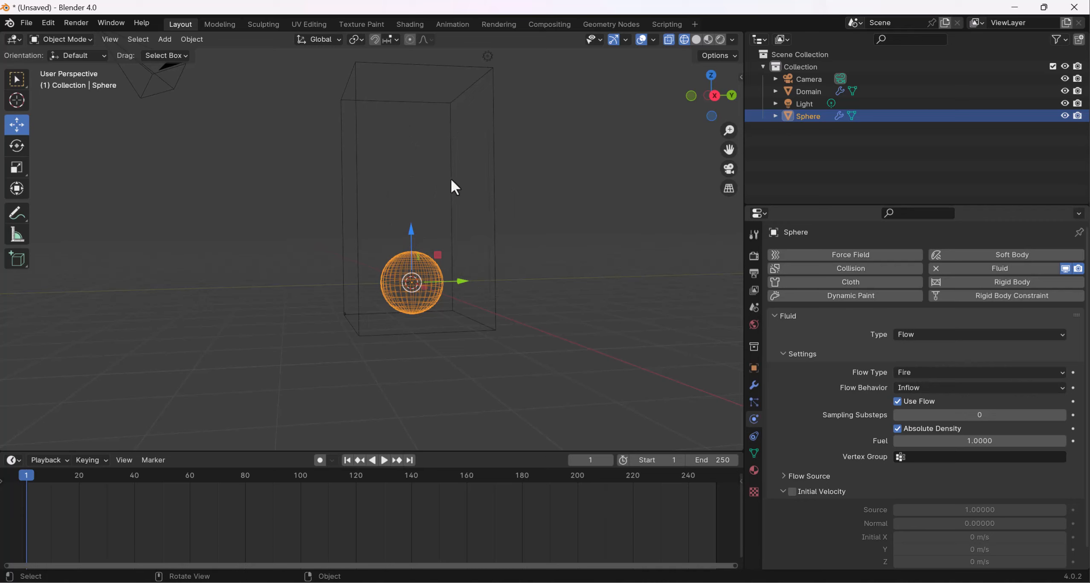
Step: Expand the sphere's Flow Source settings and set Surface Emission to 1
click(809, 476)
scroll(857, 420, down, 3)
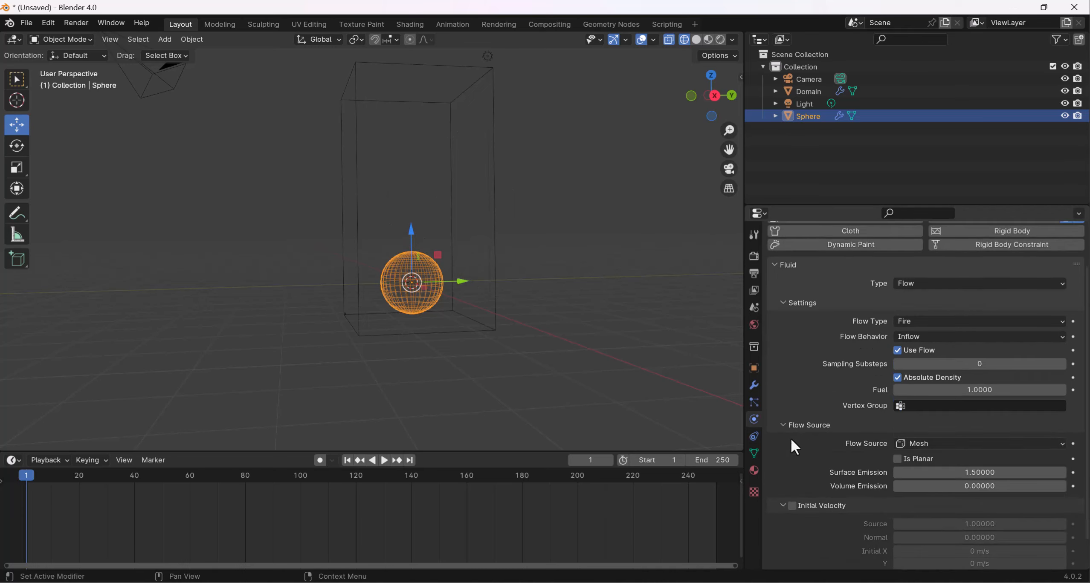
scroll(792, 426, down, 2)
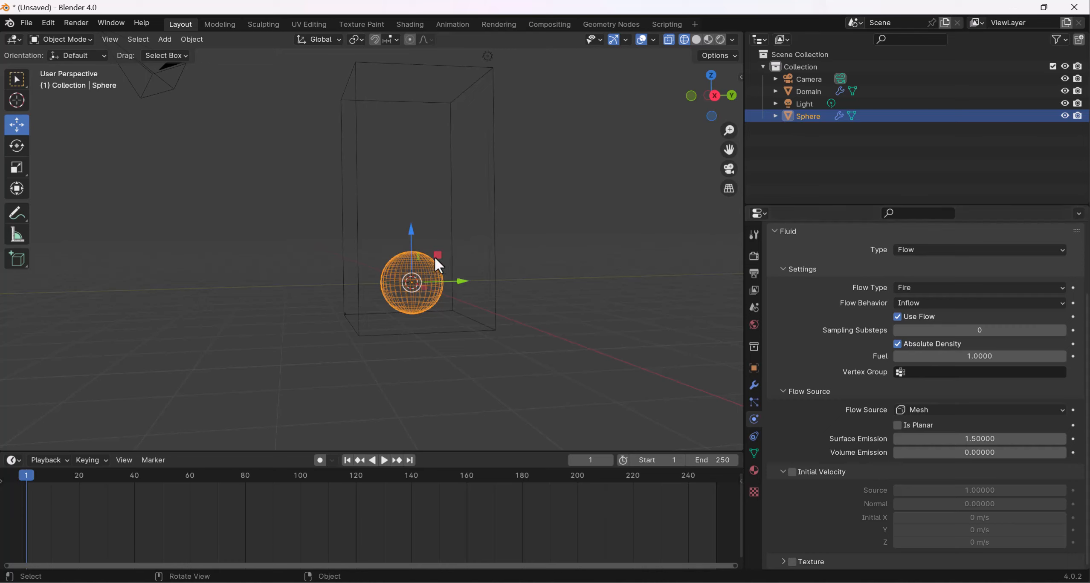
click(980, 439)
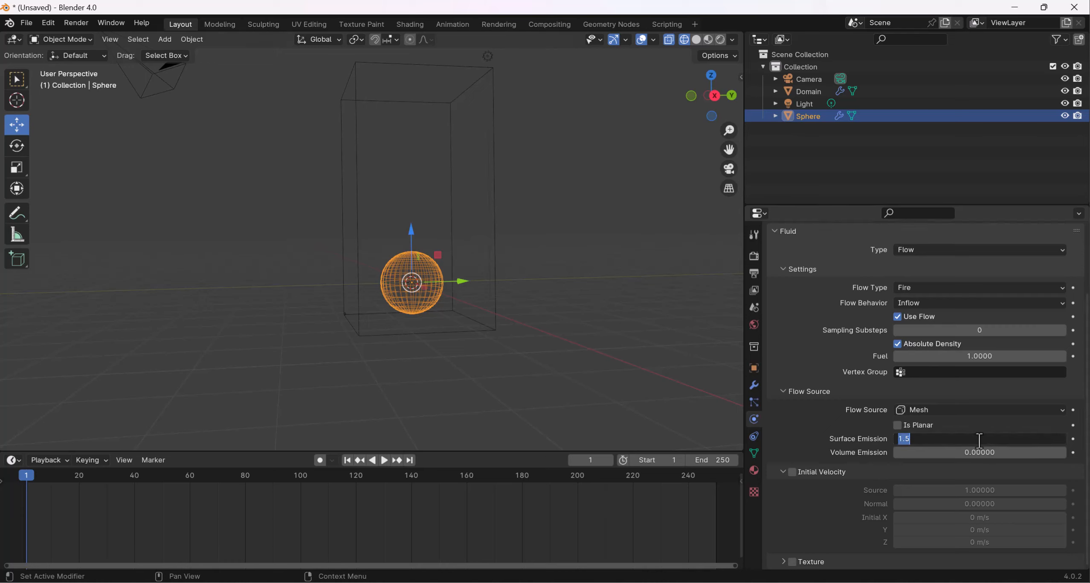
text(1)
key(Return)
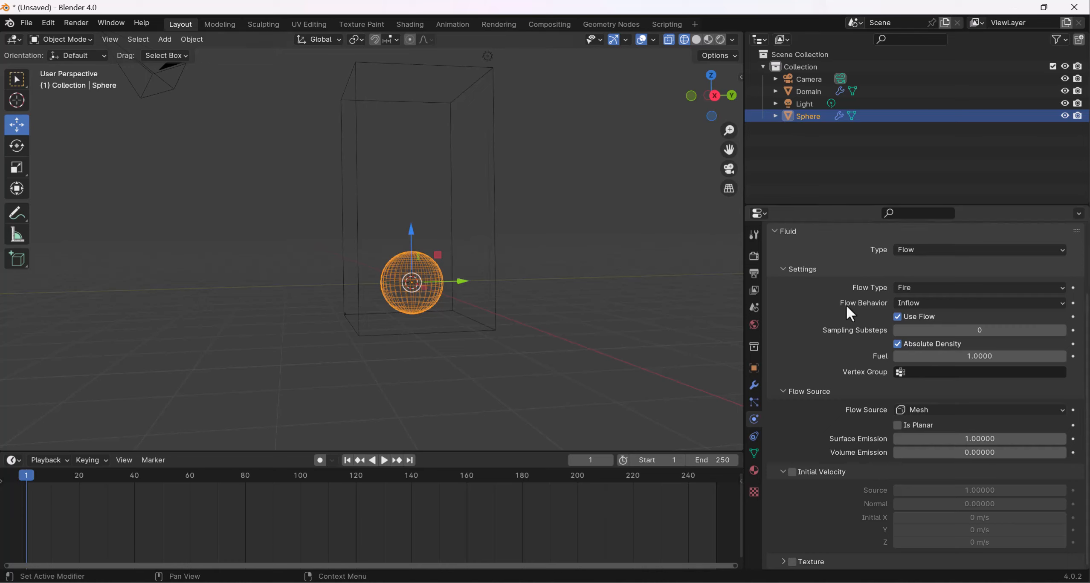
Step: Select the Domain object and play the animation to preview the simulation
middle_drag(465, 246, 478, 250)
click(814, 89)
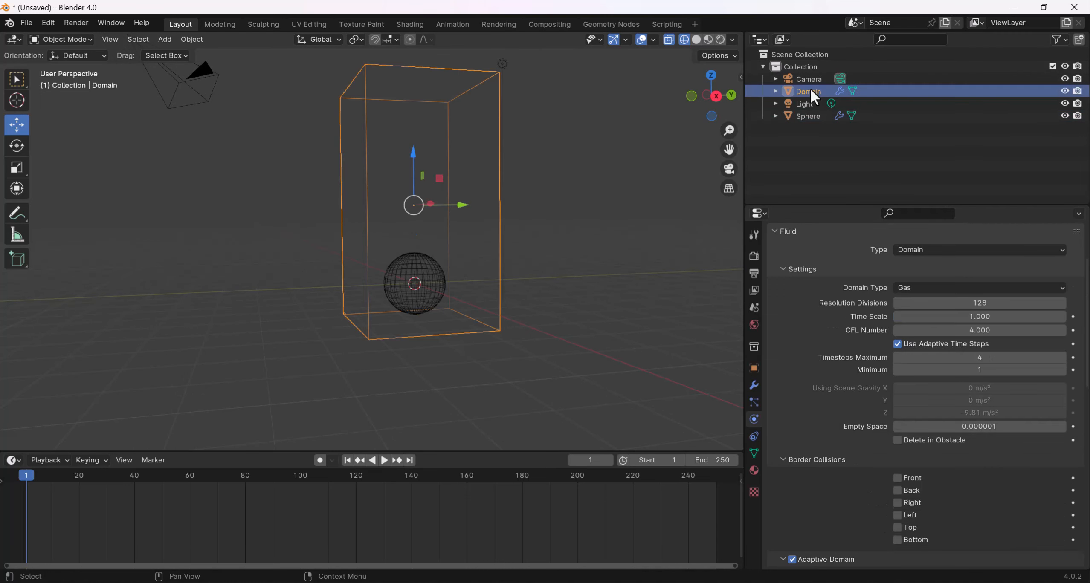
key(space)
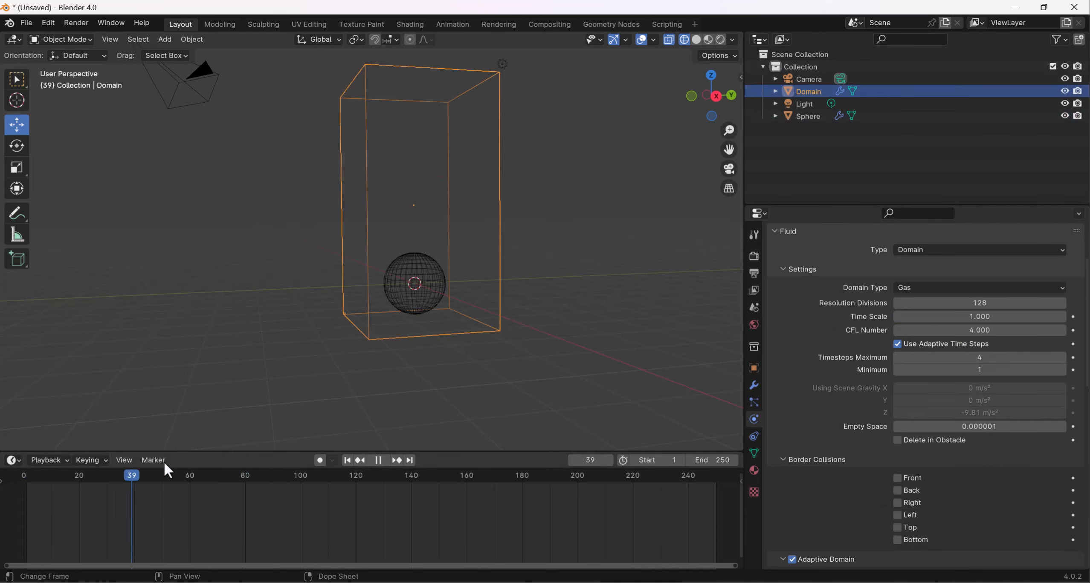
Step: Stop the playback and set the scene's end frame to 150
key(Escape)
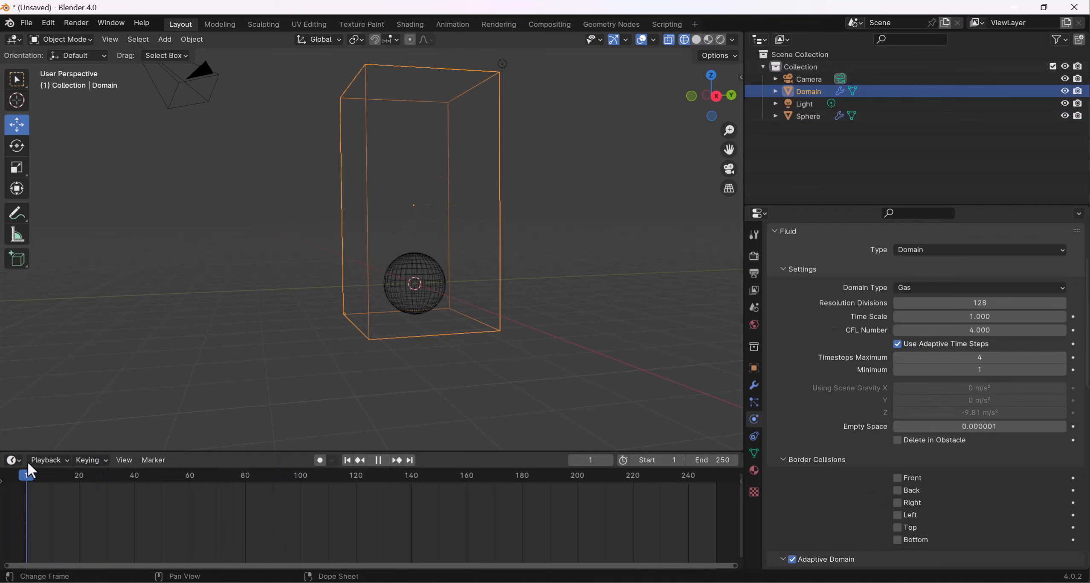
scroll(817, 357, down, 3)
scroll(821, 361, down, 20)
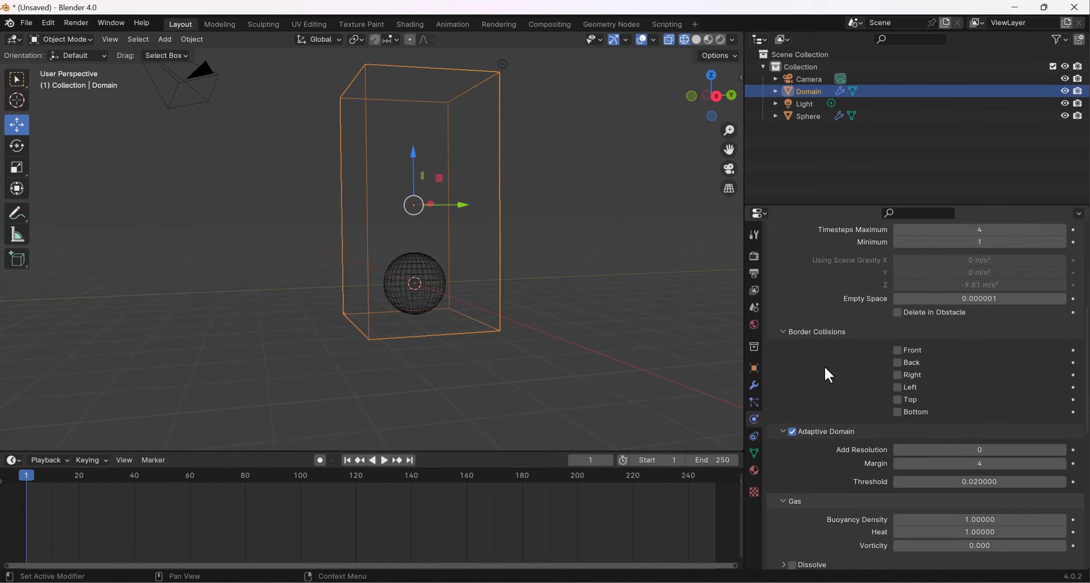
scroll(841, 375, down, 4)
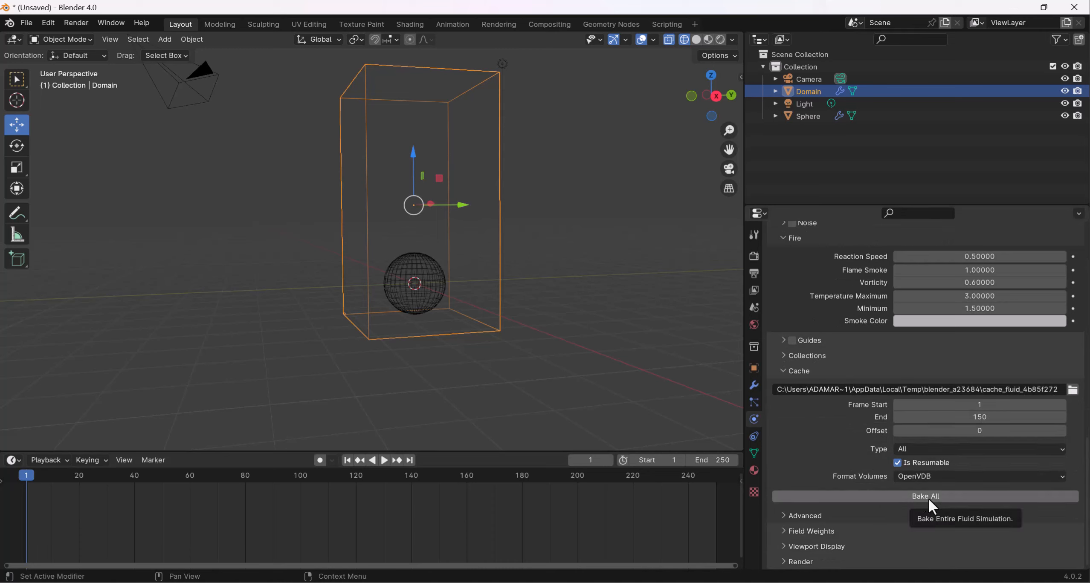
click(724, 459)
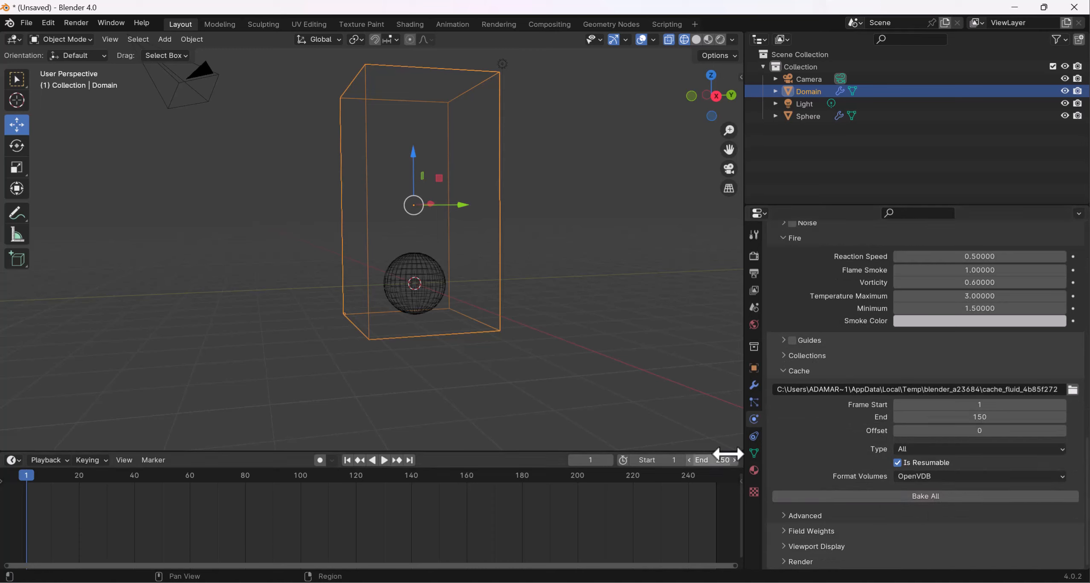
text(150)
key(Return)
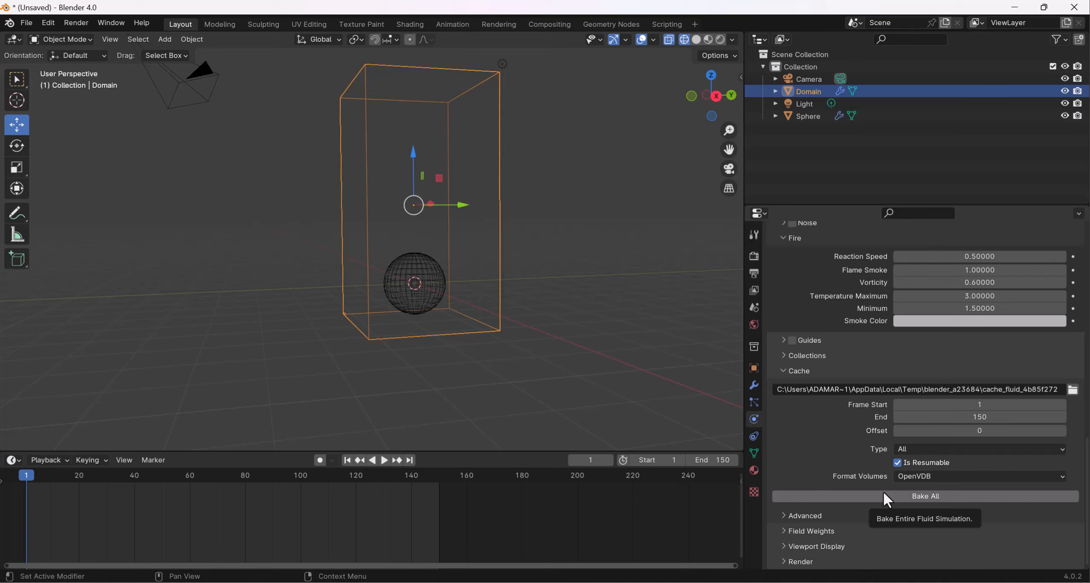
Step: Check the domain's fluid settings and bake the entire fluid simulation
scroll(886, 474, up, 12)
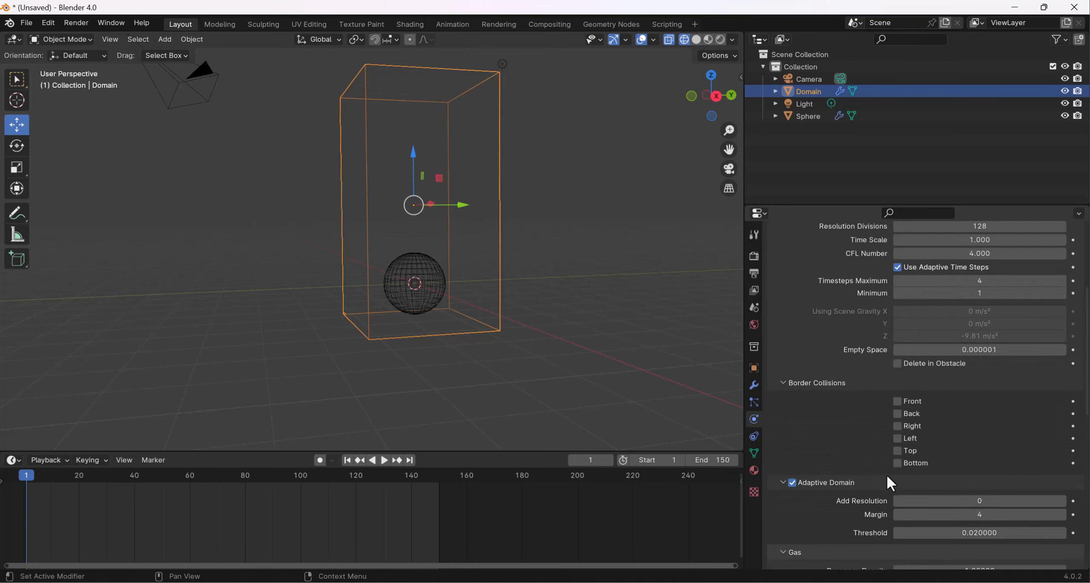
scroll(886, 474, up, 6)
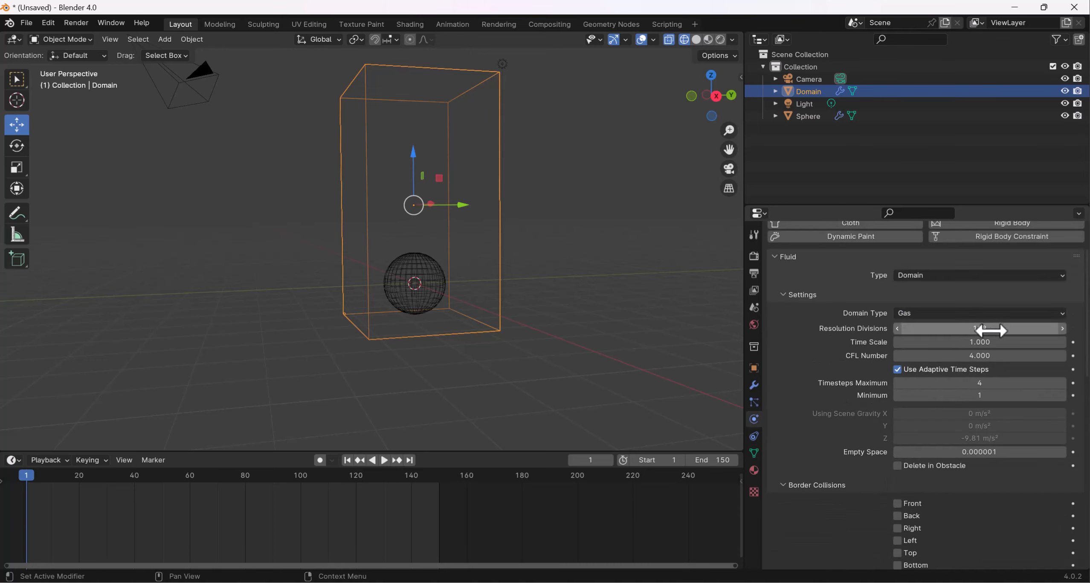
scroll(868, 414, down, 15)
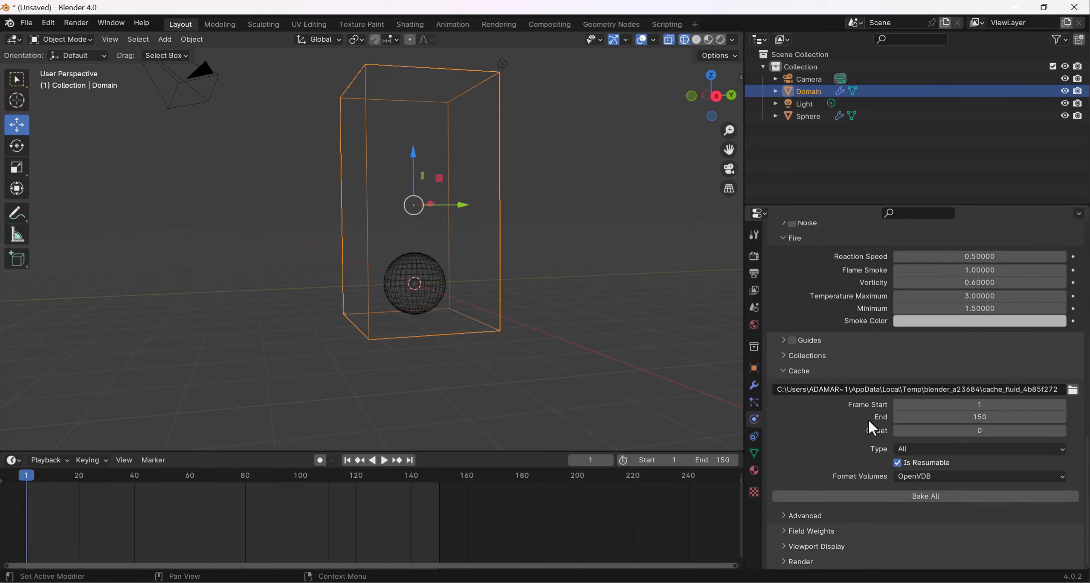
click(869, 490)
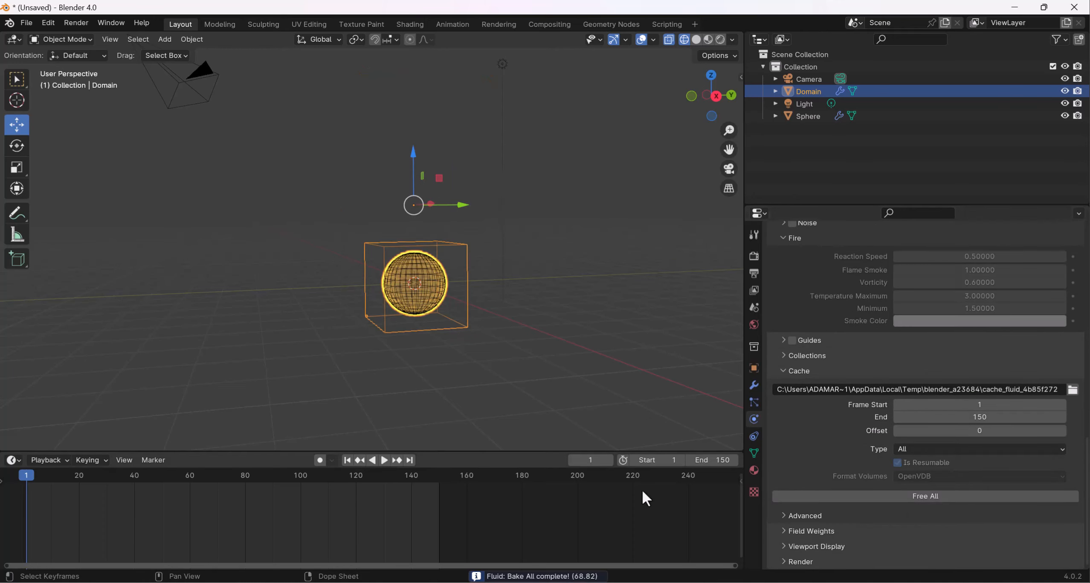
Step: Play the baked fire animation and move the playhead to frame 119
key(space)
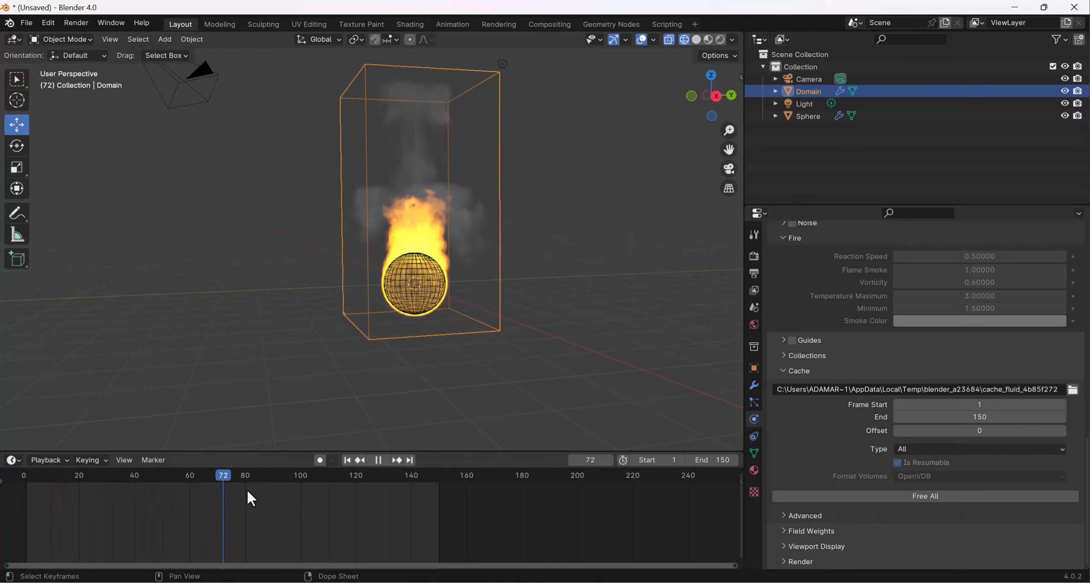
key(space)
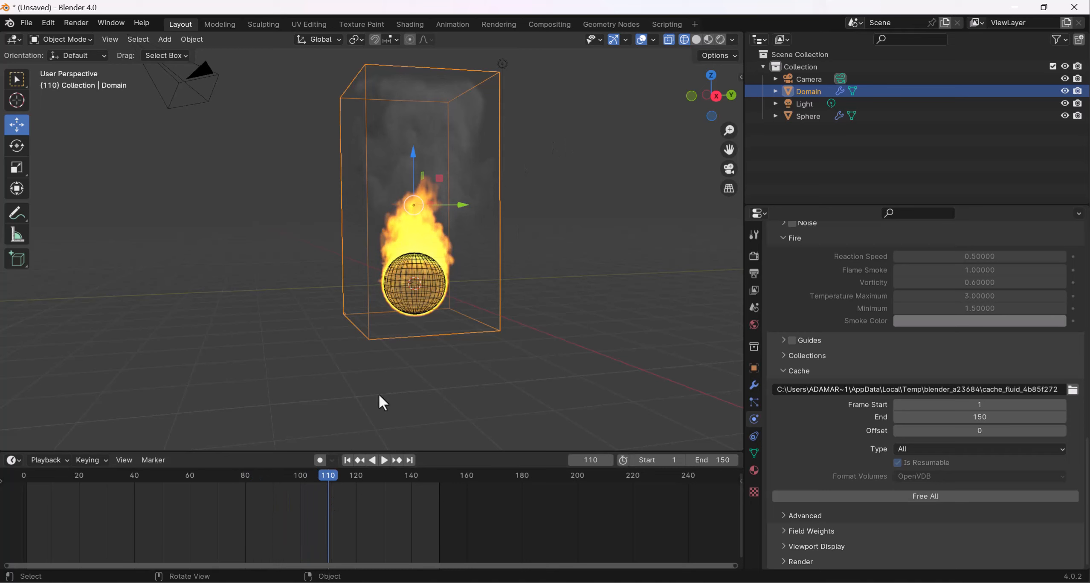
drag(341, 474, 458, 469)
scroll(854, 410, up, 10)
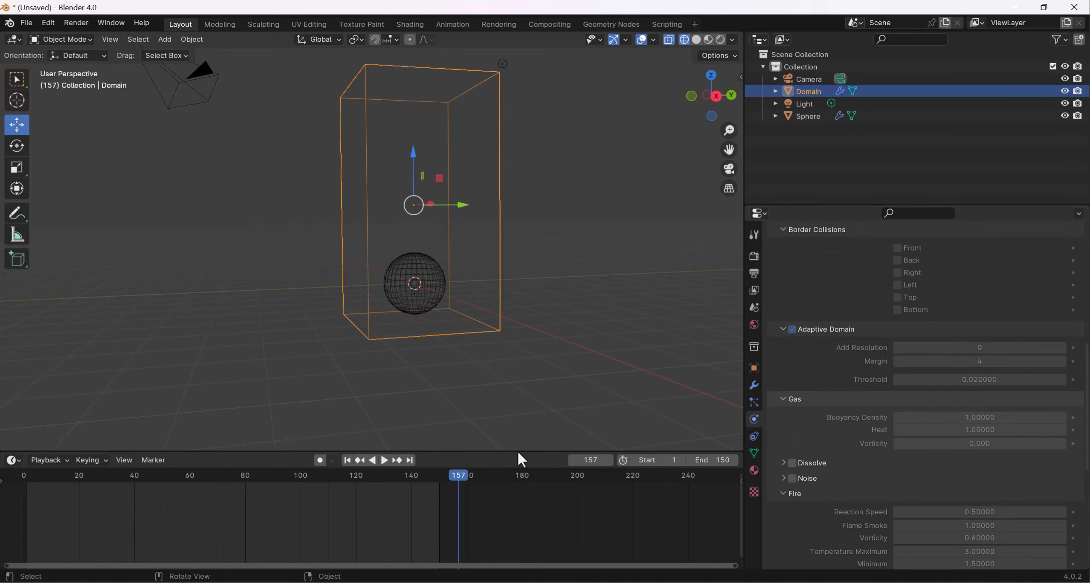
drag(397, 475, 353, 486)
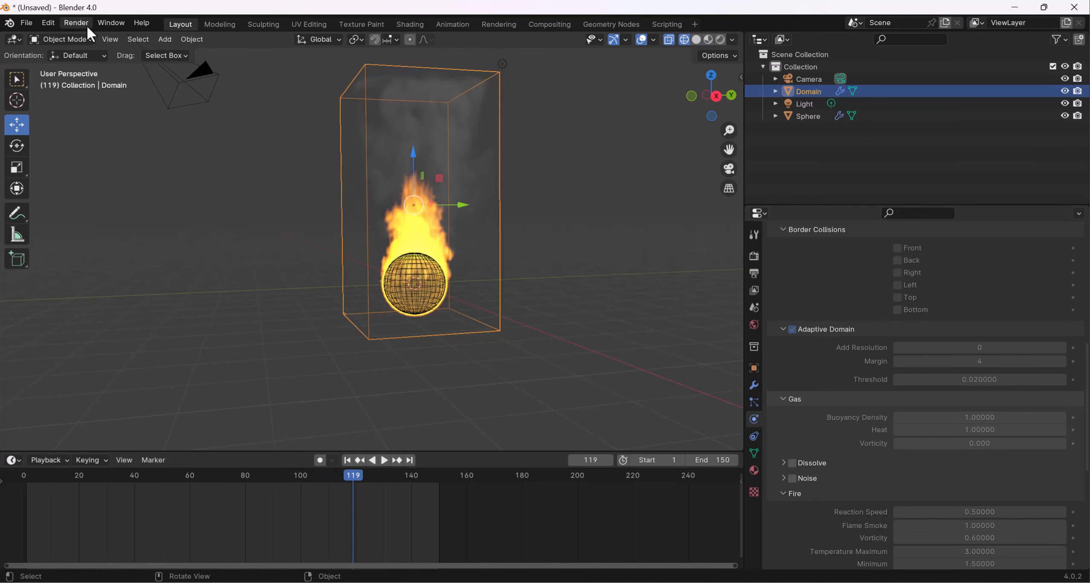
Step: Switch the 3D viewport to look through the scene camera
middle_drag(249, 141, 260, 146)
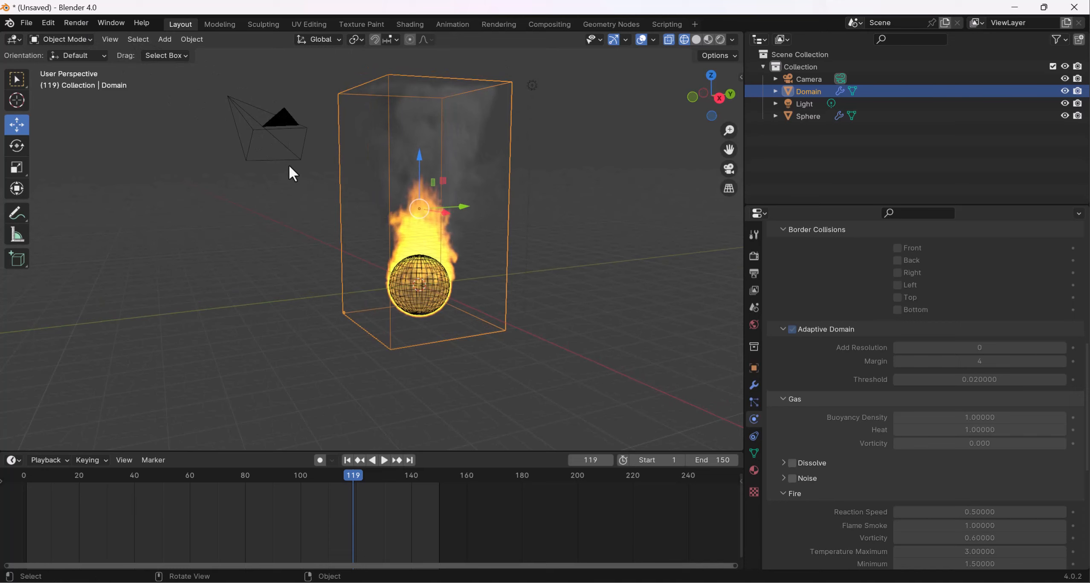
key(grave)
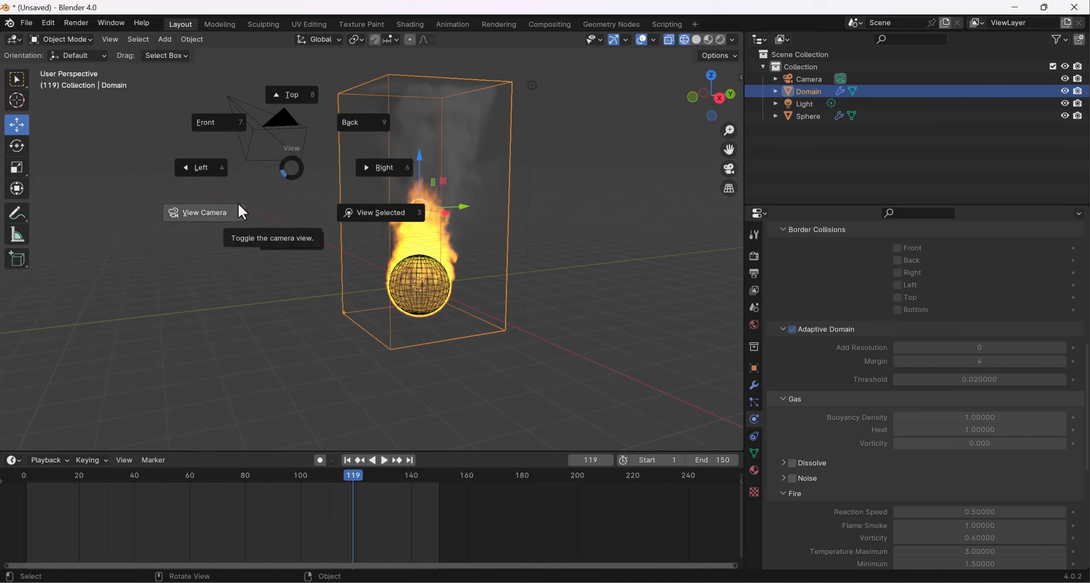
click(289, 169)
click(729, 169)
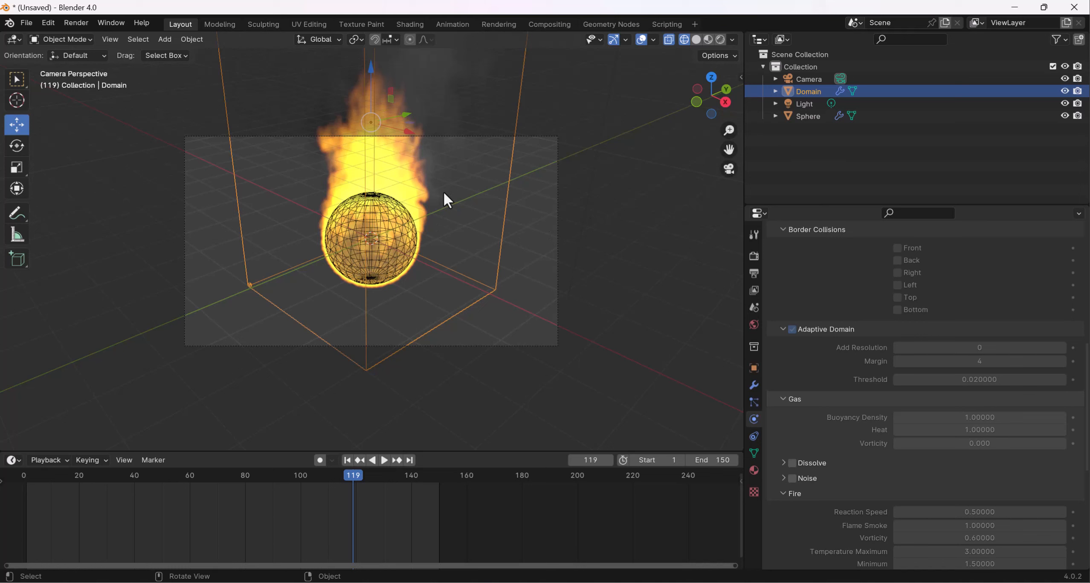
Step: Lock the camera to the view and move it back until the whole domain box fits in the frame
key(n)
click(734, 135)
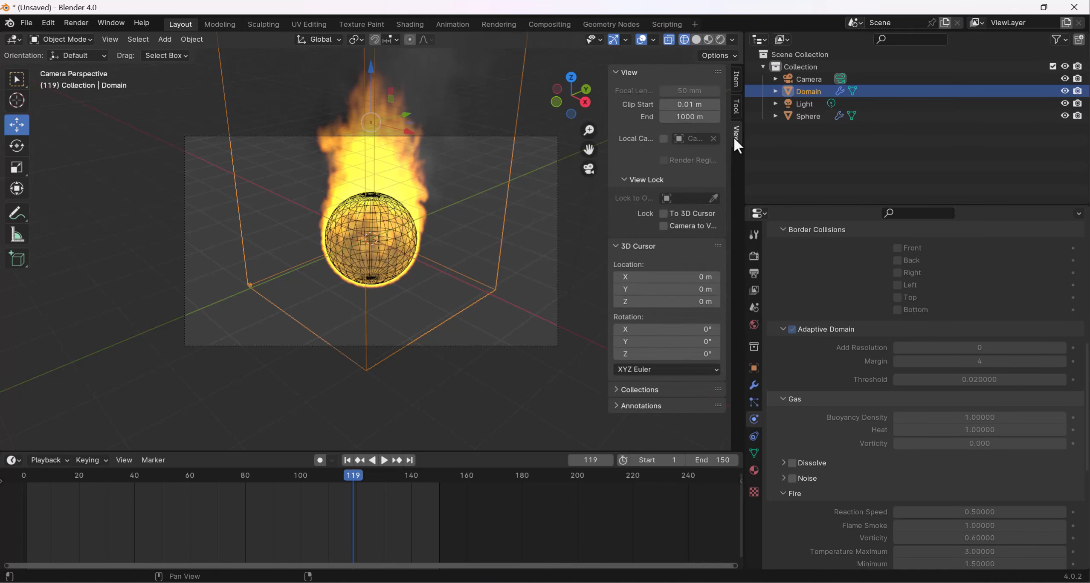
click(699, 228)
scroll(439, 267, down, 2)
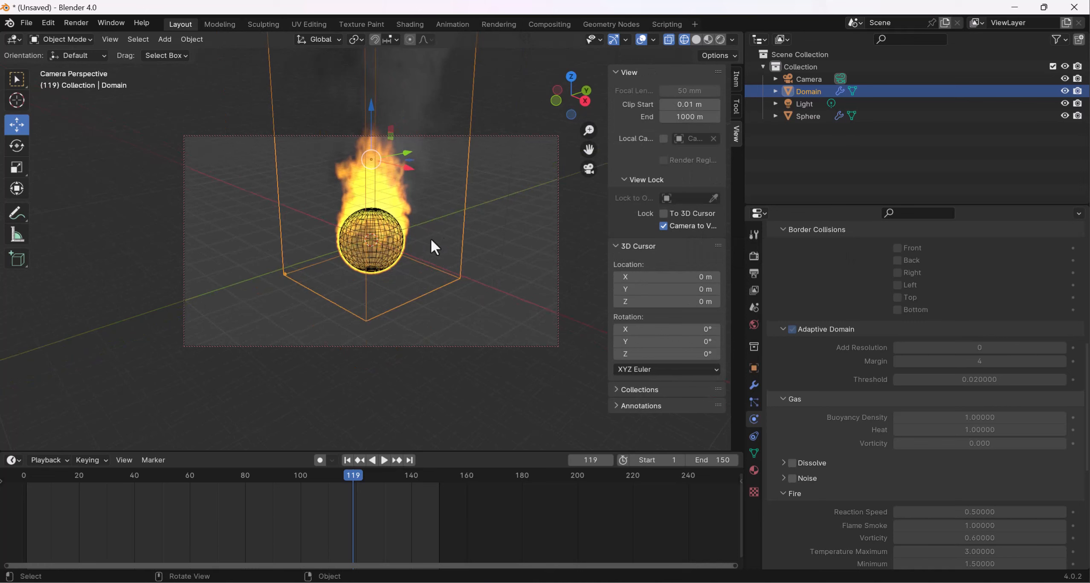
scroll(430, 238, down, 3)
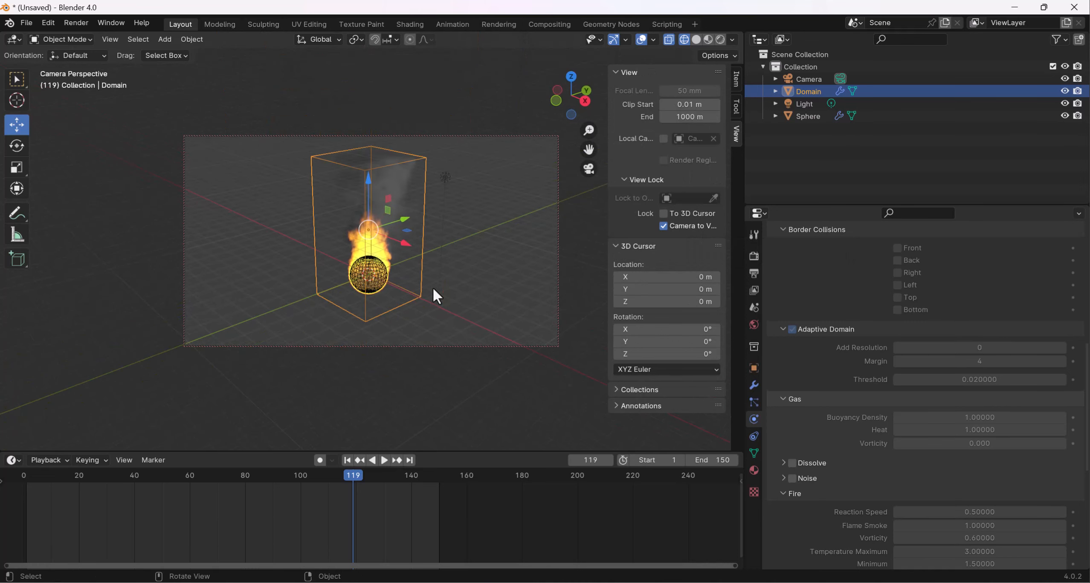
shift+middle_drag(447, 255, 438, 264)
scroll(438, 267, up, 1)
scroll(439, 267, down, 1)
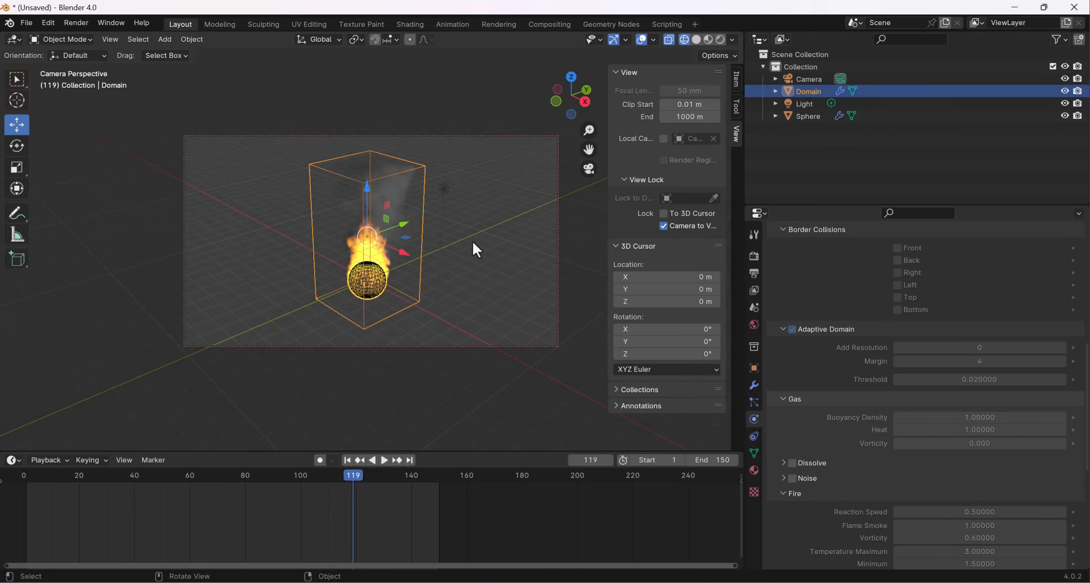
Step: Render the current frame as a test image and close the render window
key(F12)
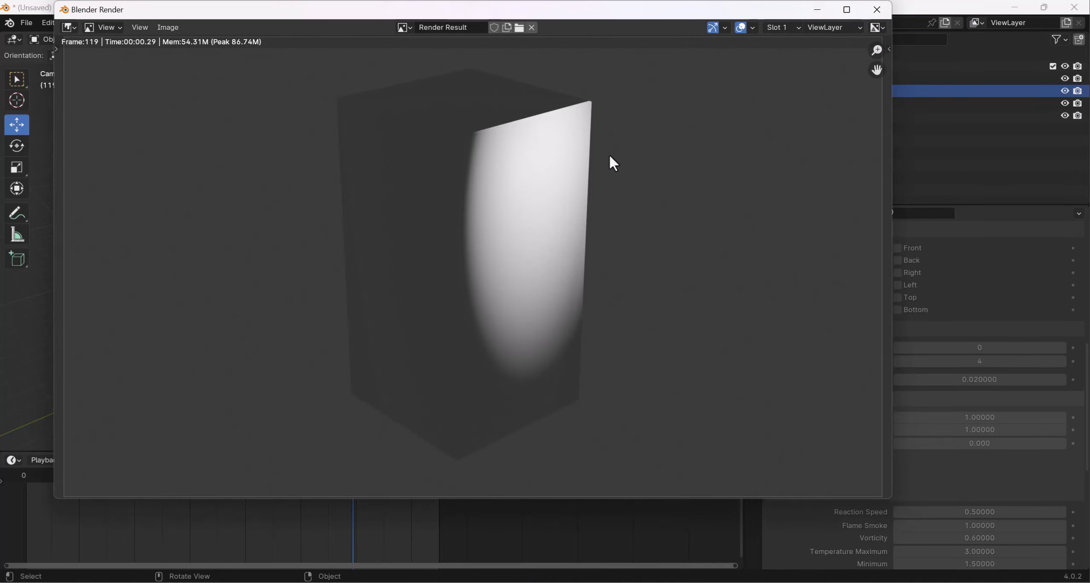
click(877, 9)
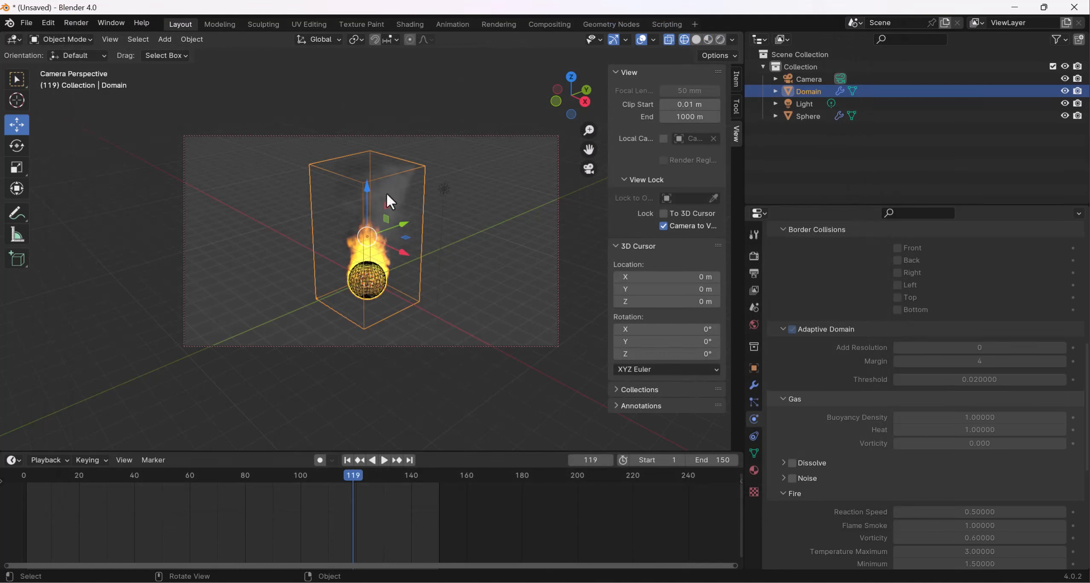
Step: Remove the Principled BSDF from the Domain's material surface and assign a Principled Volume shader instead
click(754, 470)
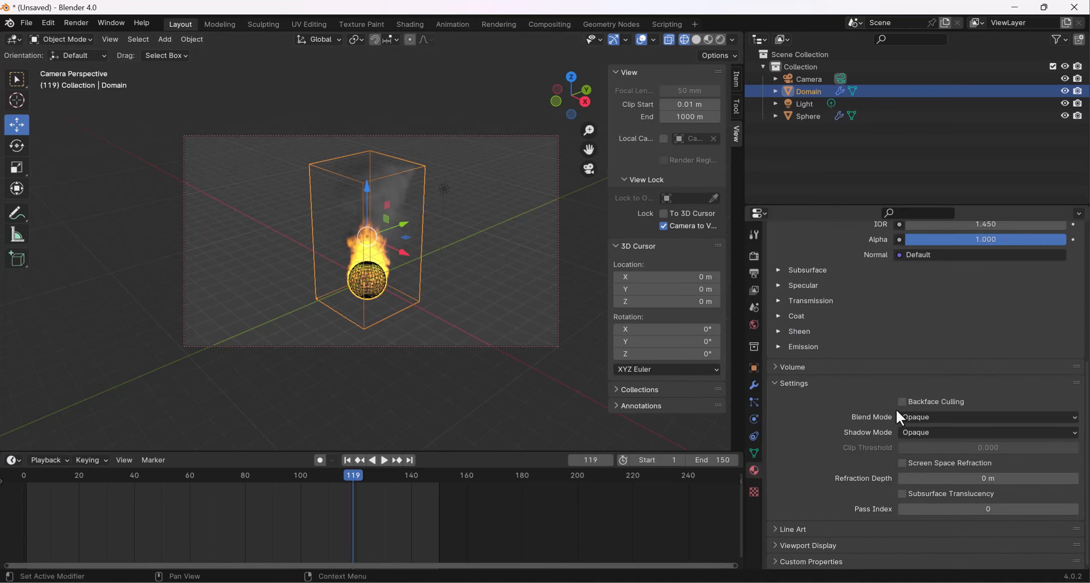
scroll(893, 399, up, 8)
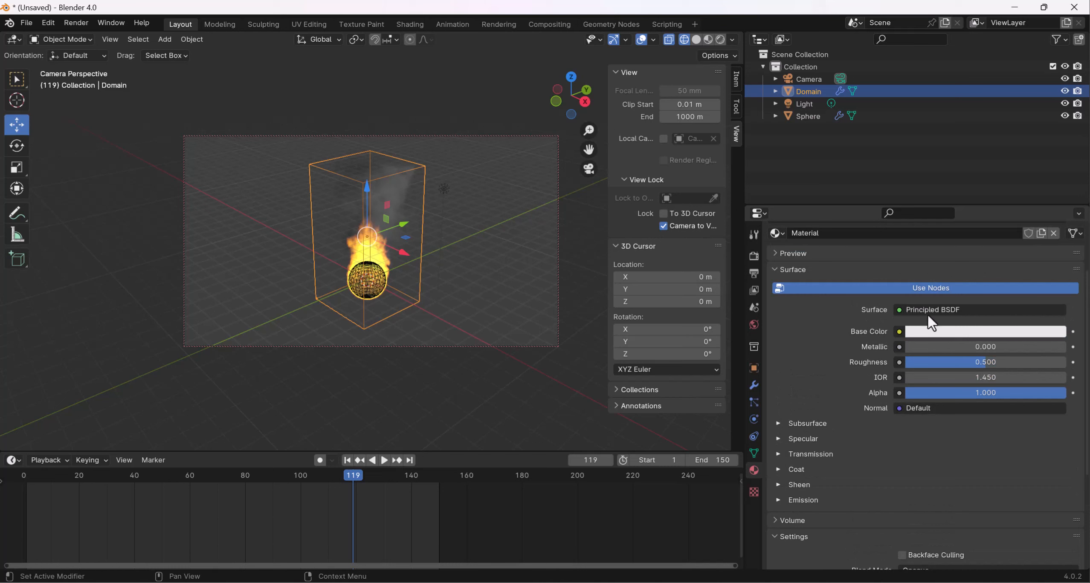
click(896, 308)
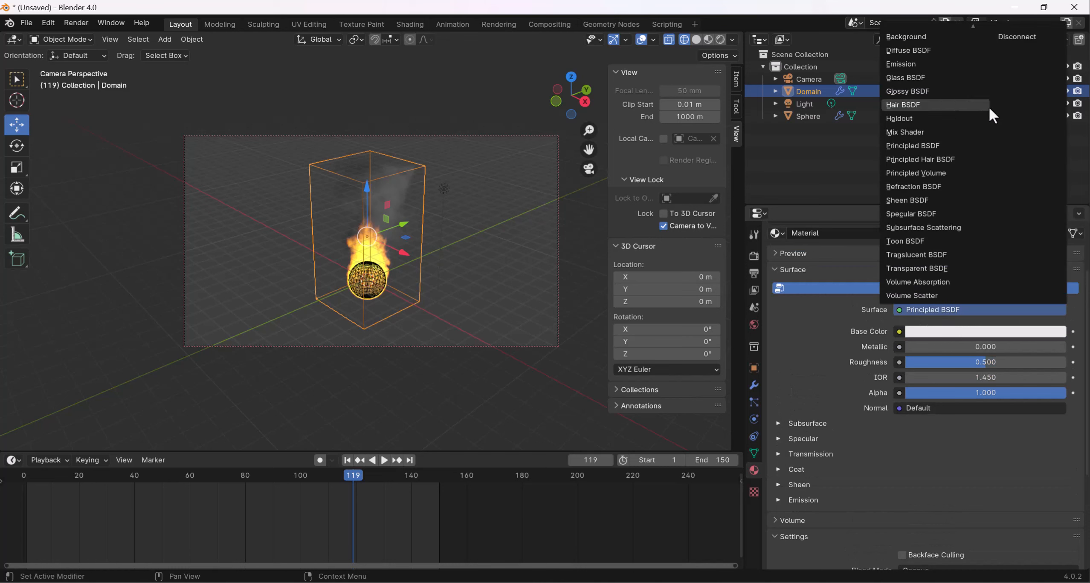
scroll(996, 90, up, 2)
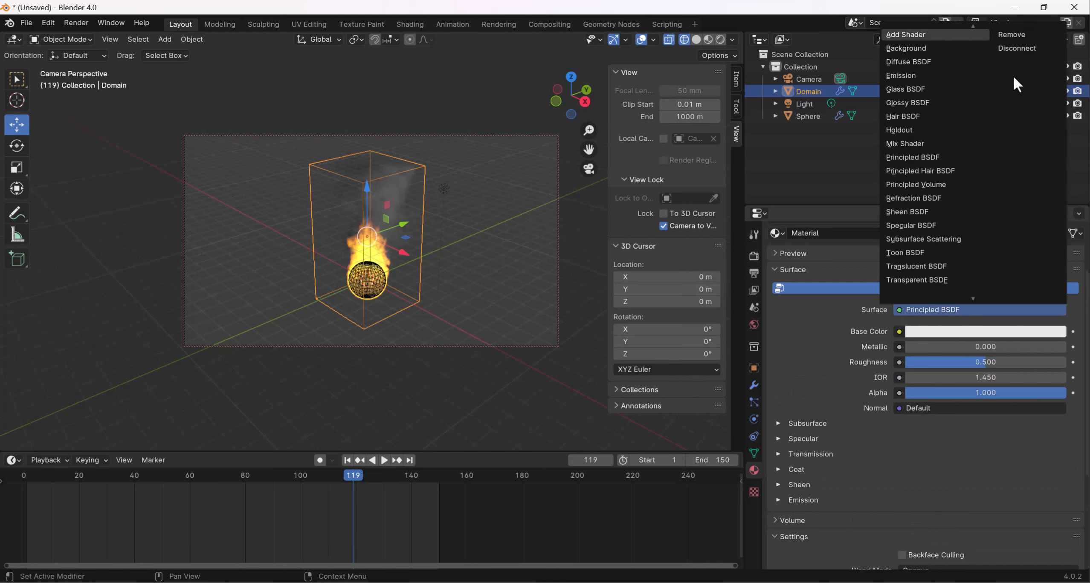
click(1015, 35)
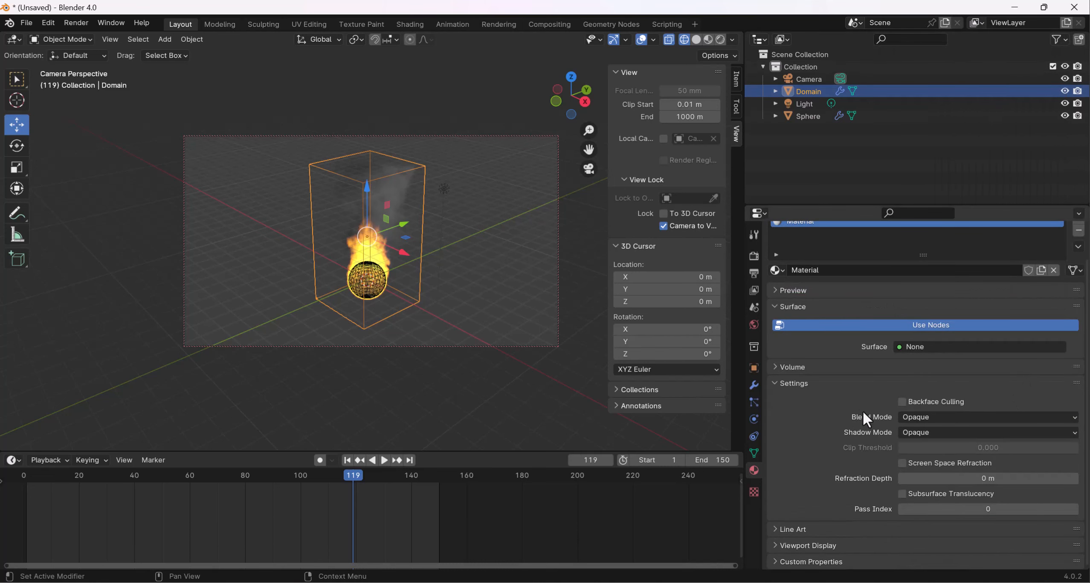
click(902, 347)
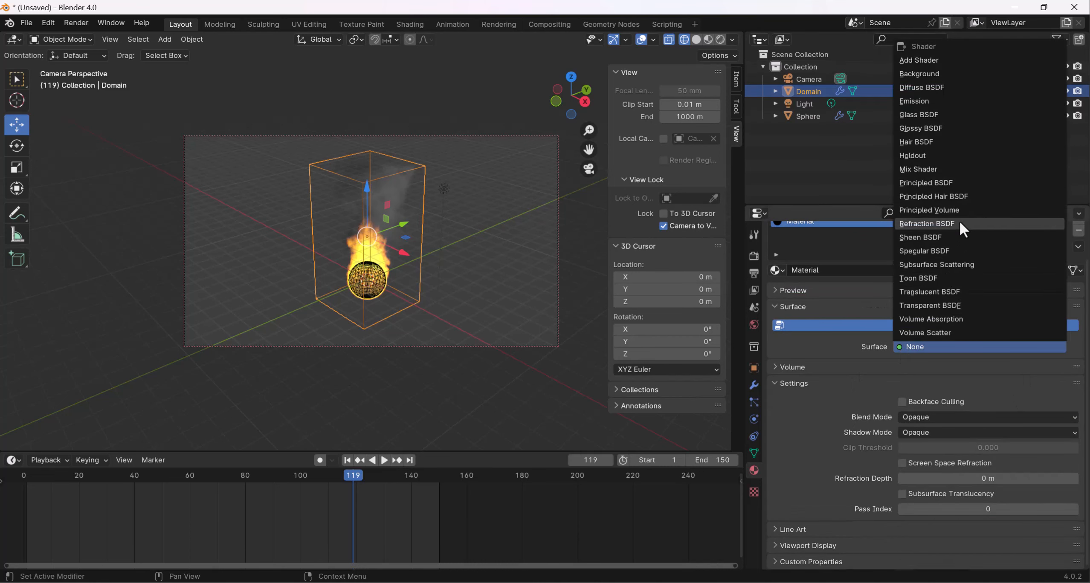
click(955, 210)
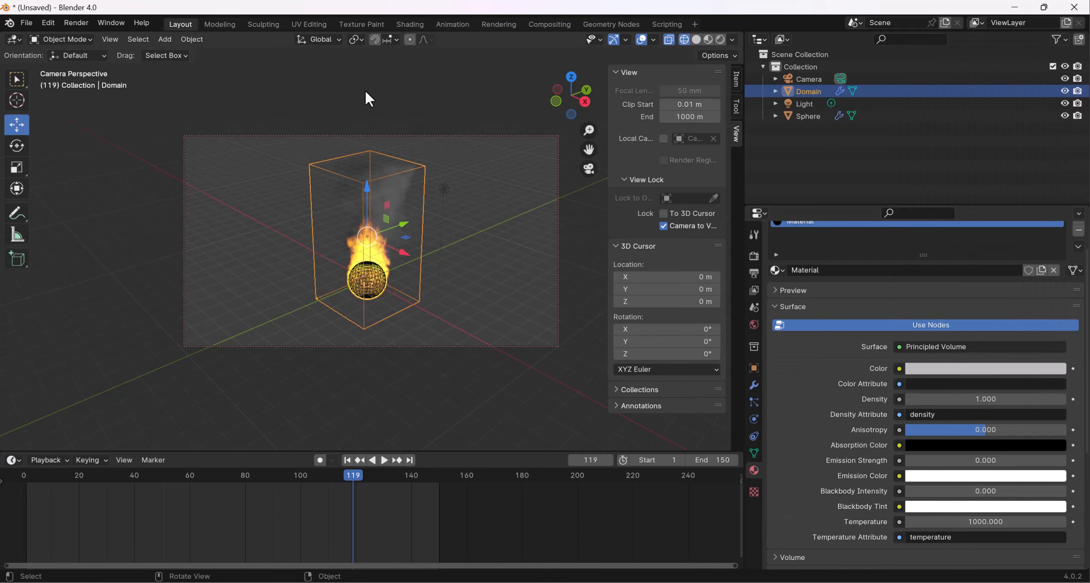
Step: Render the frame again to check the domain's Principled Volume shader, and close the result
click(504, 24)
click(85, 18)
click(87, 35)
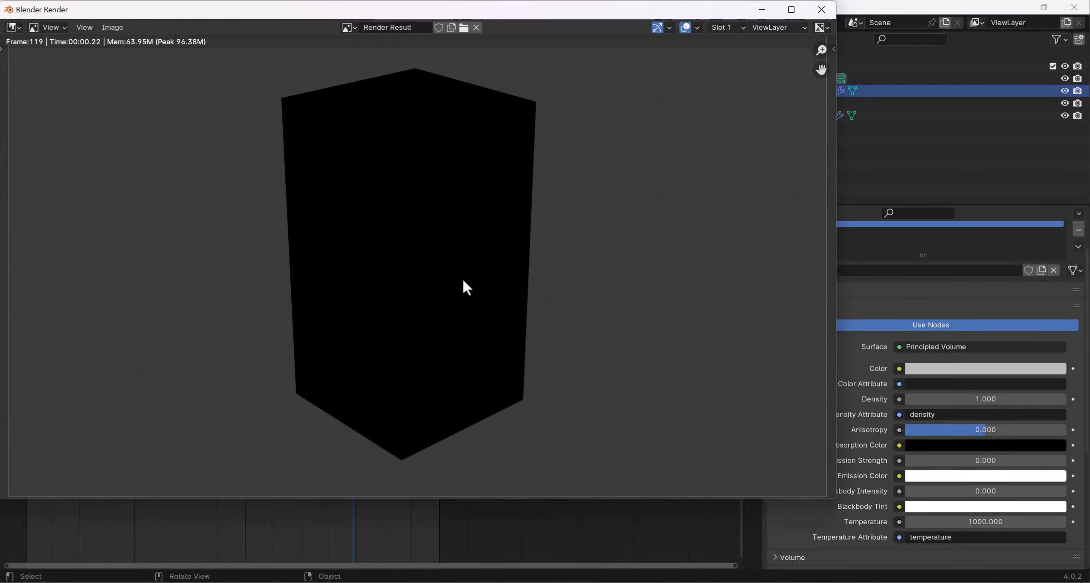
click(822, 10)
Step: Change the timeline area to the Shader Editor and enlarge it to show the domain's material nodes up close
drag(138, 452, 145, 418)
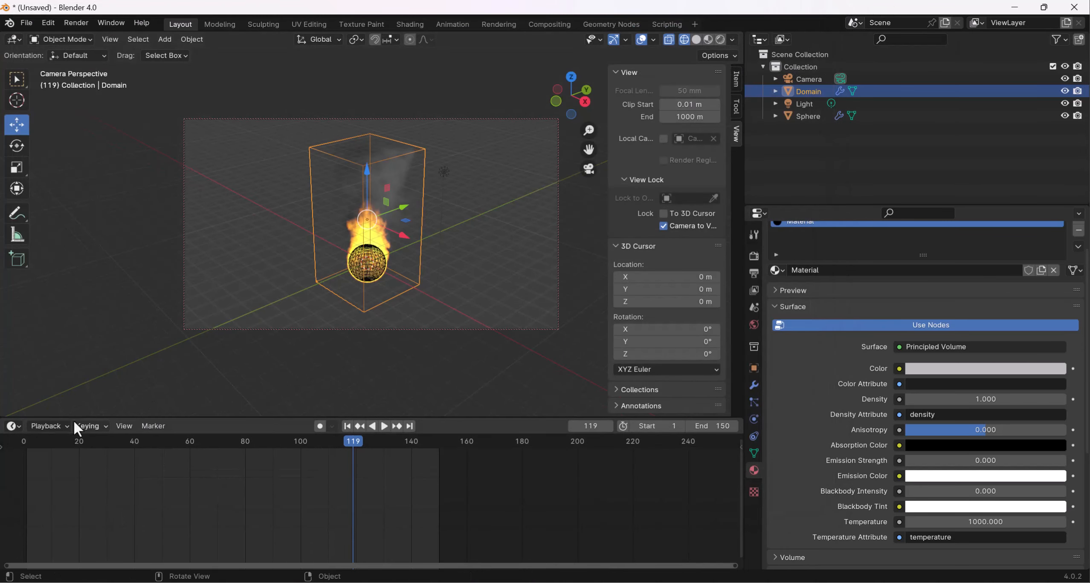
click(16, 425)
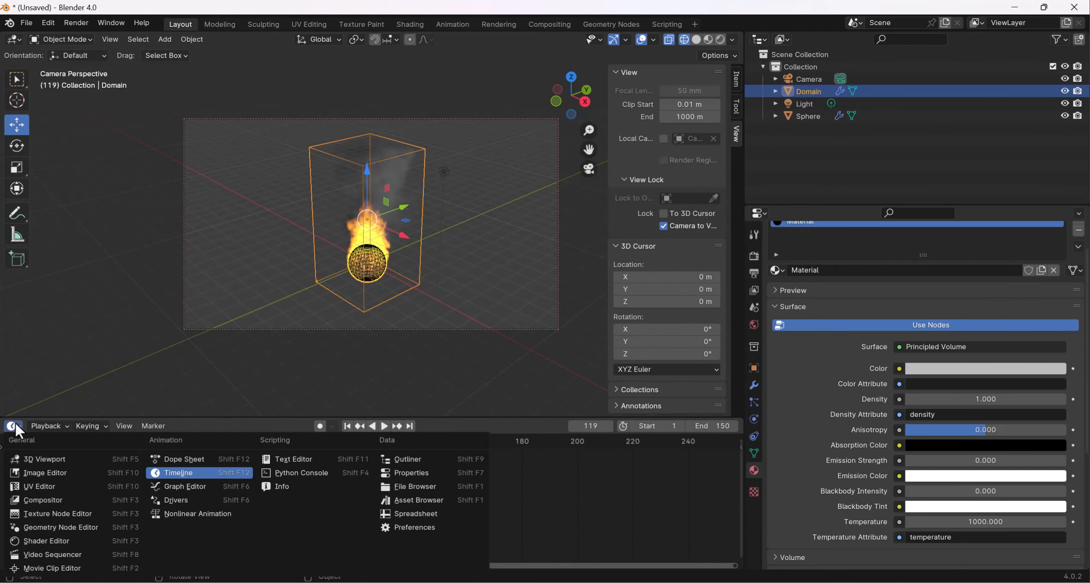
click(48, 540)
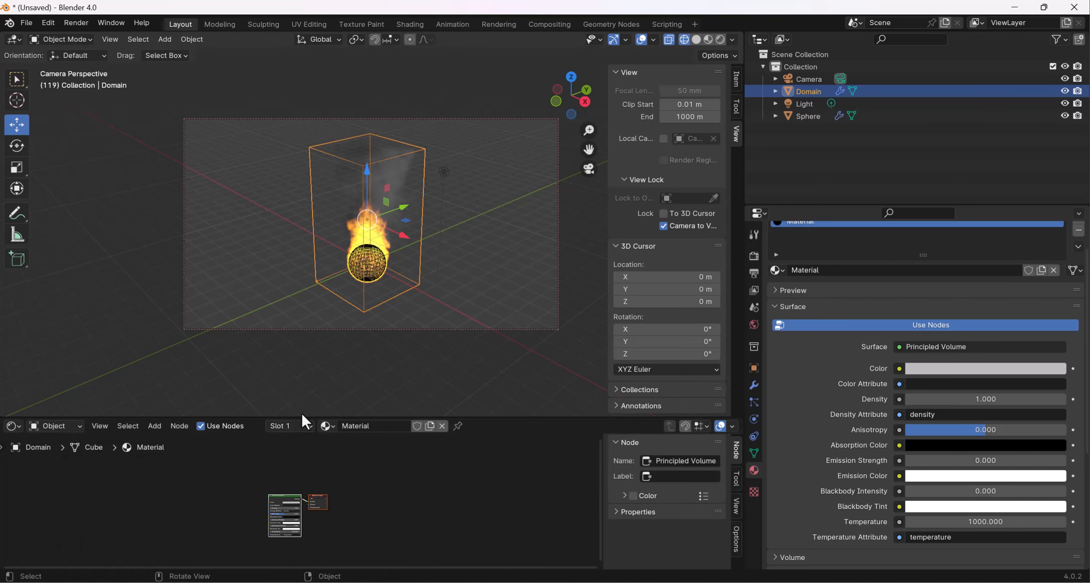
drag(301, 417, 310, 275)
scroll(324, 464, up, 5)
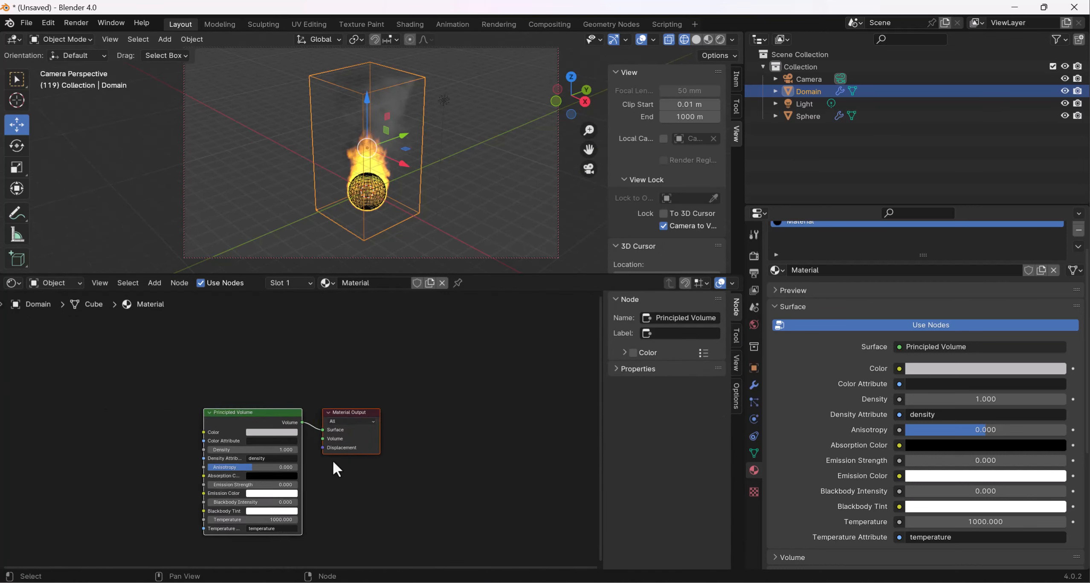
scroll(327, 465, up, 6)
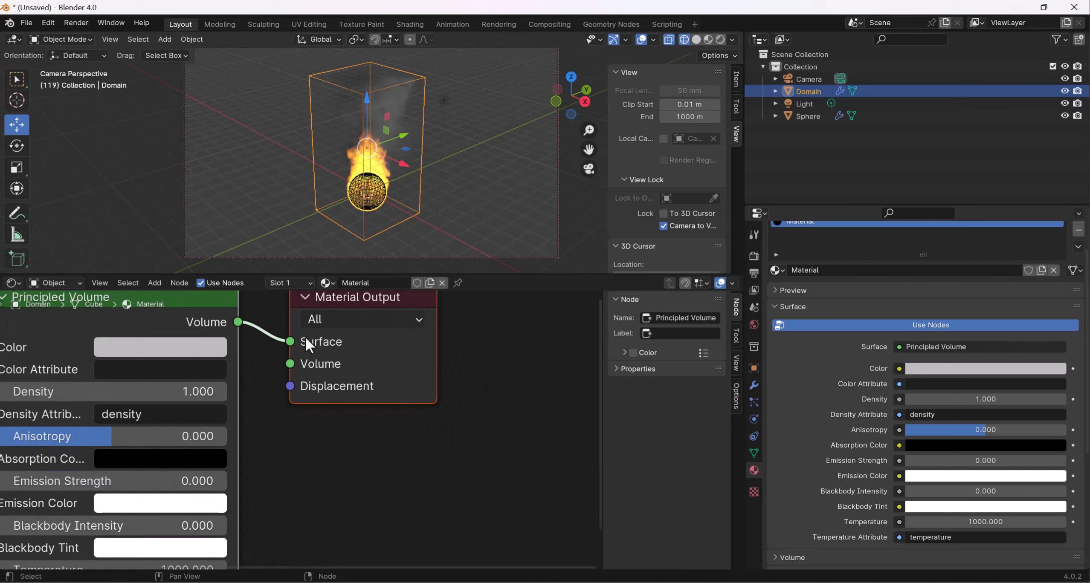
Step: Move the Principled Volume link from the Material Output's Surface input to its Volume input, and shrink the node editor area
drag(291, 341, 290, 364)
scroll(231, 350, down, 3)
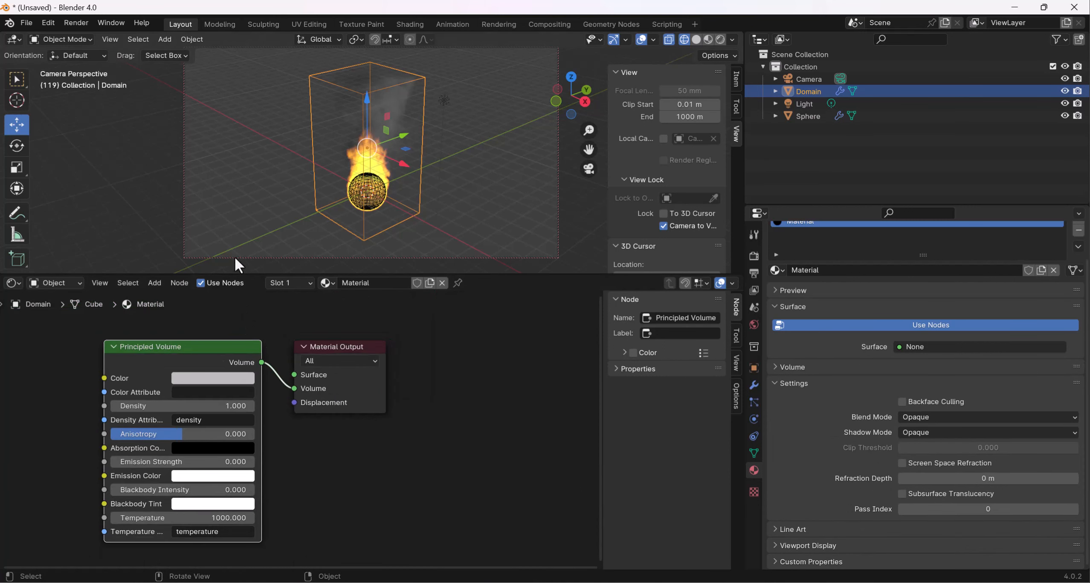
drag(200, 273, 214, 368)
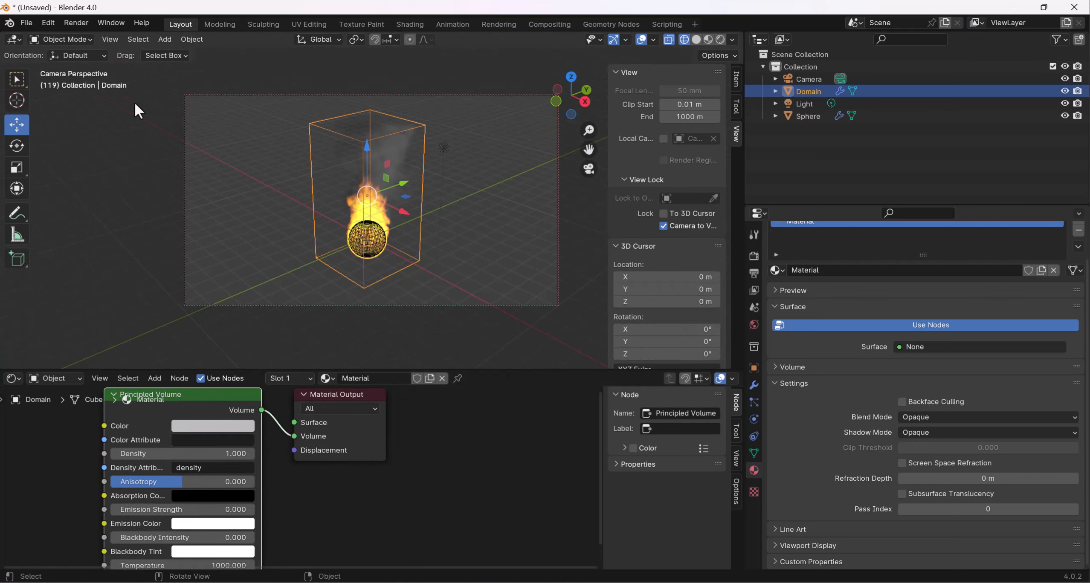
Step: Render the current frame to check the volume connection, close the result, and enlarge the node editor area slightly
click(75, 25)
click(84, 36)
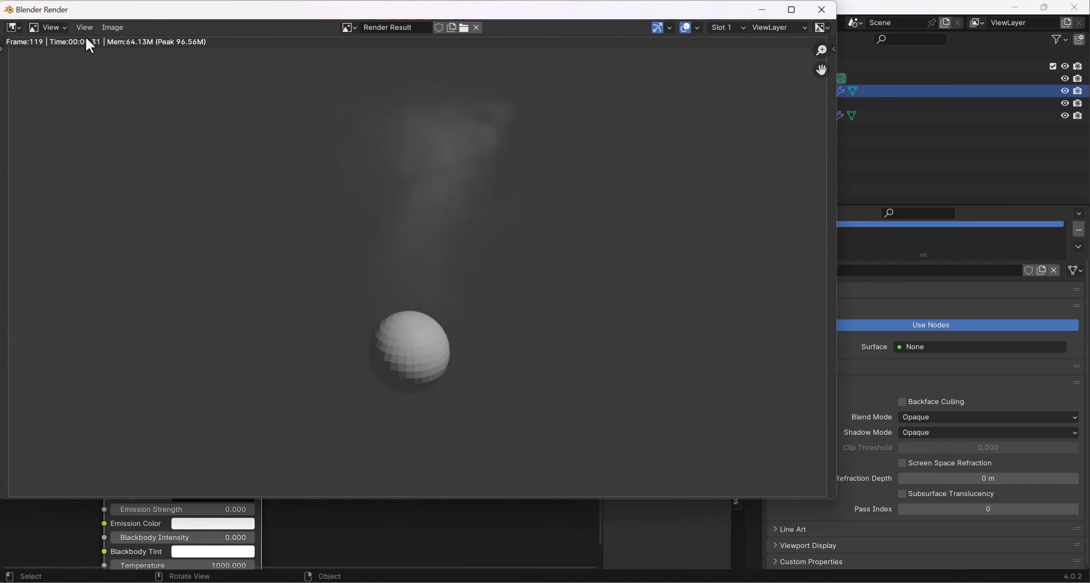
click(822, 10)
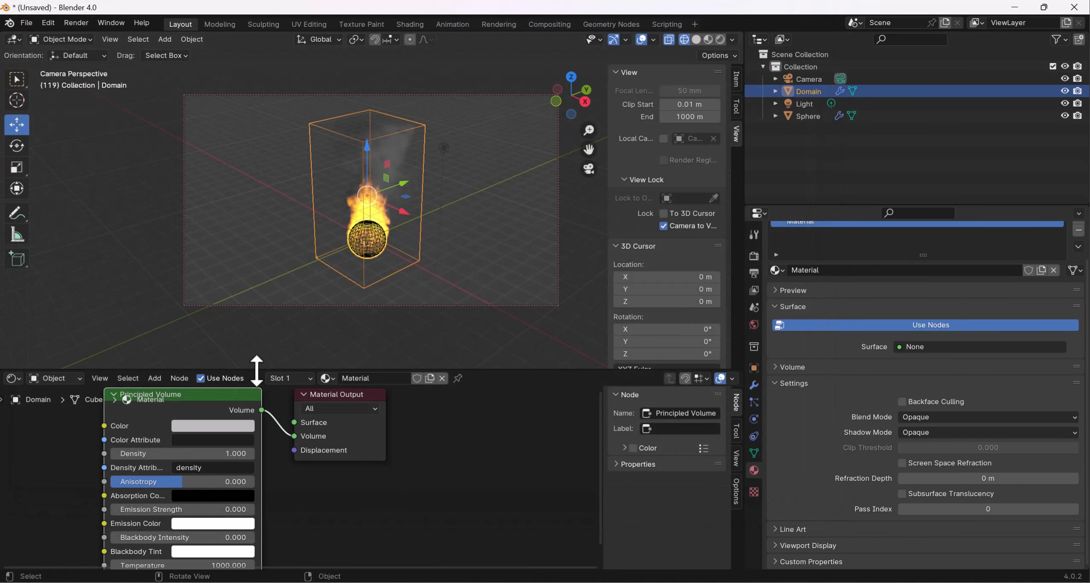
drag(257, 369, 258, 316)
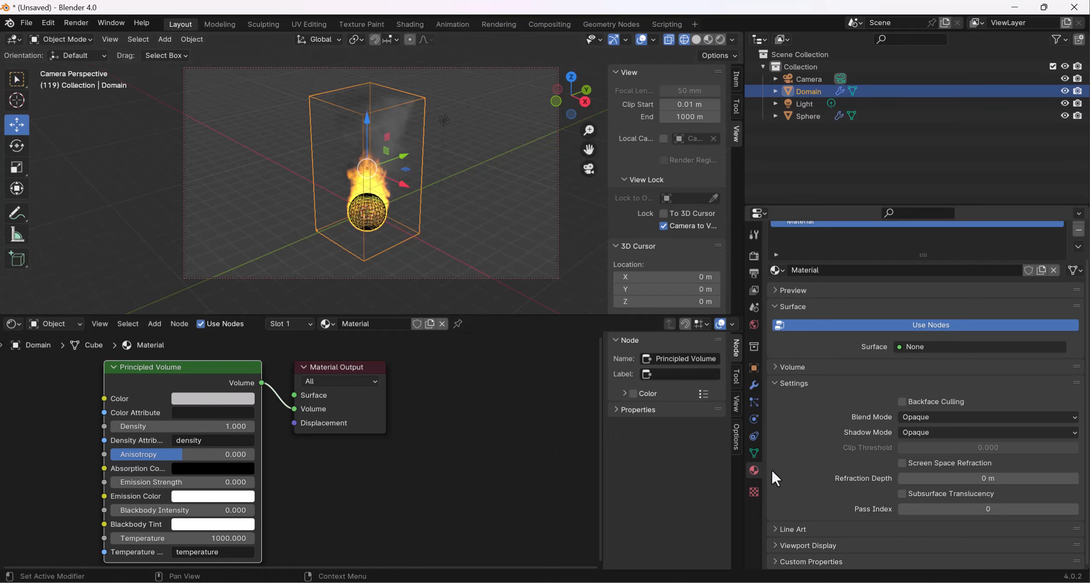
scroll(864, 393, up, 2)
scroll(864, 392, down, 2)
scroll(865, 392, up, 2)
click(755, 490)
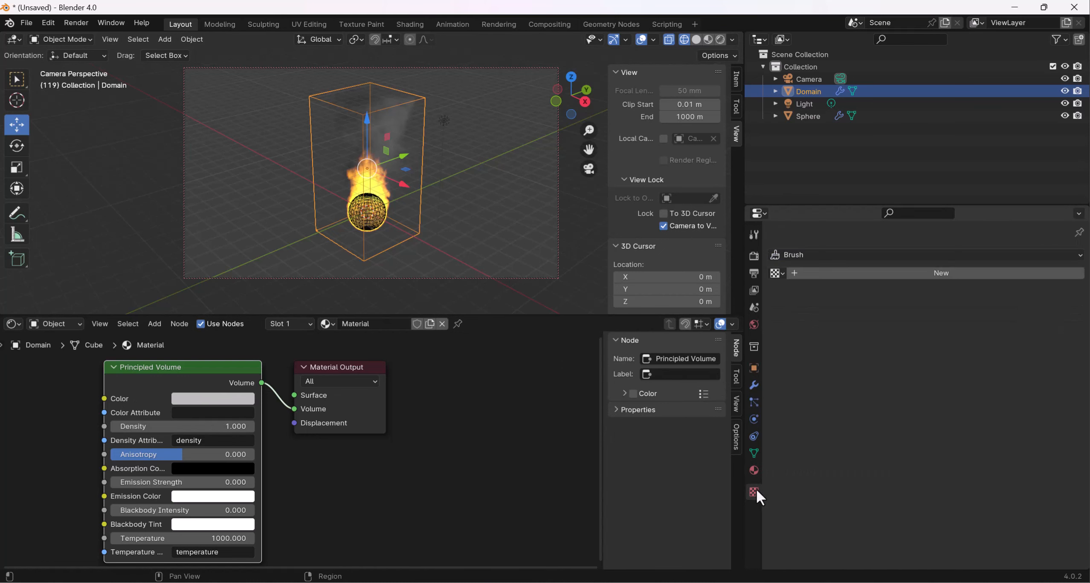
click(775, 272)
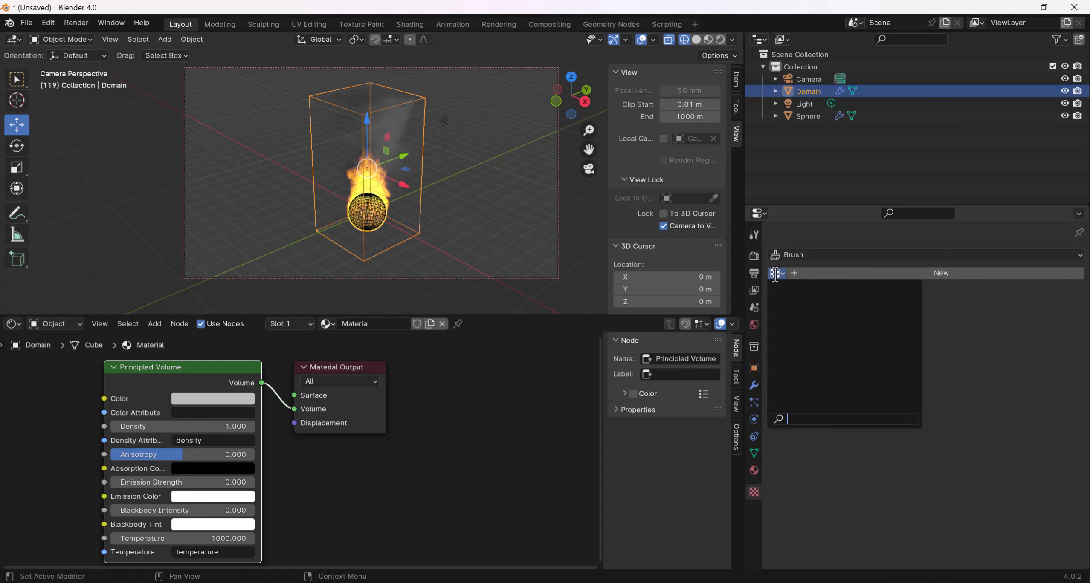
click(754, 471)
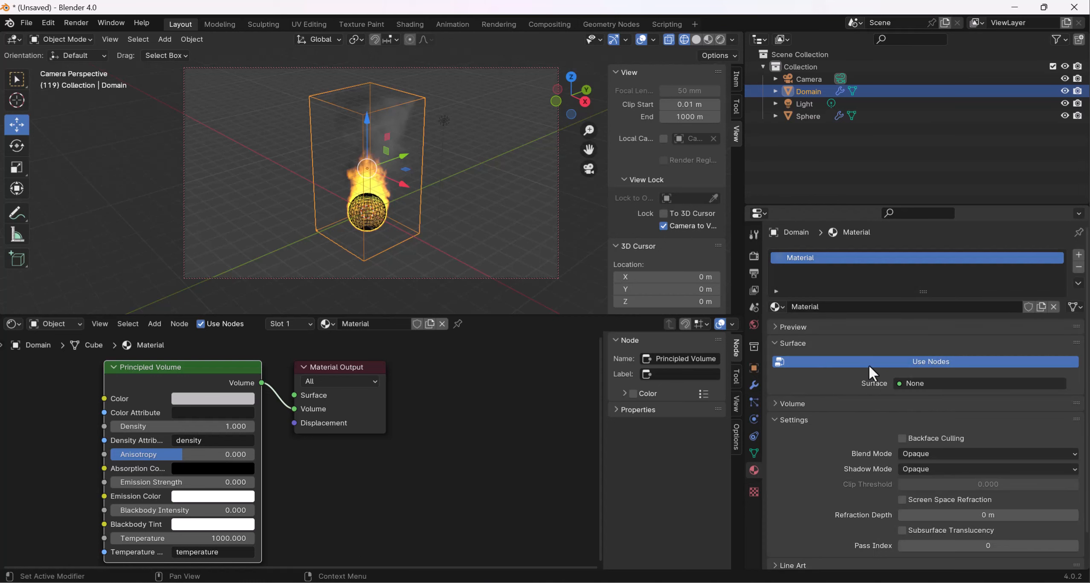
Step: Expand the Domain material's Volume settings and darken the Principled Volume color to a medium grey
scroll(822, 320, down, 2)
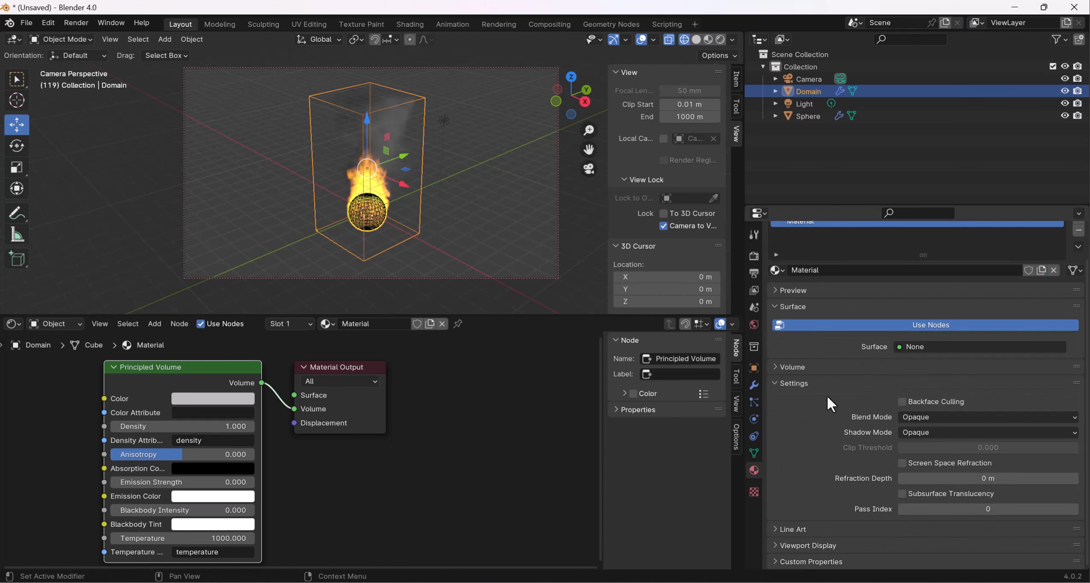
scroll(823, 418, up, 2)
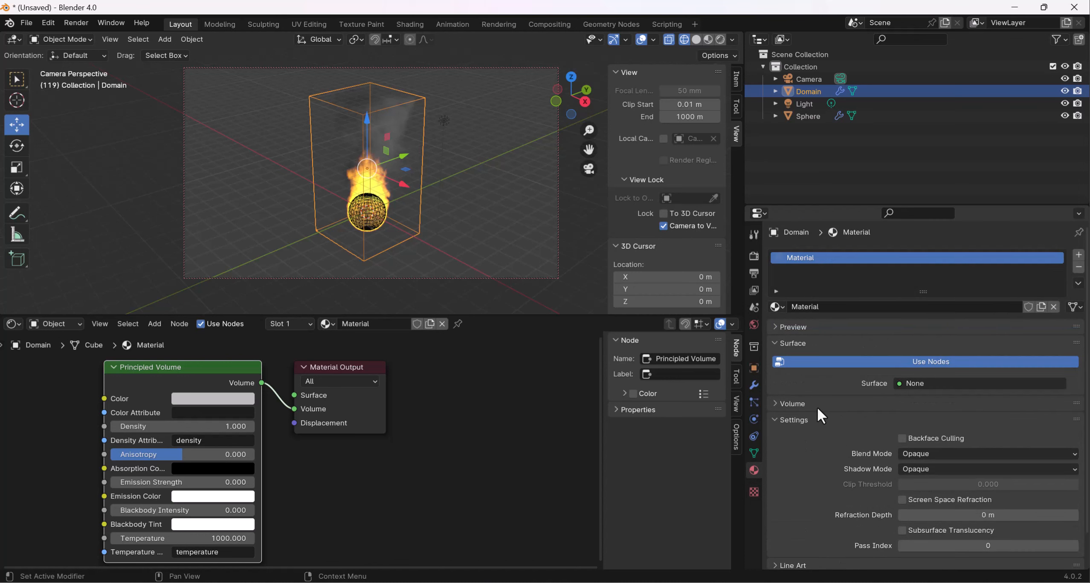
click(813, 405)
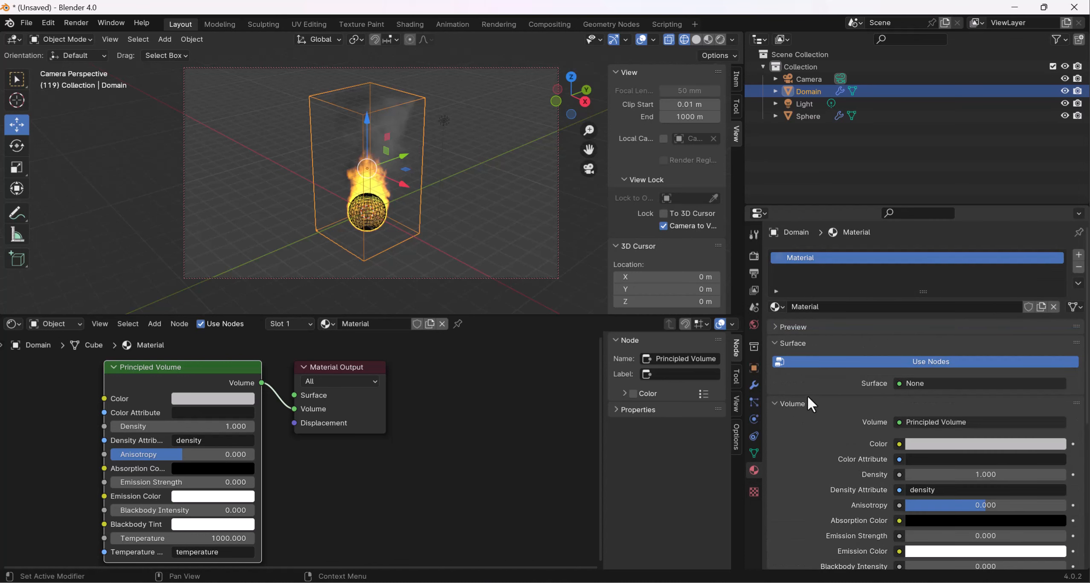
scroll(938, 405, down, 3)
scroll(917, 379, down, 3)
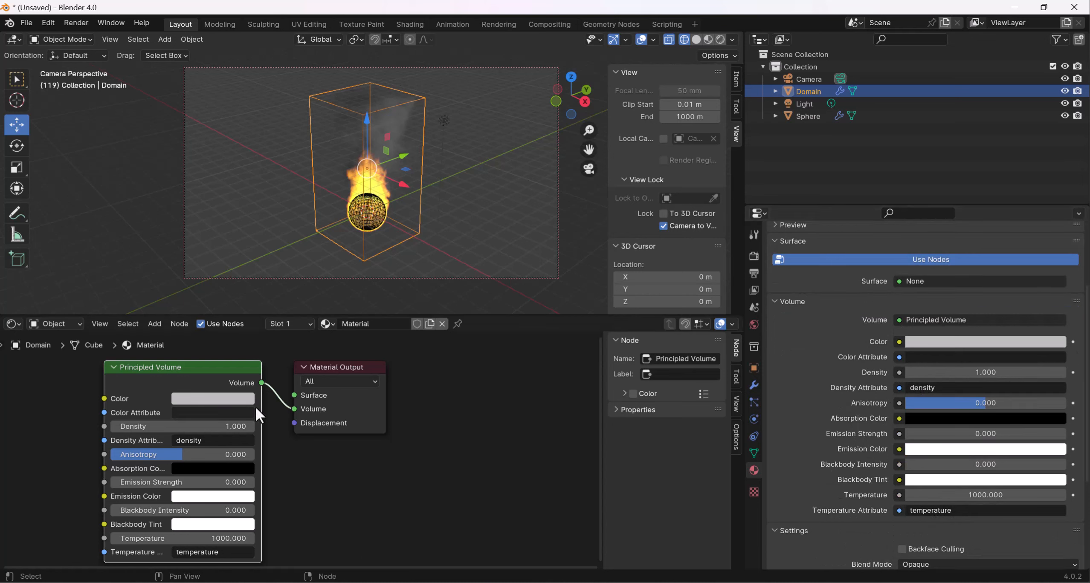
scroll(866, 363, down, 2)
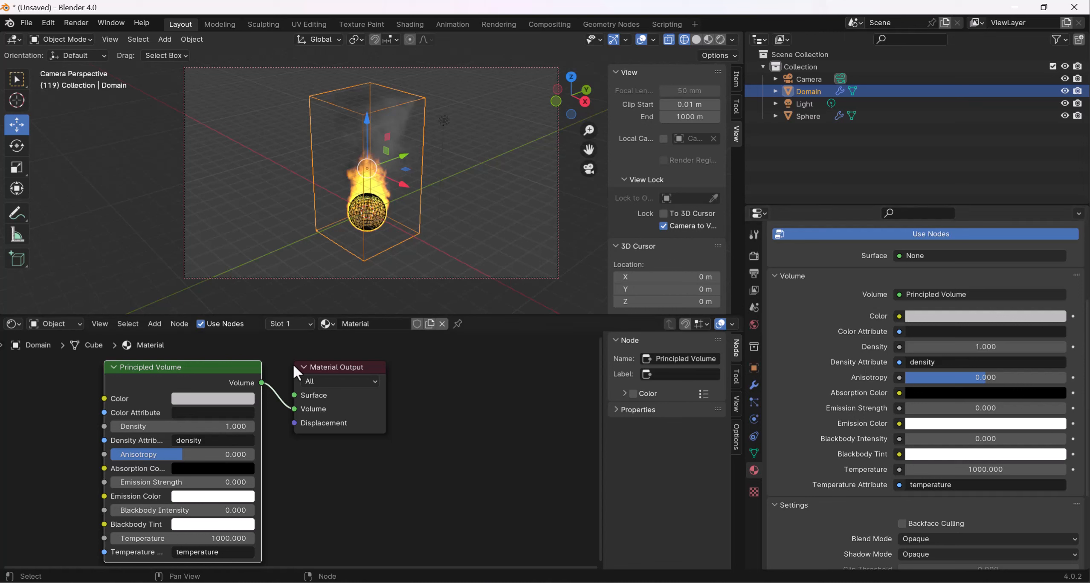
scroll(857, 344, up, 8)
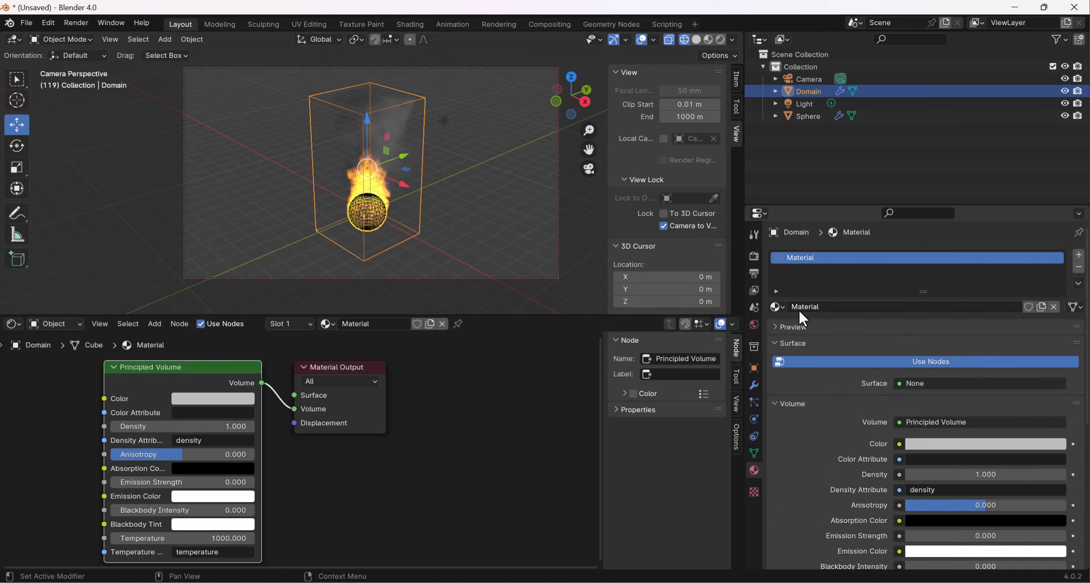
scroll(823, 384, down, 5)
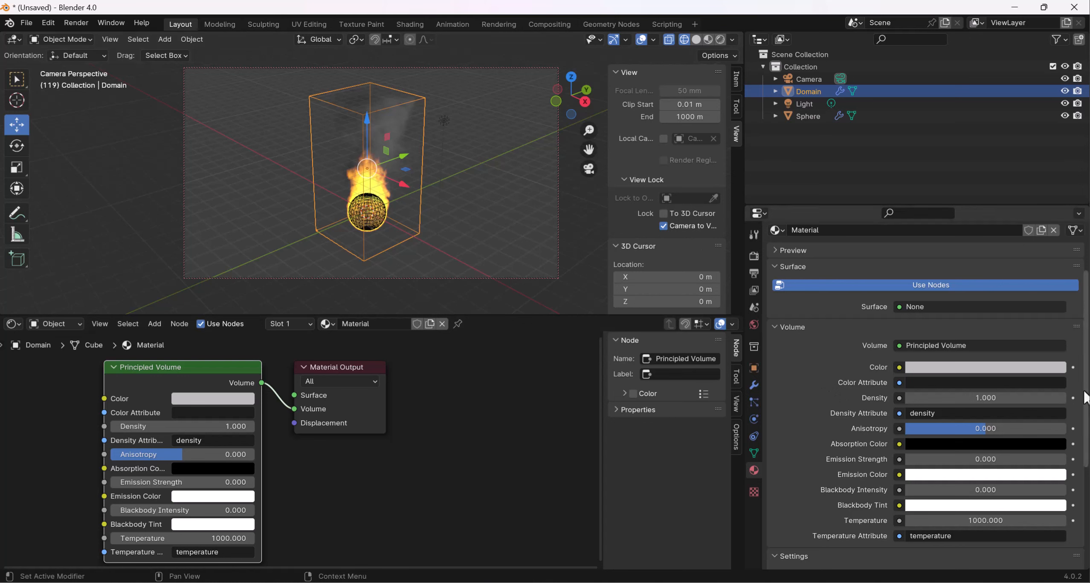
click(943, 364)
drag(1056, 209, 1056, 232)
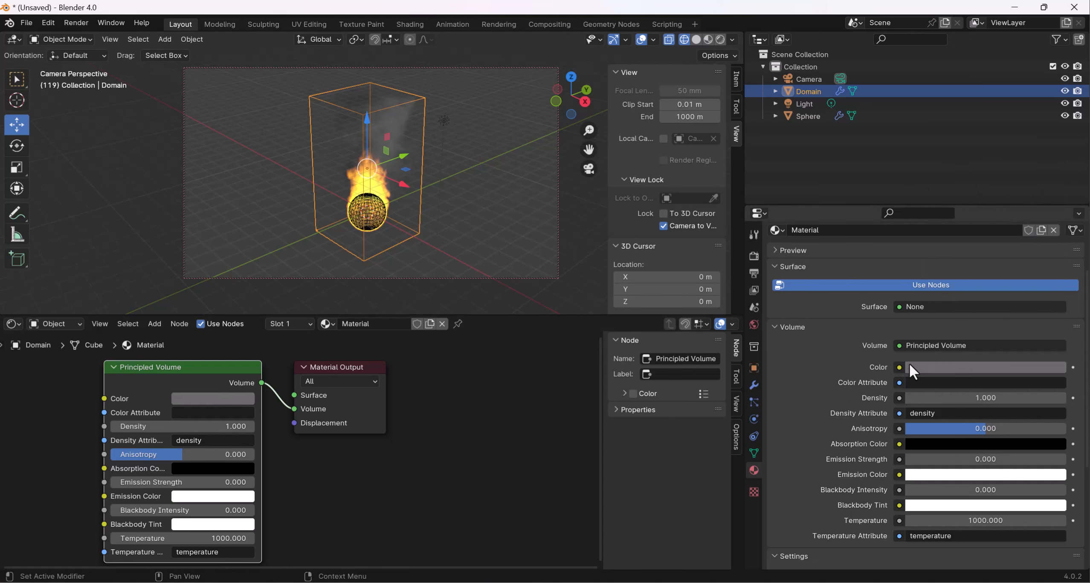
Step: Set the Principled Volume density of the Domain's material to 10
scroll(806, 353, up, 3)
click(786, 315)
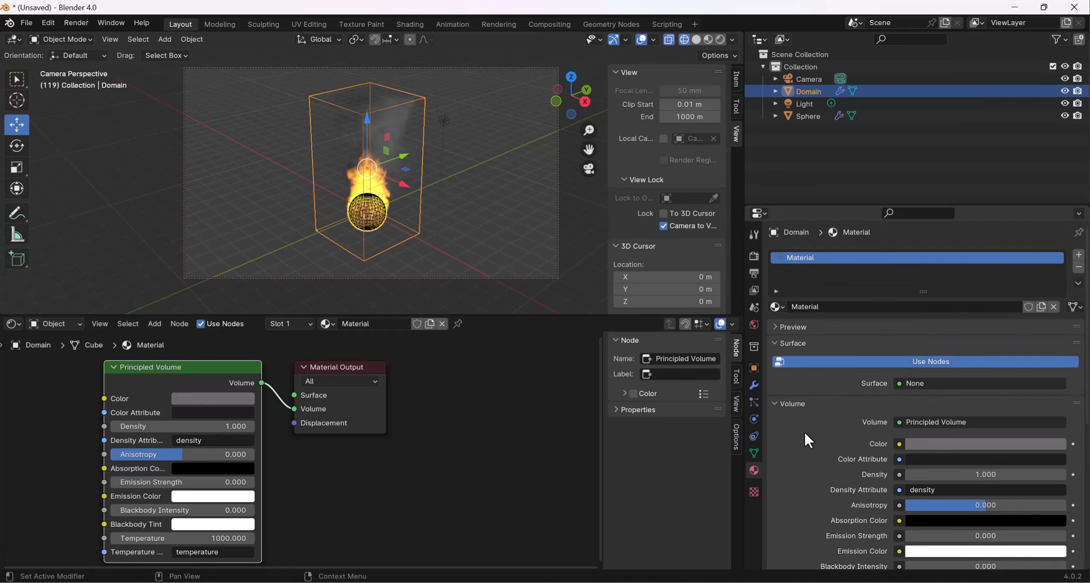
scroll(804, 431, down, 3)
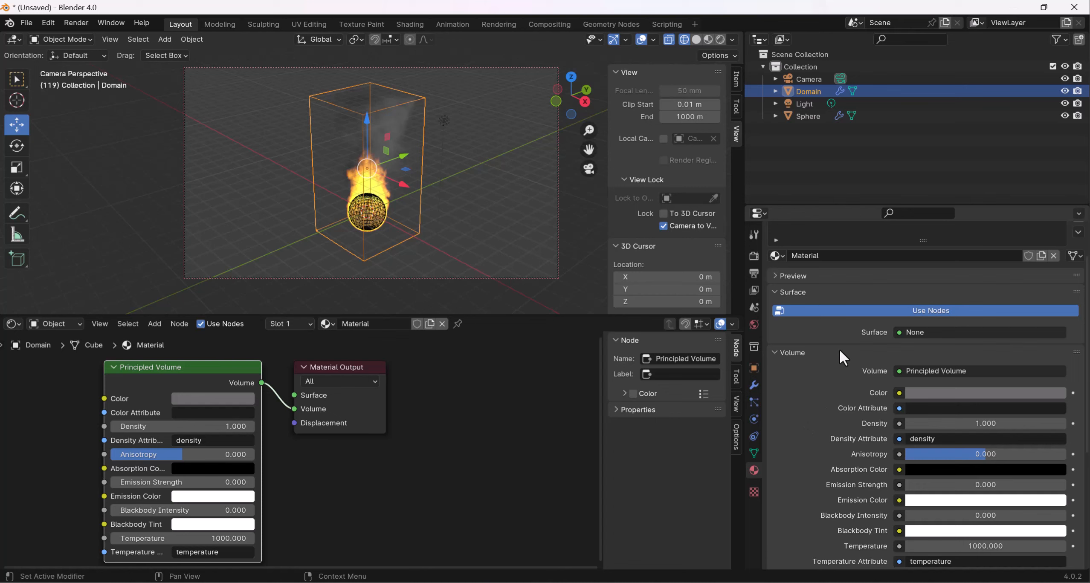
scroll(832, 393, down, 2)
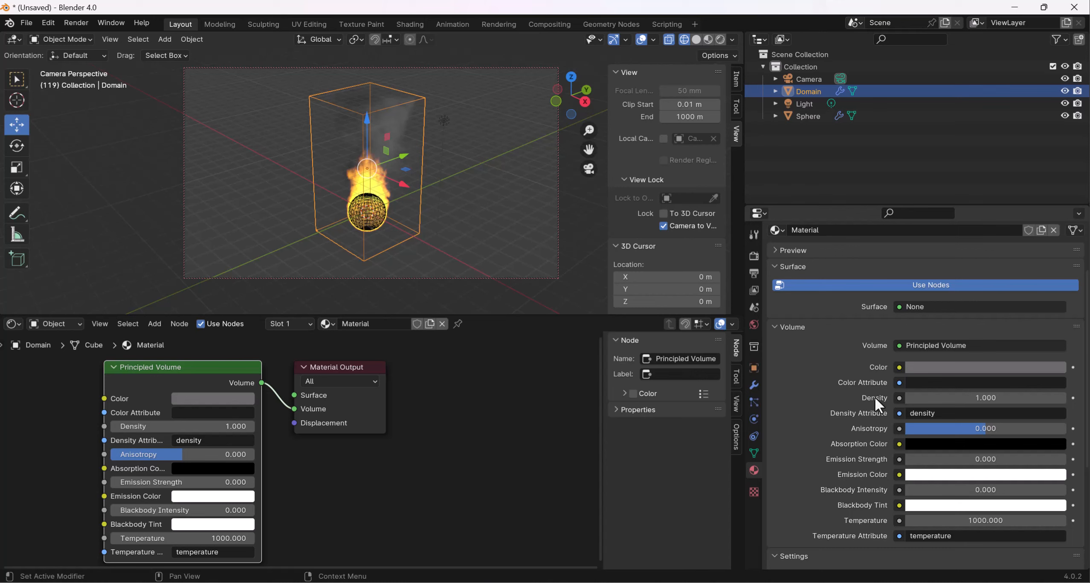
click(952, 397)
text(10)
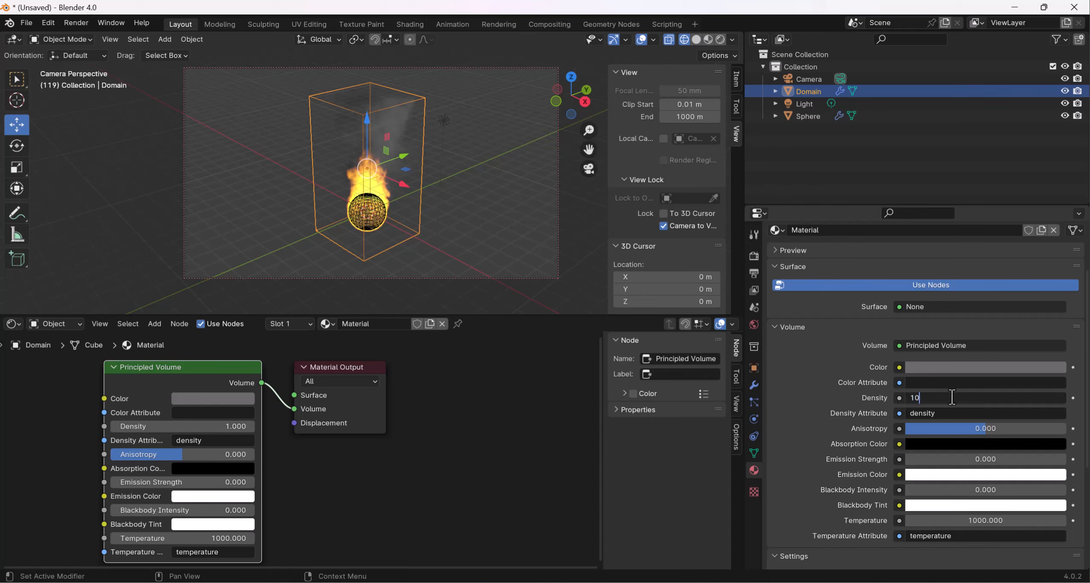
key(Return)
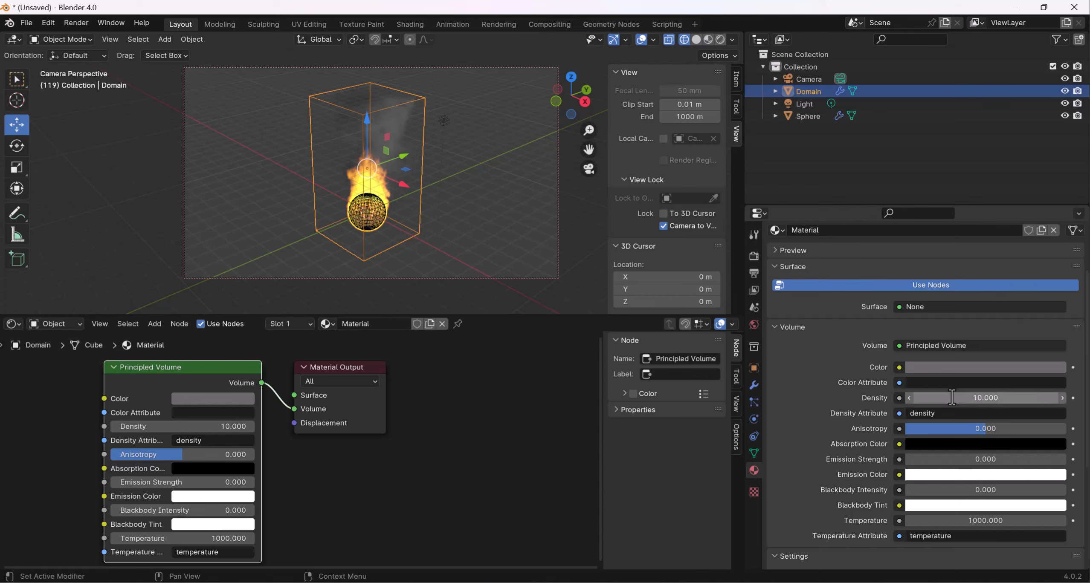
Step: Render the frame to check the smoke with the darker color and higher density, and close the result
key(F12)
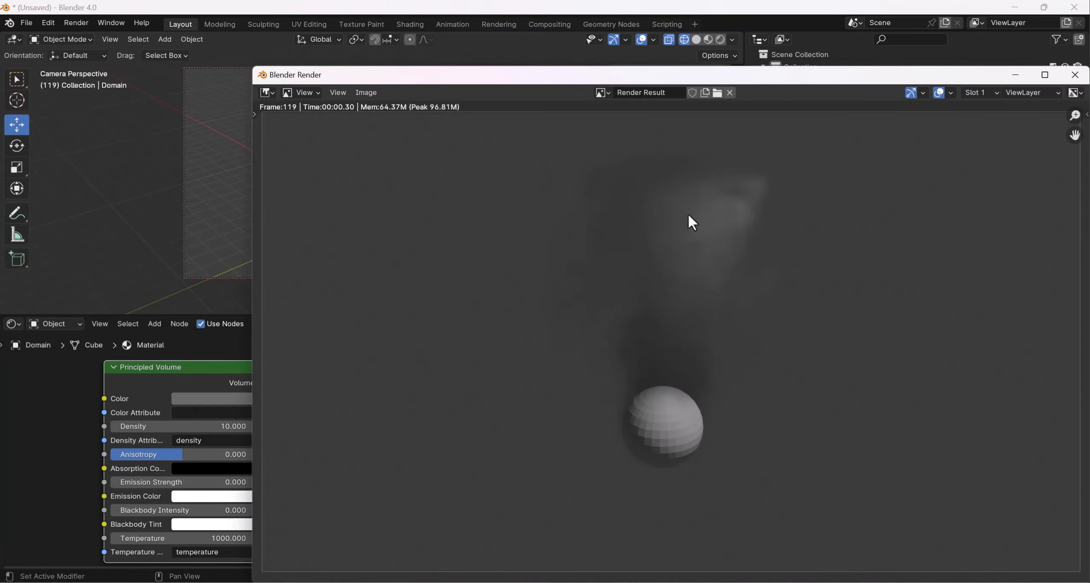
drag(1056, 82, 909, 77)
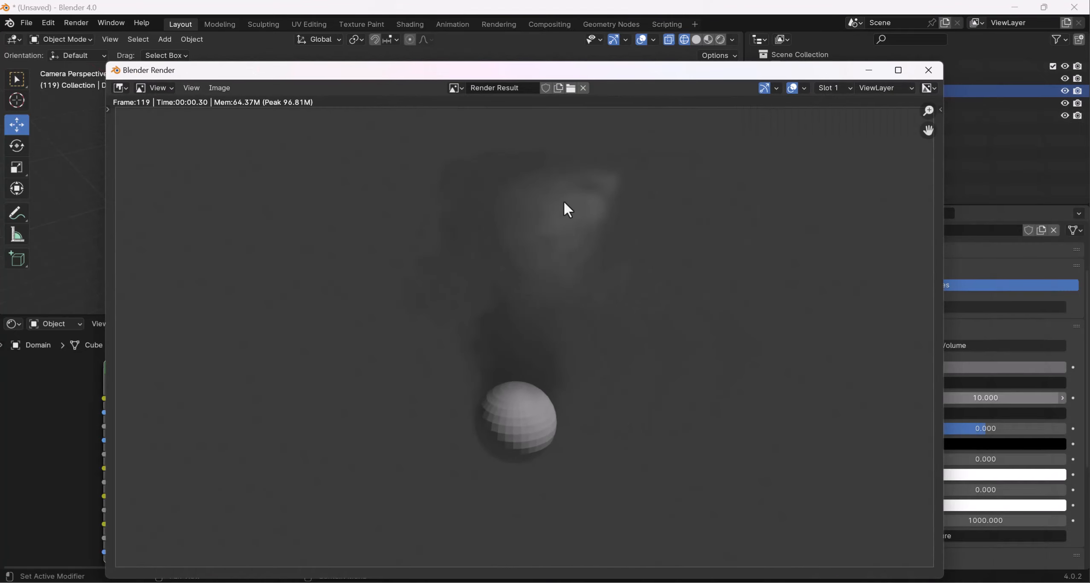
click(927, 70)
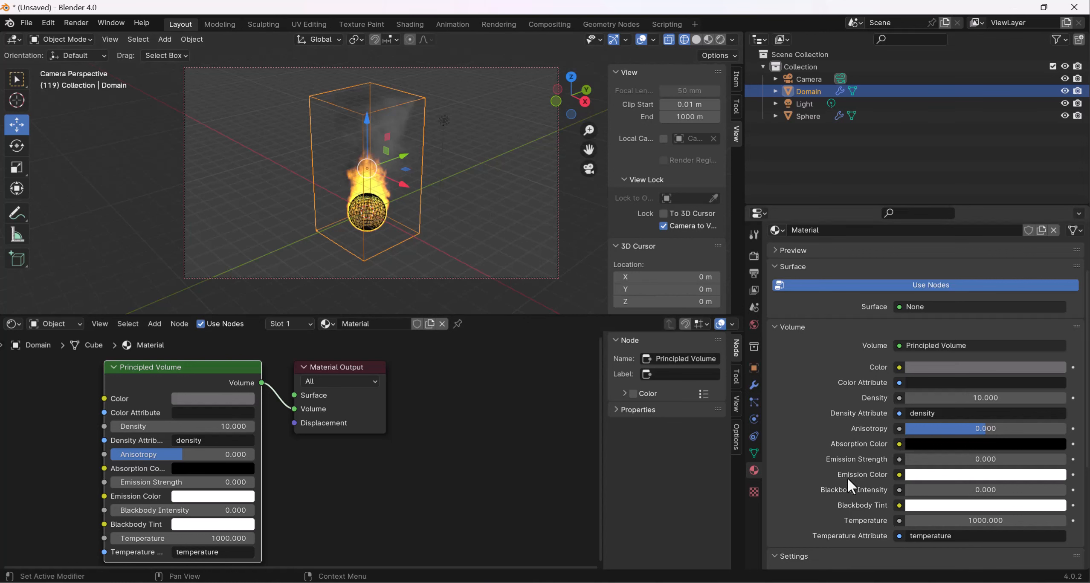
Step: Set the Blackbody Intensity of the Domain's Principled Volume to 10
scroll(846, 477, down, 3)
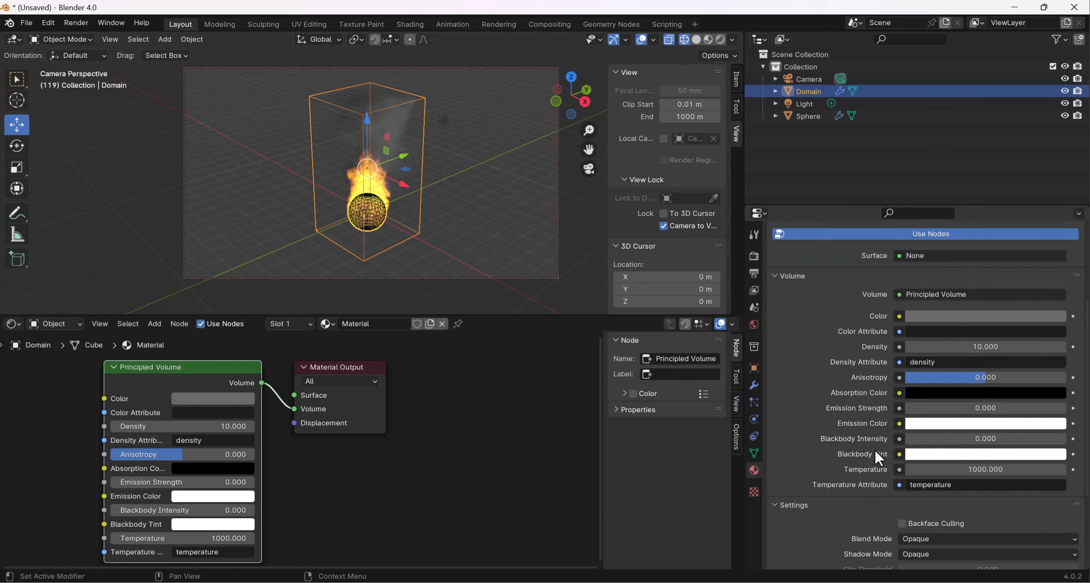
click(973, 437)
text(10)
key(Return)
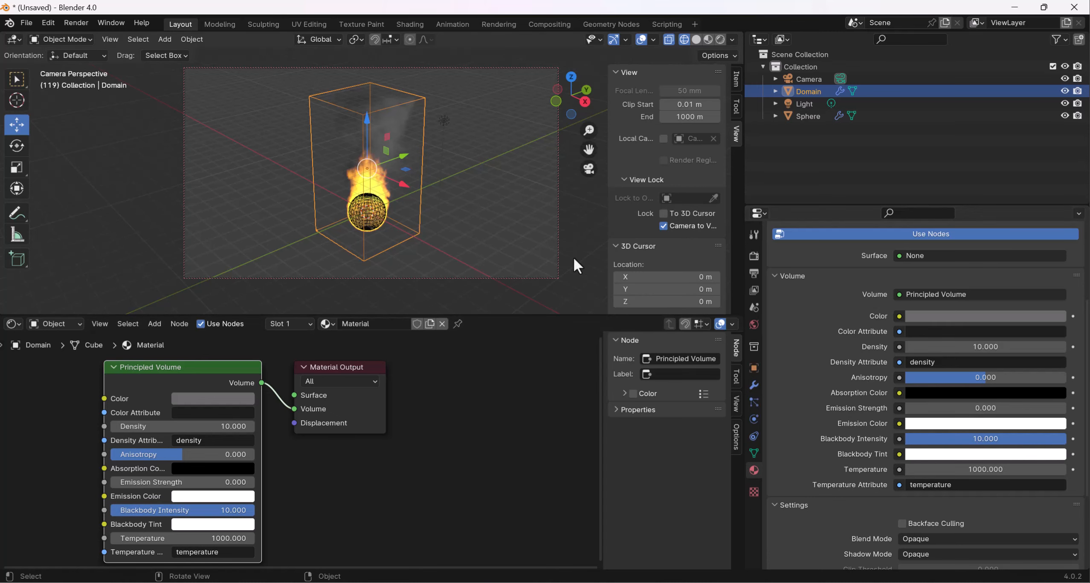
Step: Render the frame to examine the fire produced by the blackbody emission, and close the result
key(F12)
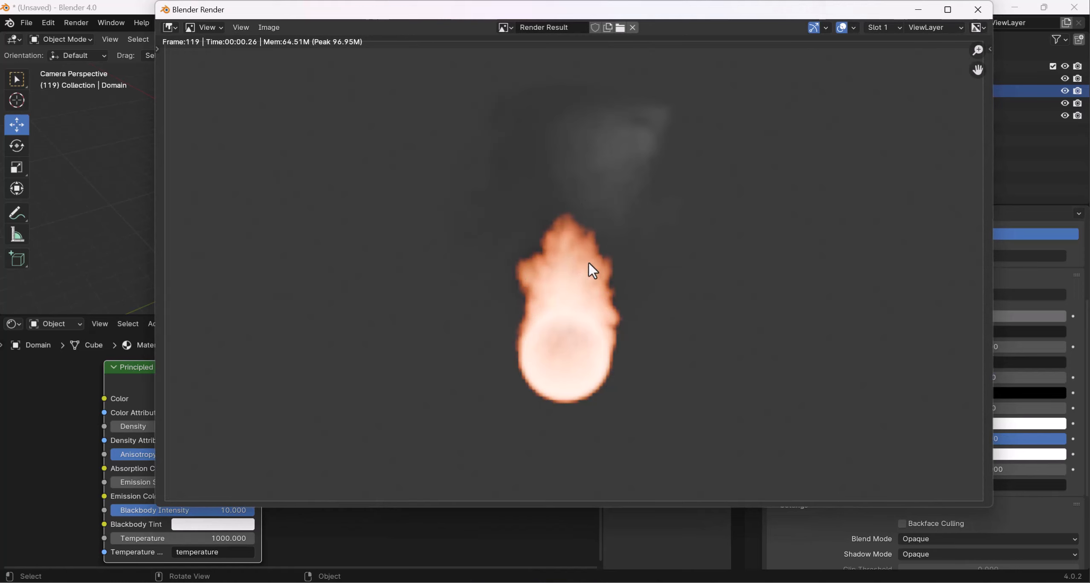
scroll(565, 258, down, 3)
scroll(565, 259, up, 2)
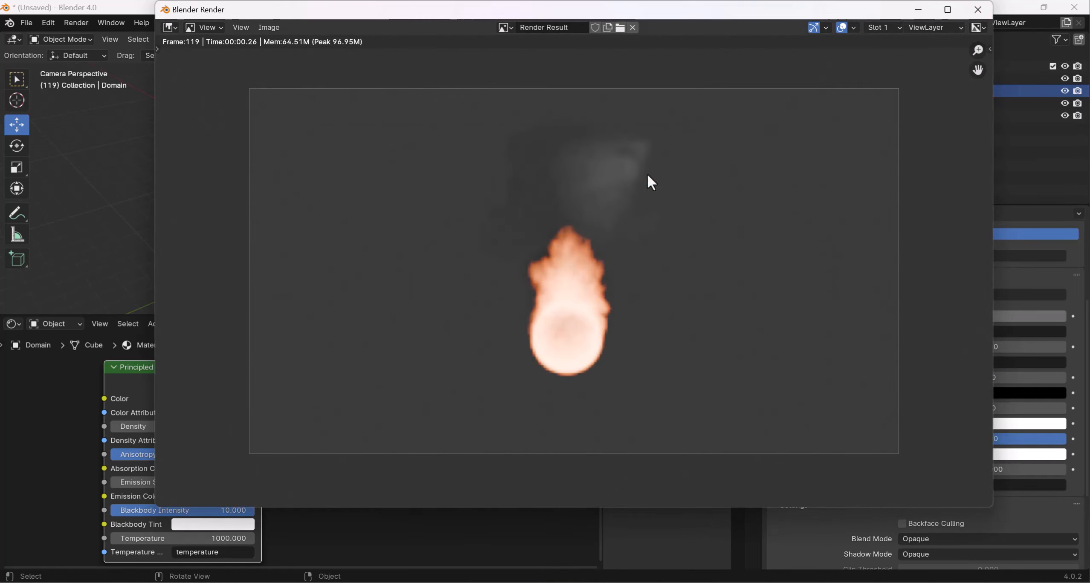
click(976, 11)
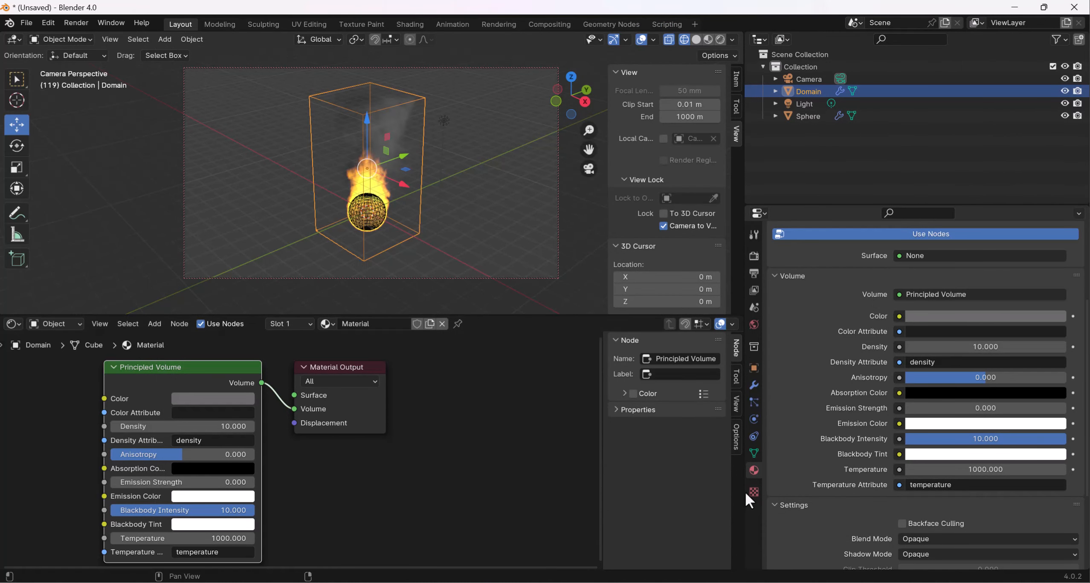
Step: Show the World settings and render the frame again to review the background, closing the result
click(754, 324)
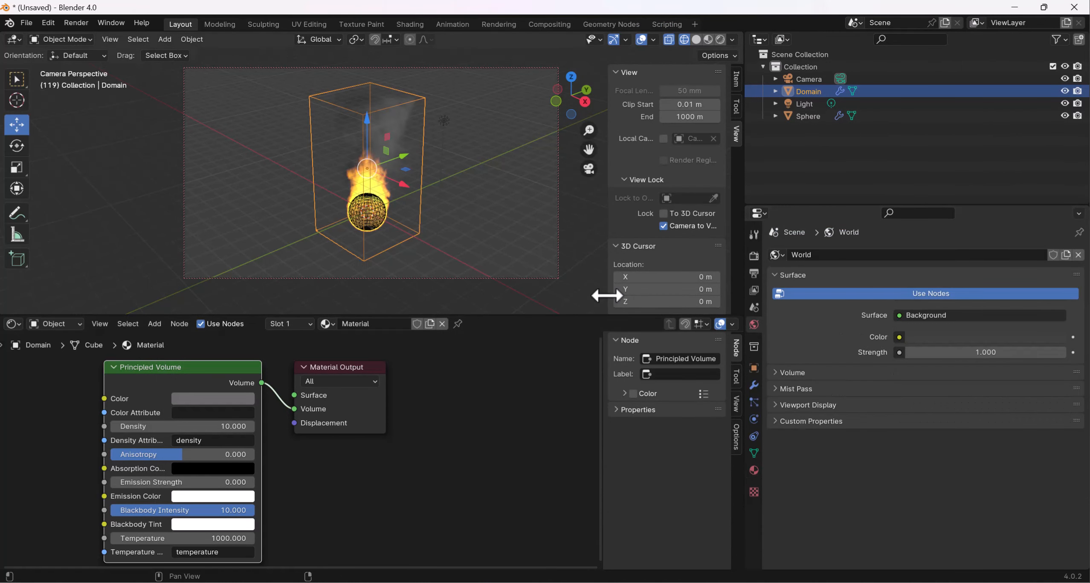
key(F12)
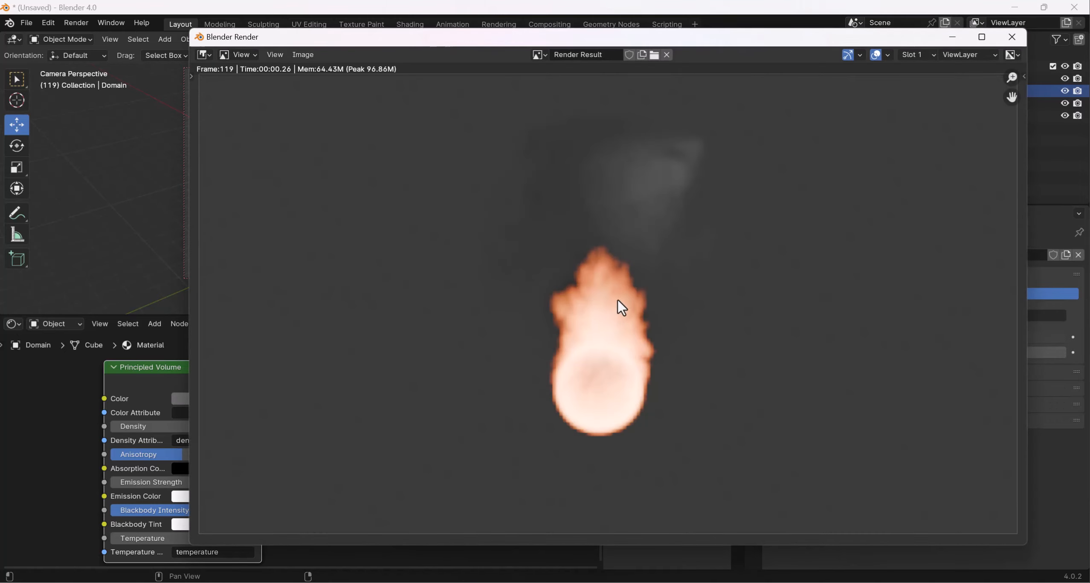
click(1012, 38)
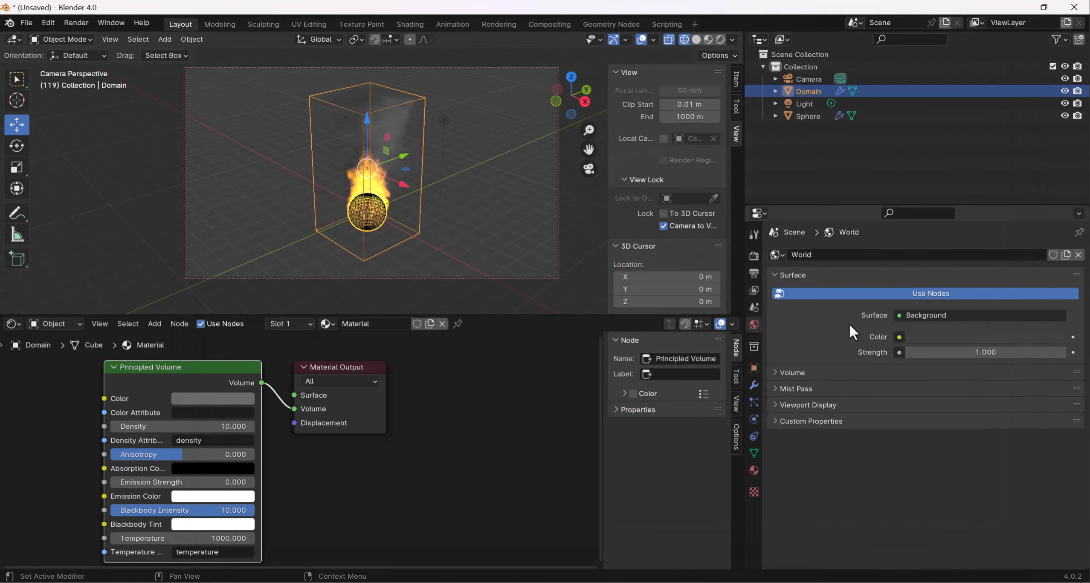
Step: Set the World background color to black and render the frame to check it, closing the result
click(937, 337)
drag(1058, 193, 1057, 252)
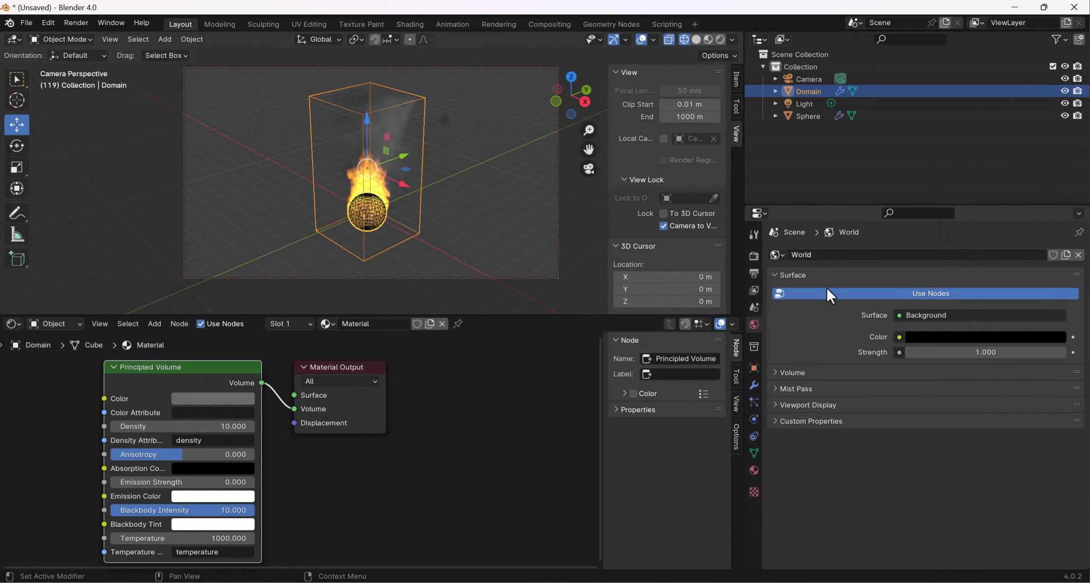
key(F12)
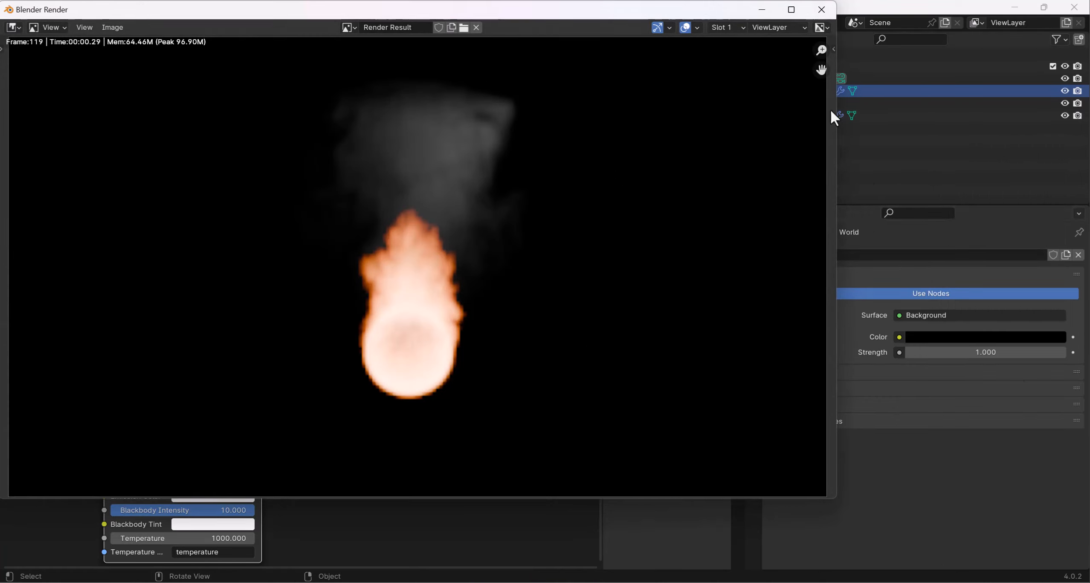
click(821, 10)
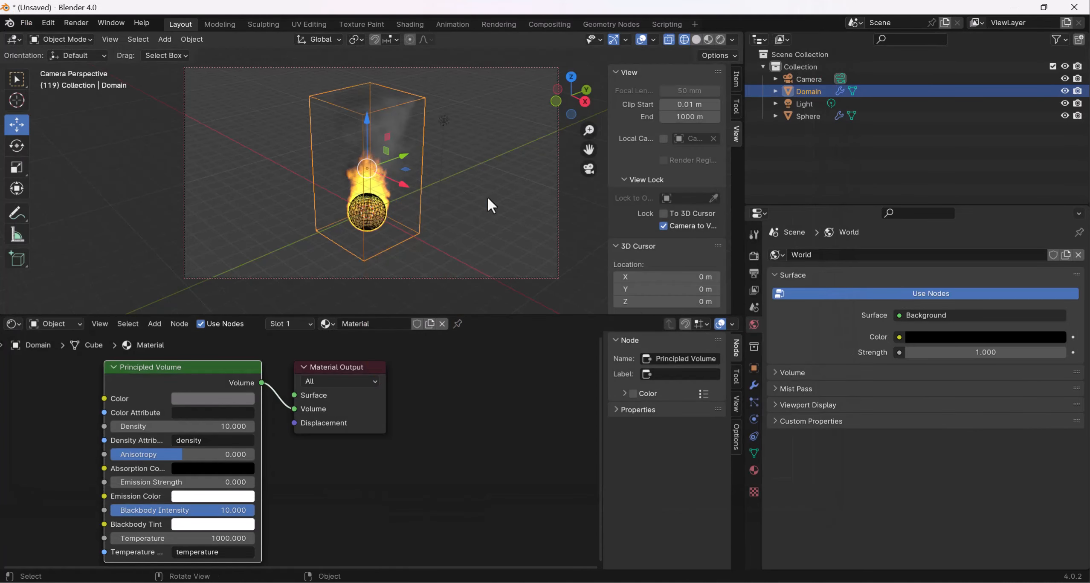
Step: Set the EEVEE render samples to 128 and render the frame to check the fire, closing the result
click(755, 257)
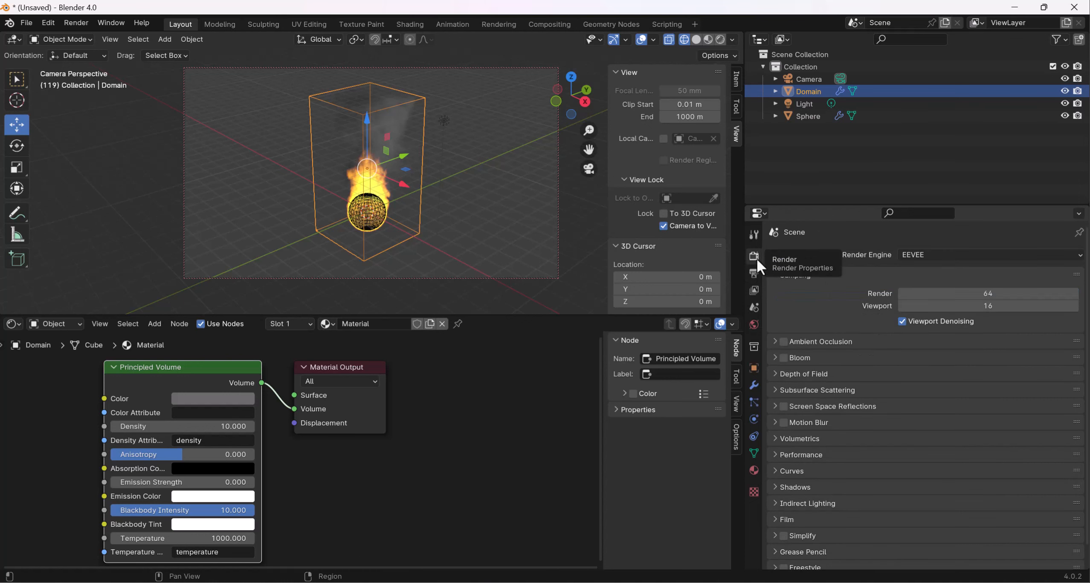
click(993, 296)
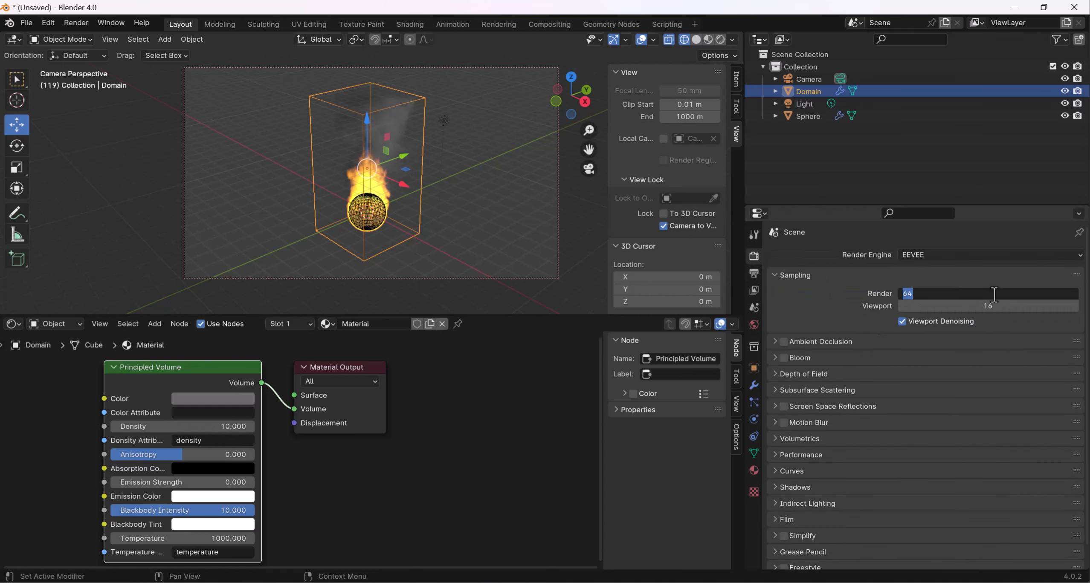
text(128)
key(Return)
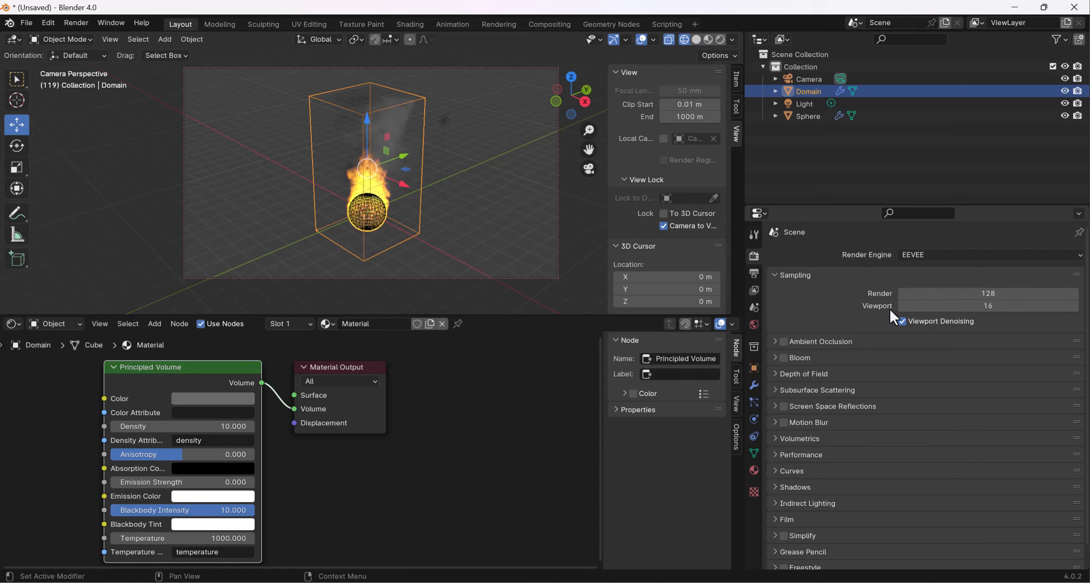
key(F12)
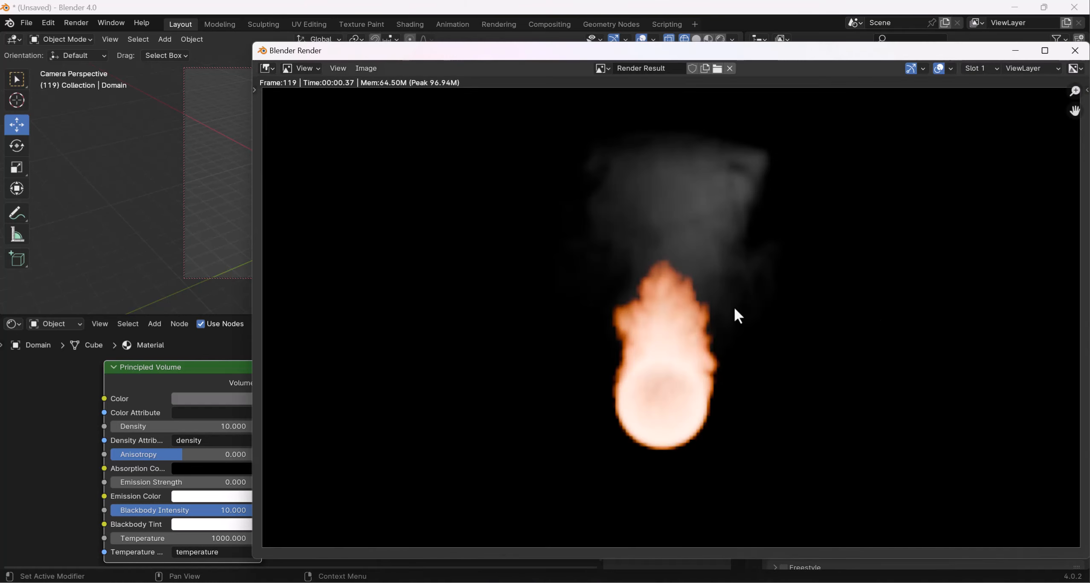
drag(925, 50, 695, 59)
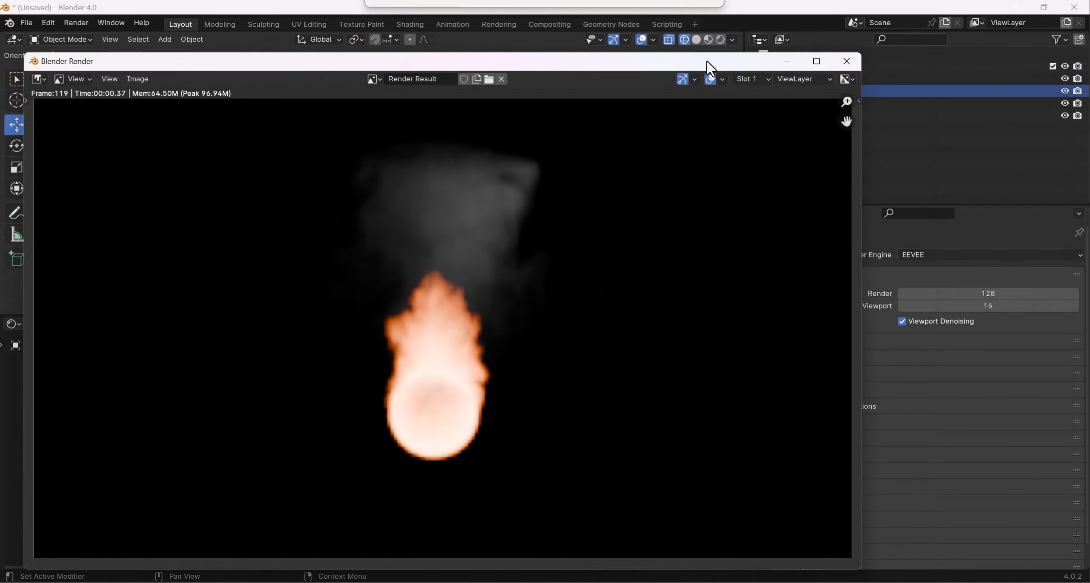
click(847, 59)
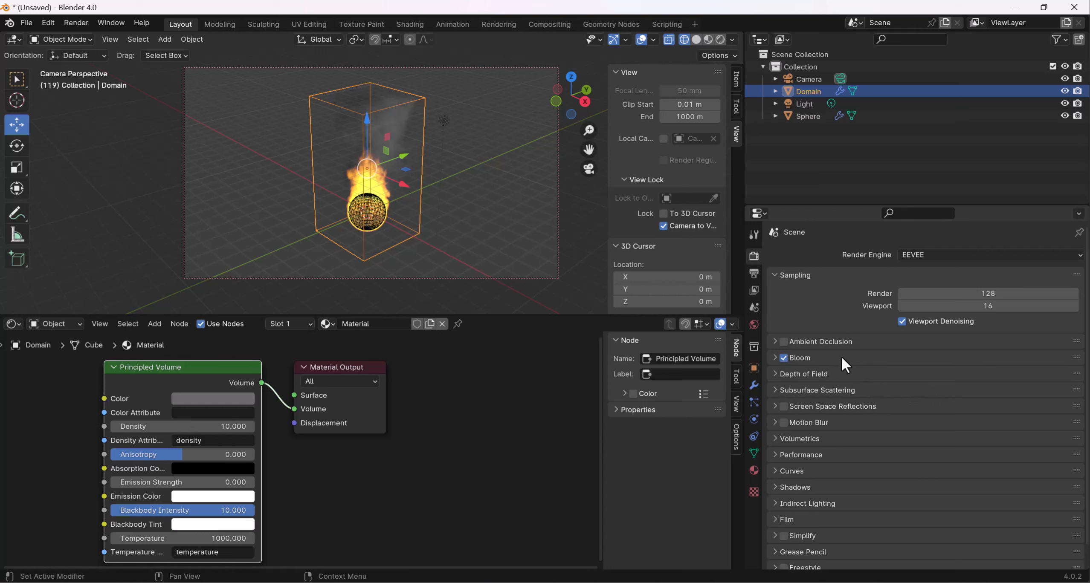
Step: Switch the viewport to Rendered shading and toggle Bloom off and on to compare the glow, leaving it enabled
click(720, 40)
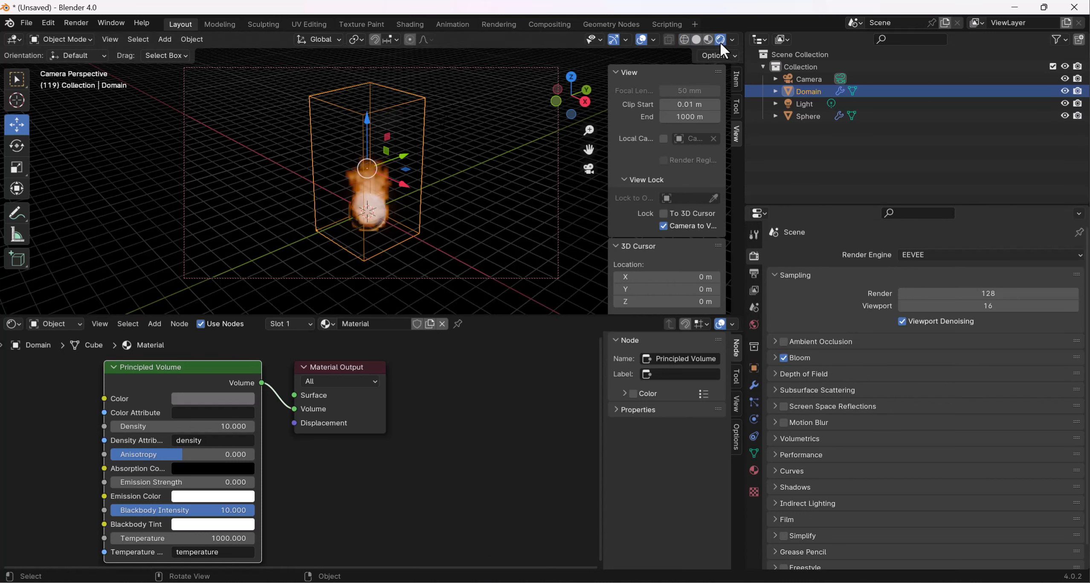
click(783, 358)
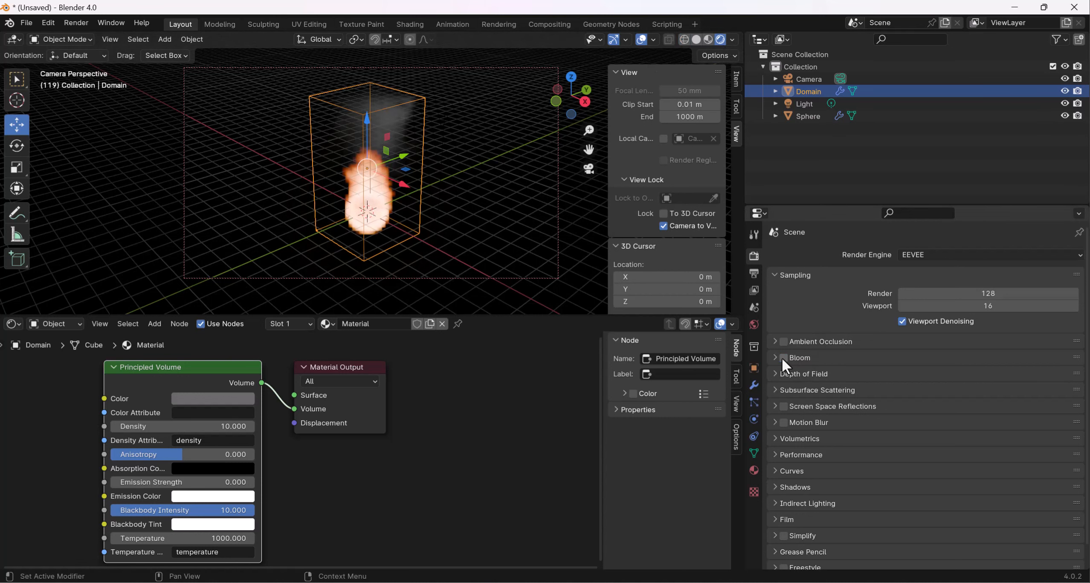
click(783, 358)
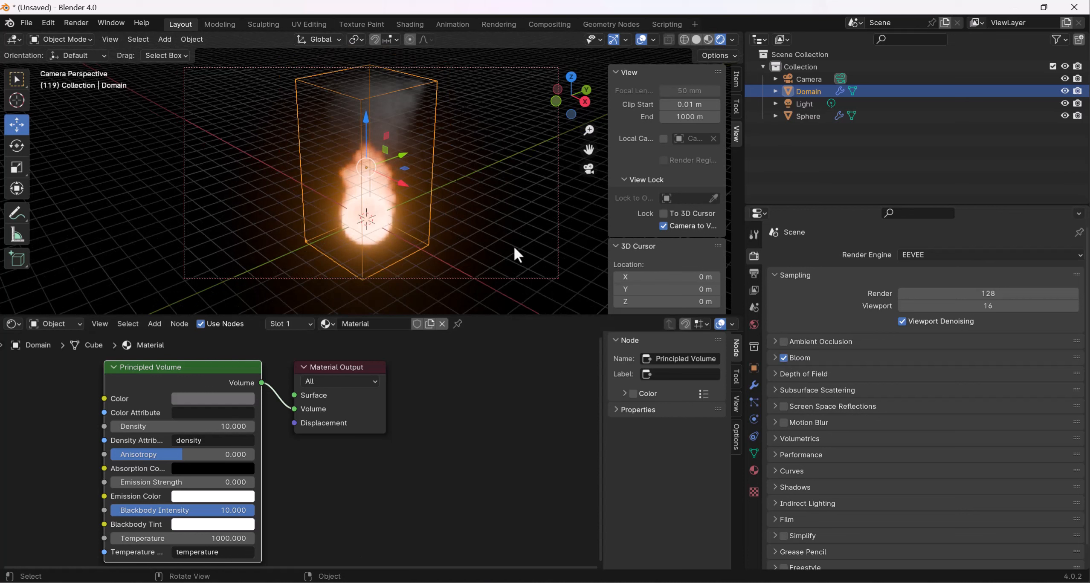
Step: Set the Volumetrics Tile Size to 2 px and the Distribution to 1
click(822, 440)
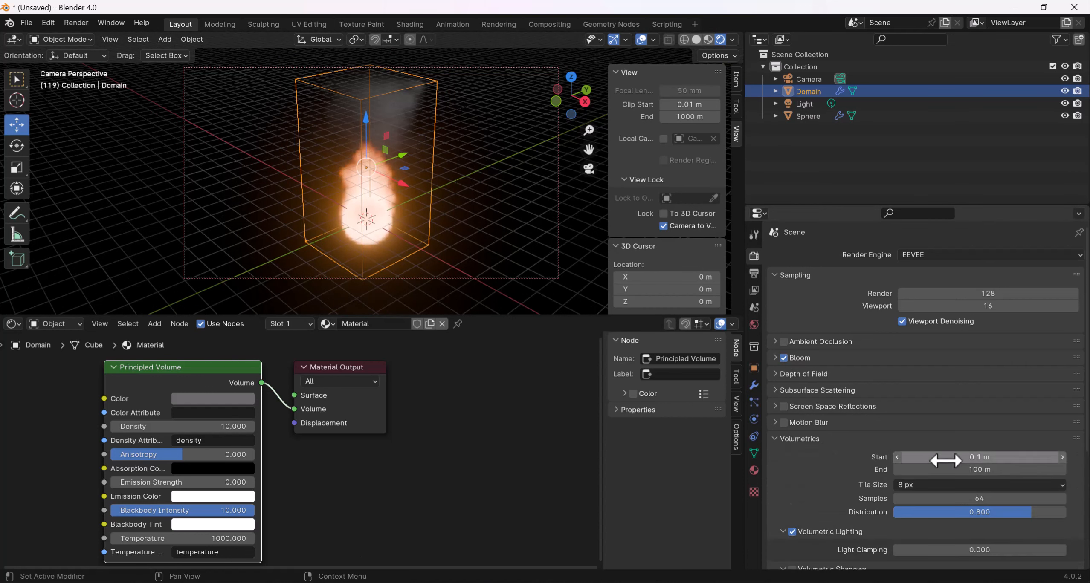
click(954, 487)
click(946, 493)
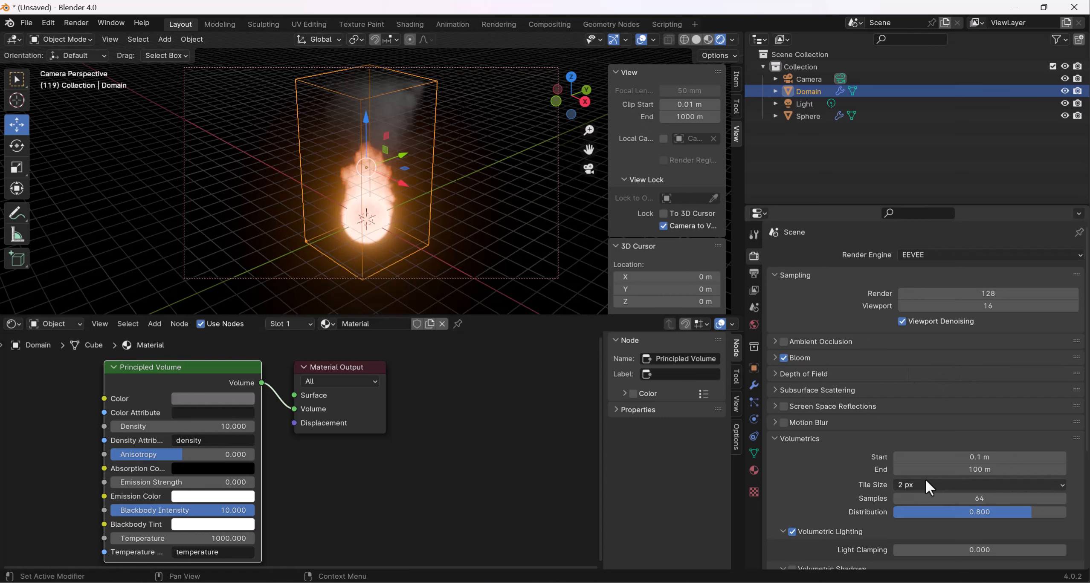
click(913, 512)
text(1)
key(Return)
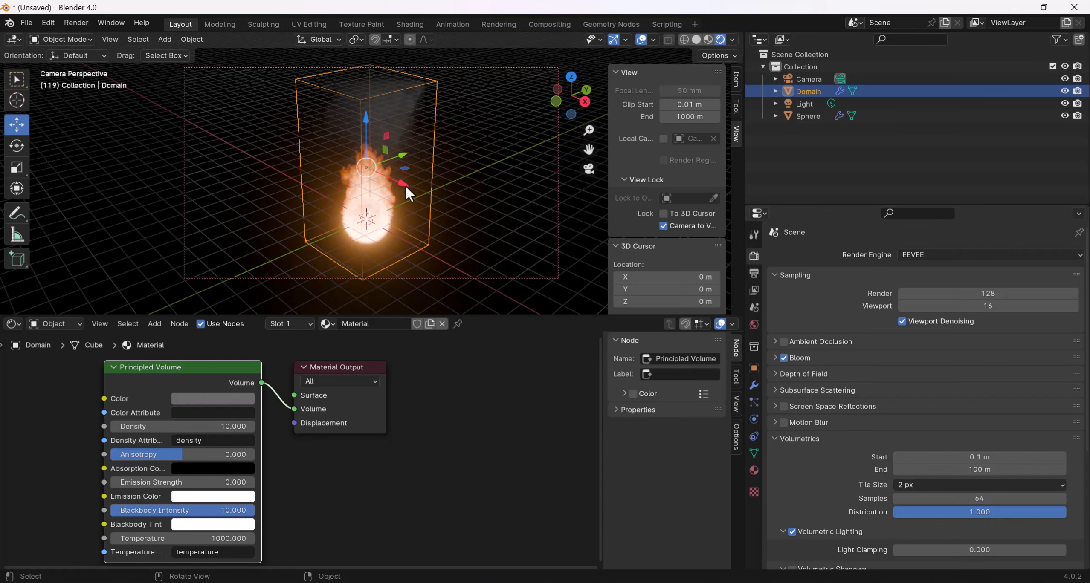
Step: Adjust the camera angle on the fire slightly and render the frame to check the volumetric detail, closing the result
middle_drag(406, 186, 401, 169)
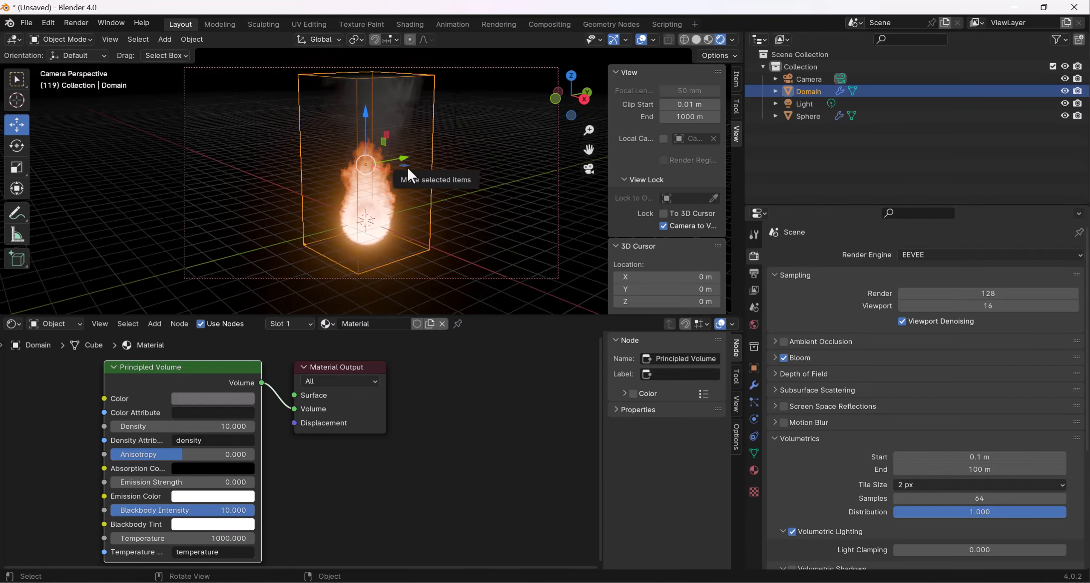
key(F12)
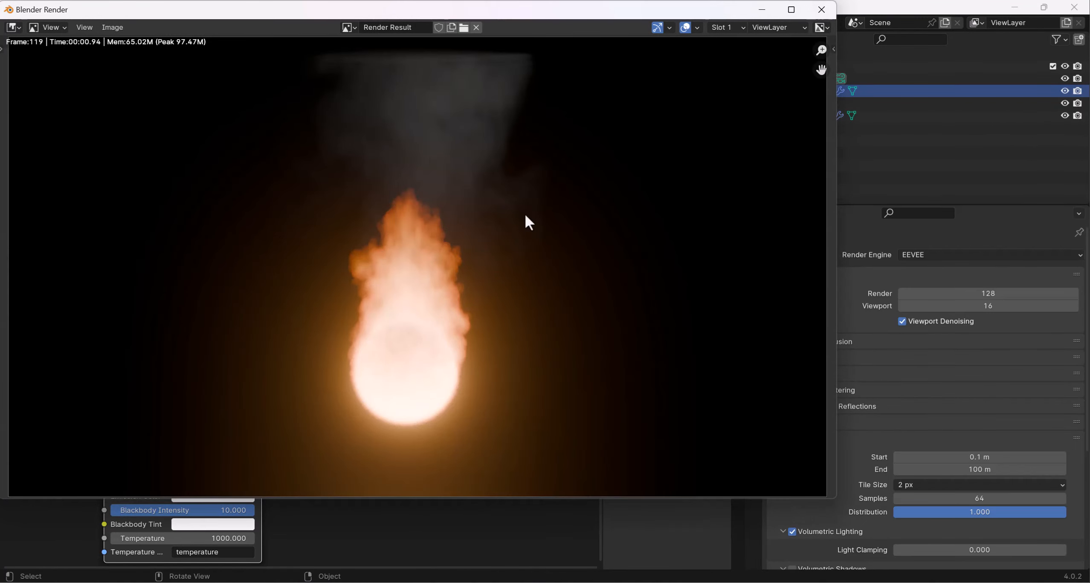
click(821, 10)
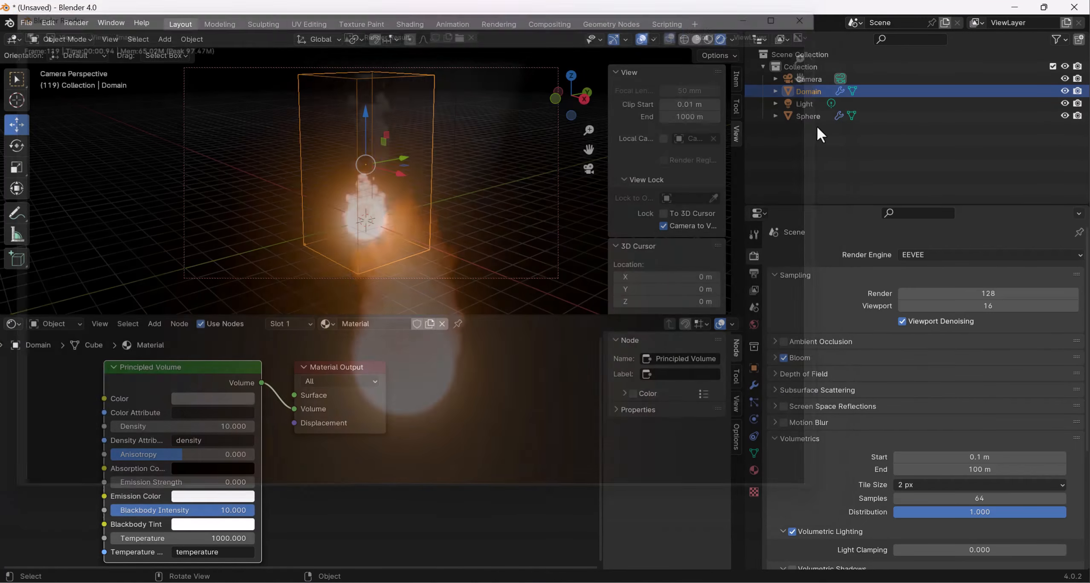
Step: Enable Volumetric Shadows in the render's Volumetrics settings
scroll(889, 423, down, 4)
scroll(888, 424, down, 2)
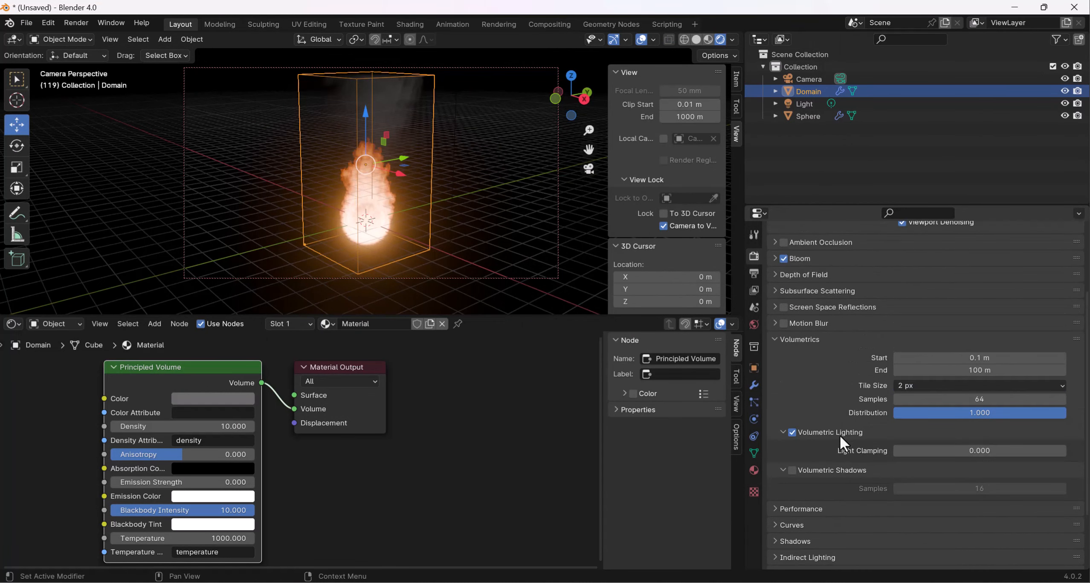
scroll(836, 333, down, 3)
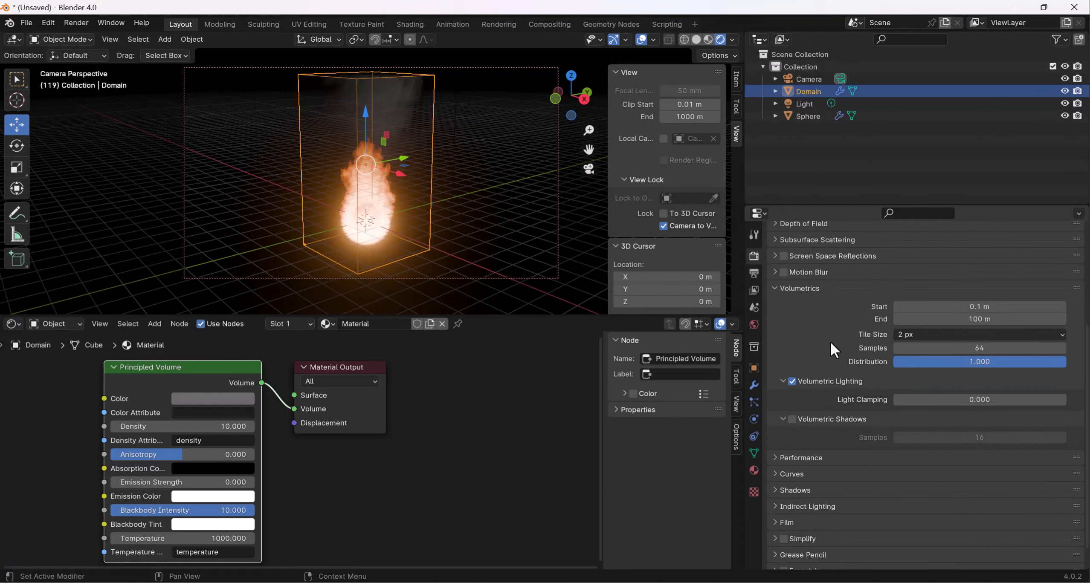
click(792, 419)
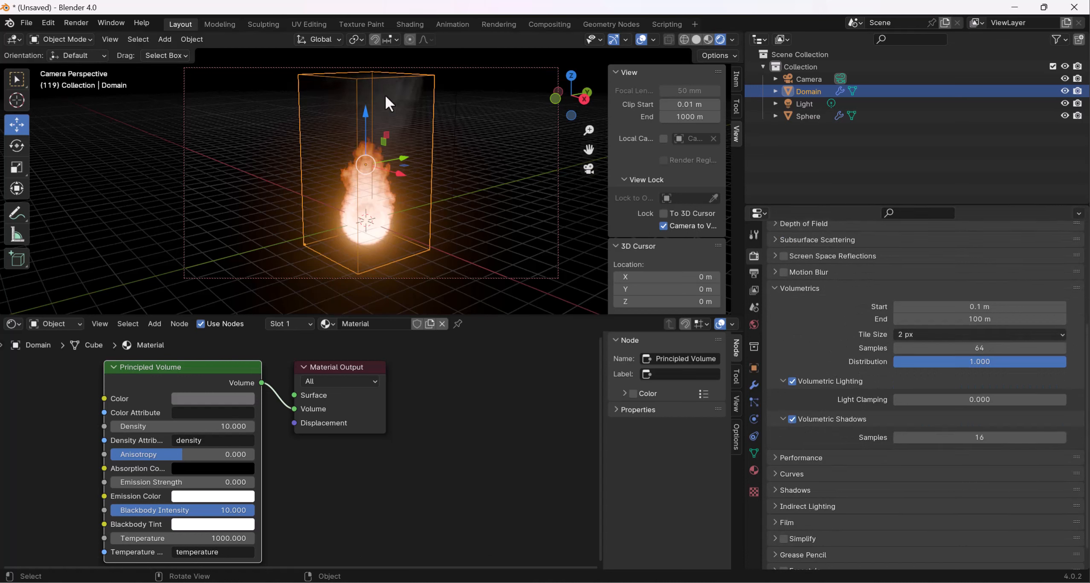
Step: Set the Color Management Look to High Contrast and render the frame to check it, closing the result
scroll(861, 405, down, 2)
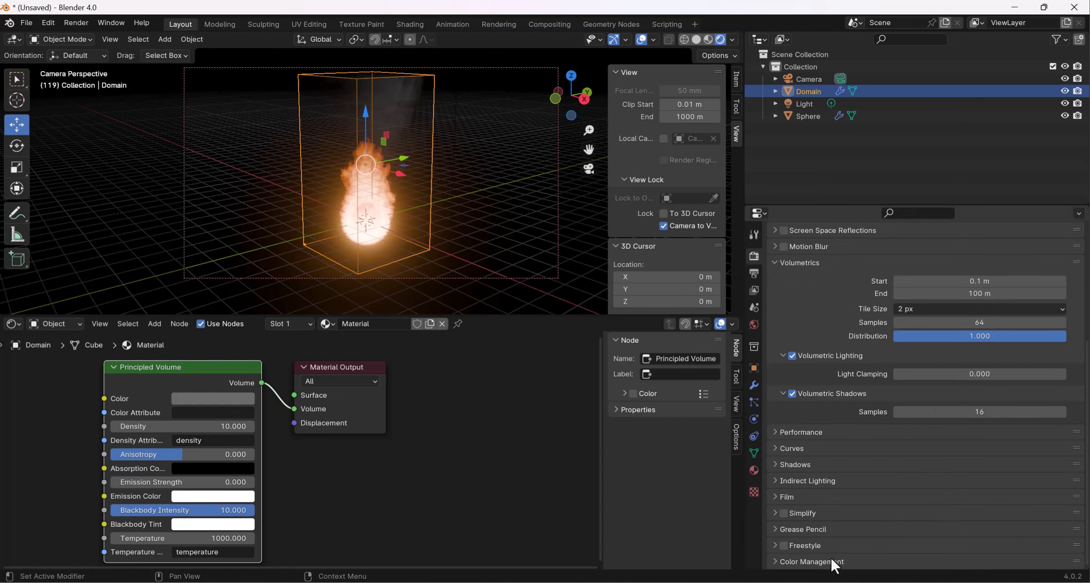
scroll(859, 456, down, 5)
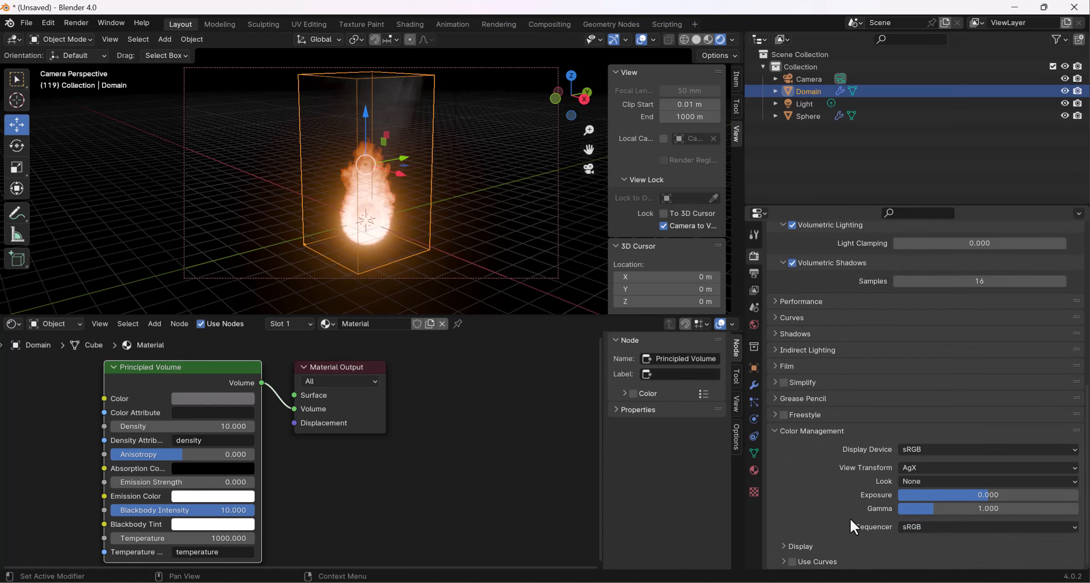
click(951, 480)
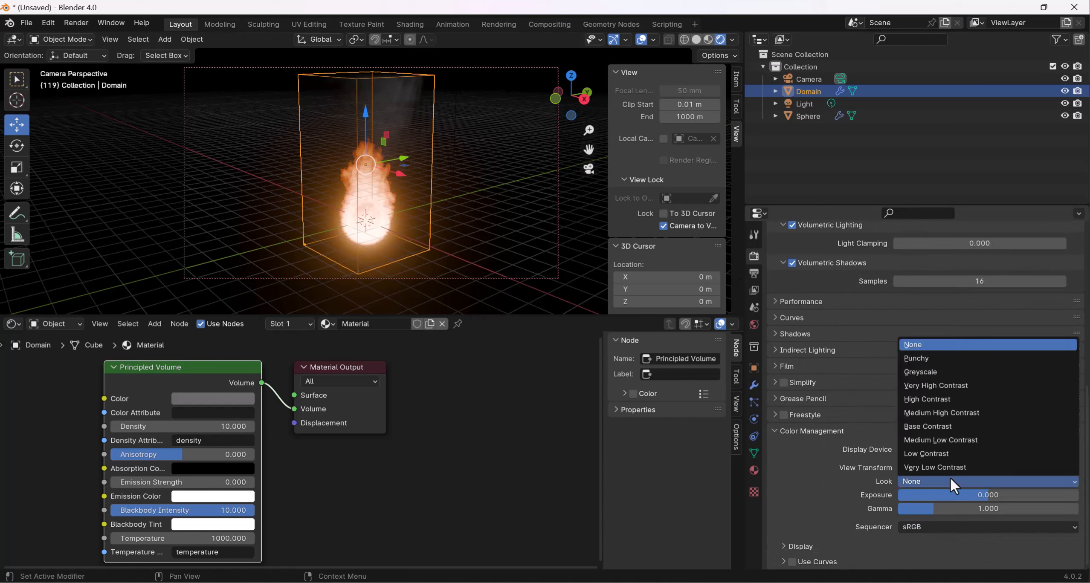
click(947, 398)
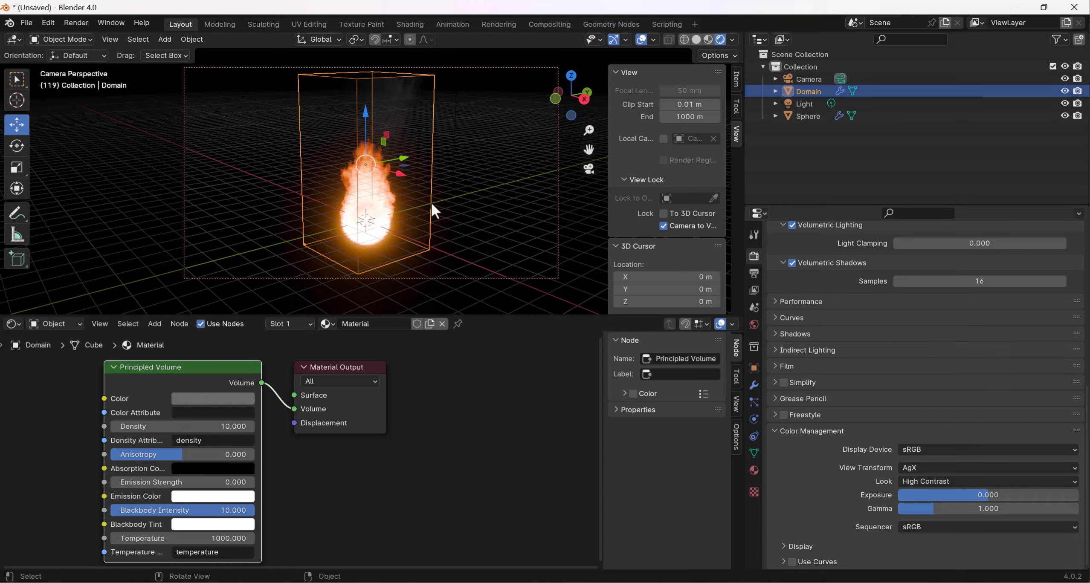
key(F12)
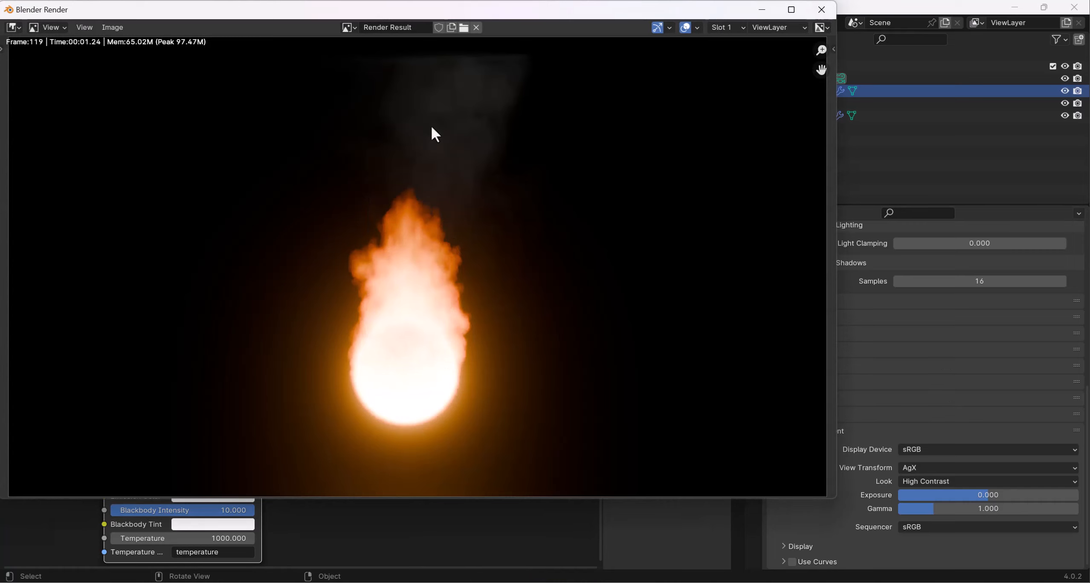
click(820, 15)
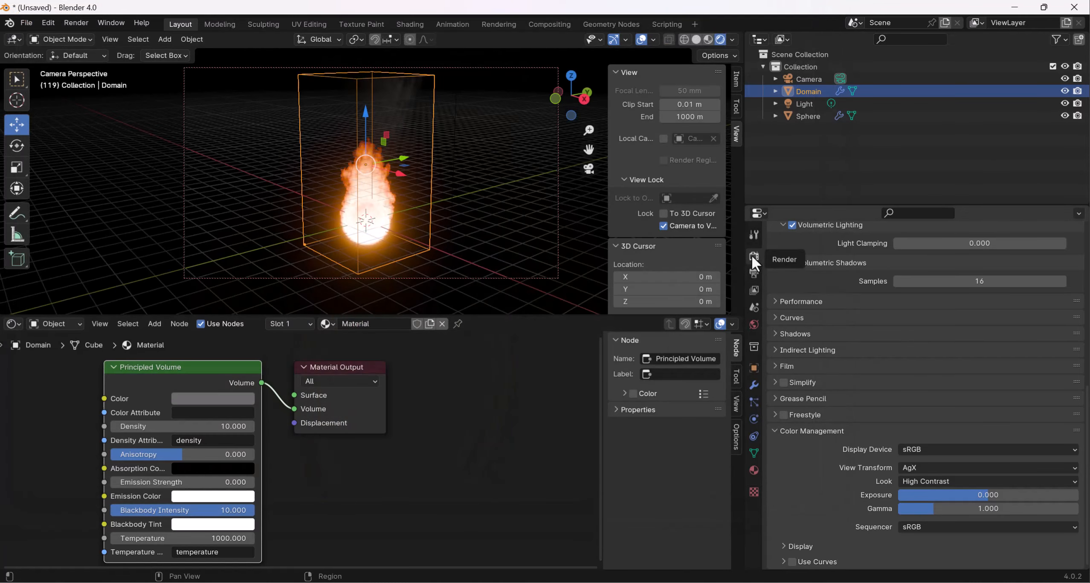
Step: Browse for the render output location and create a new folder named Fire in Documents
click(753, 273)
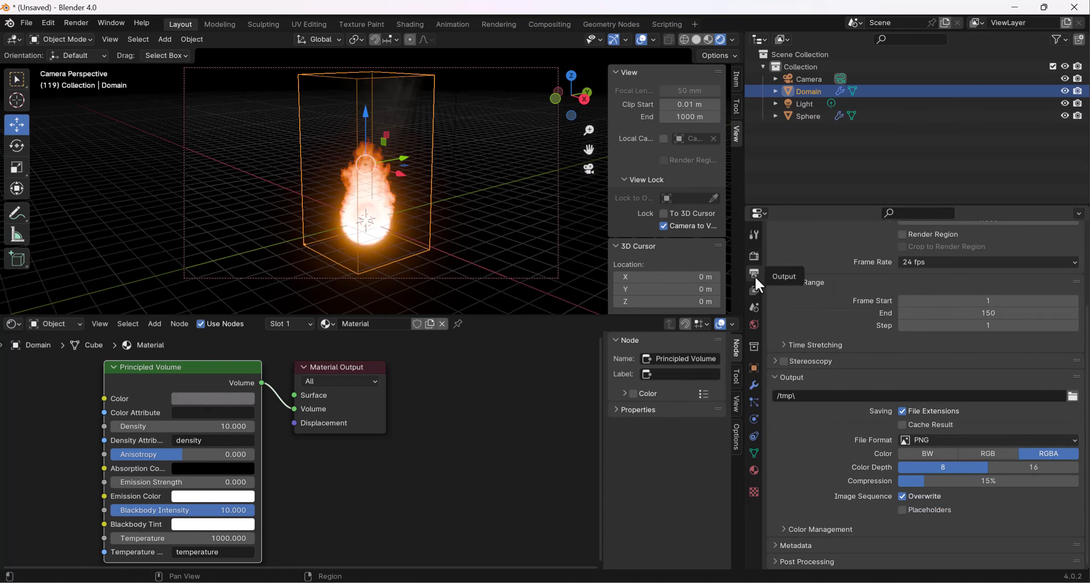
click(1073, 396)
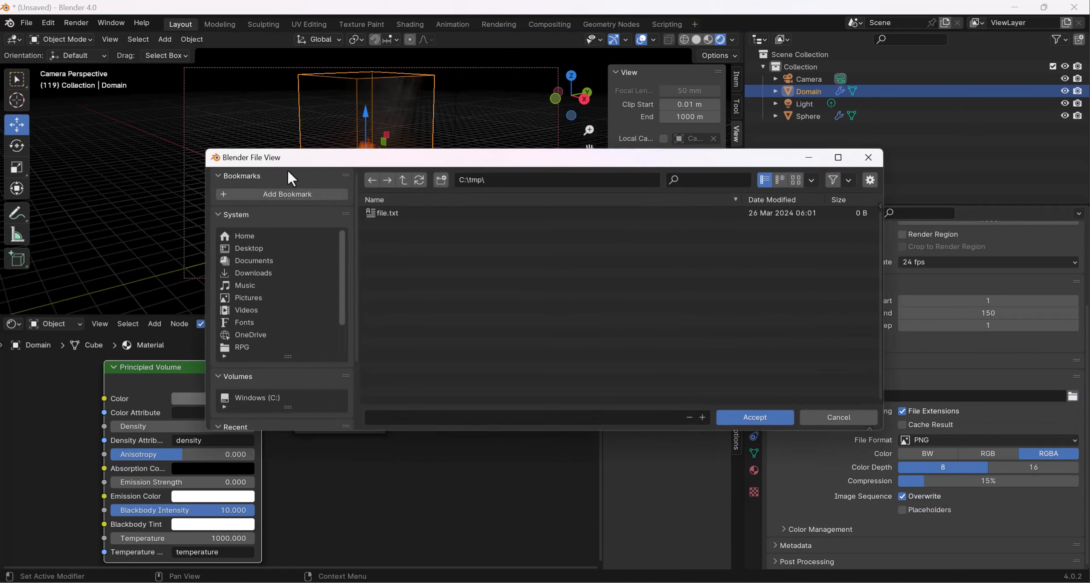
click(272, 248)
scroll(435, 273, down, 8)
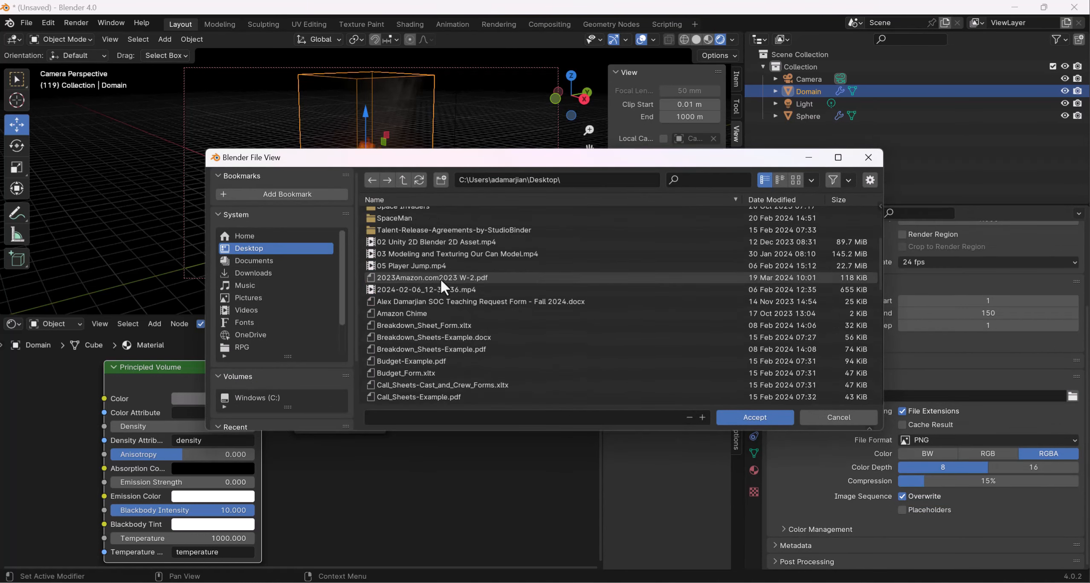
scroll(444, 277, up, 5)
click(254, 260)
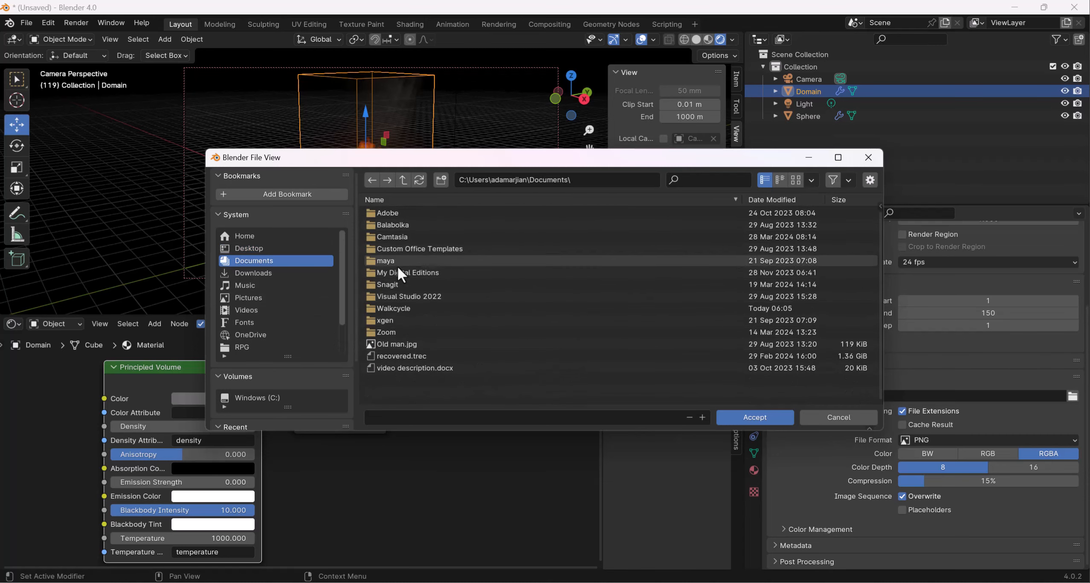
click(437, 180)
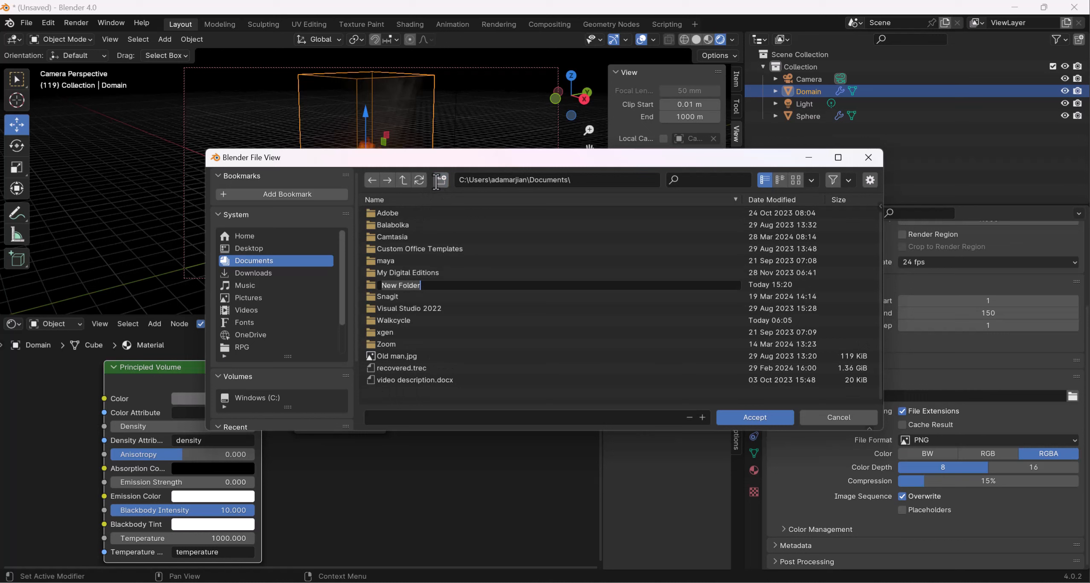
text(Fire)
key(Return)
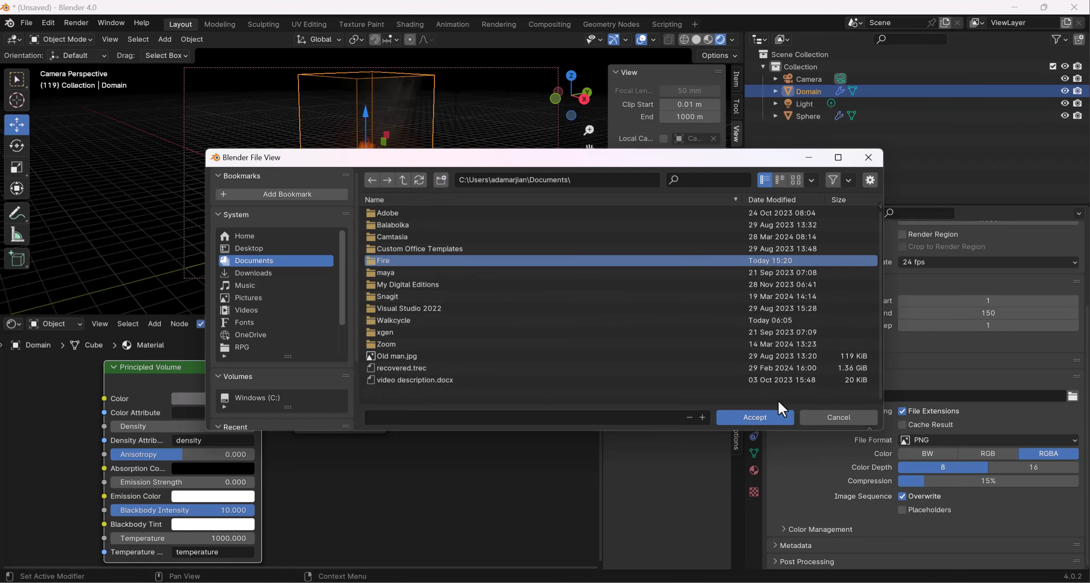
Step: Set the render output path to the Fire folder with the file name zfire and accept it
click(564, 417)
text(zfire)
key(Return)
click(725, 418)
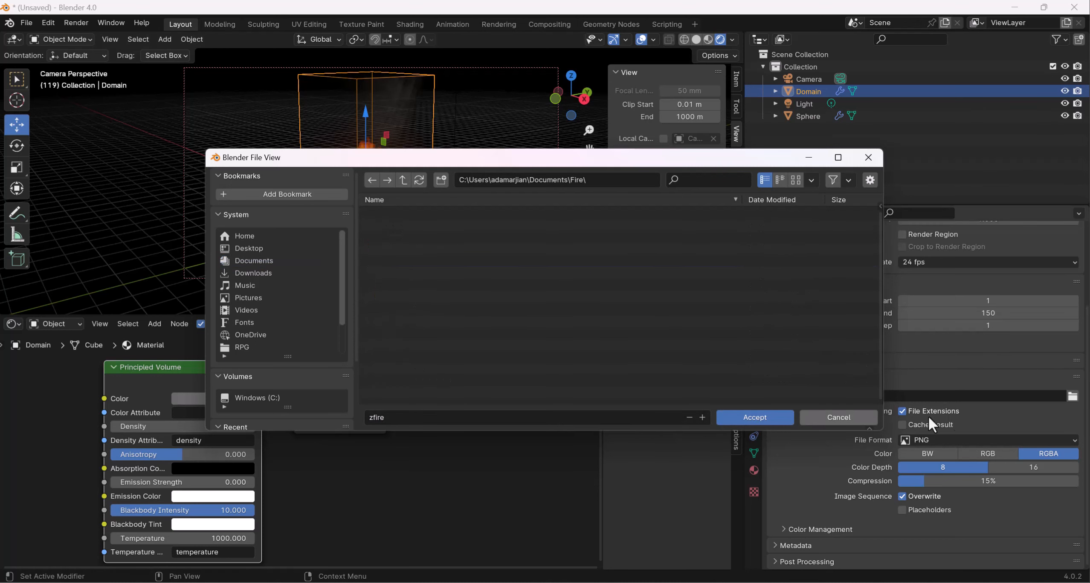
click(753, 418)
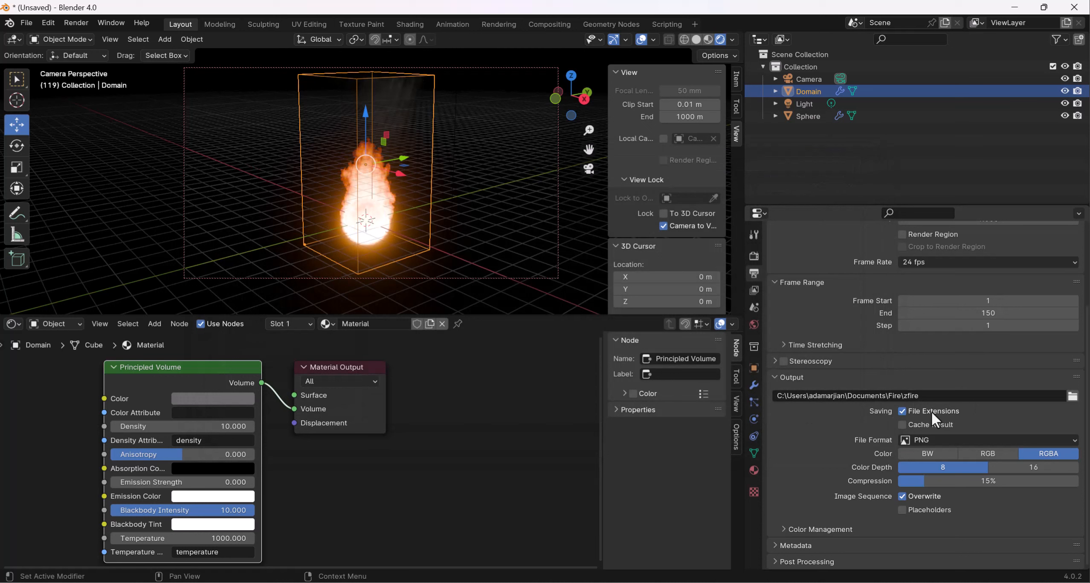
Step: Set the output File Format to FFmpeg Video and show its Encoding settings
click(1073, 441)
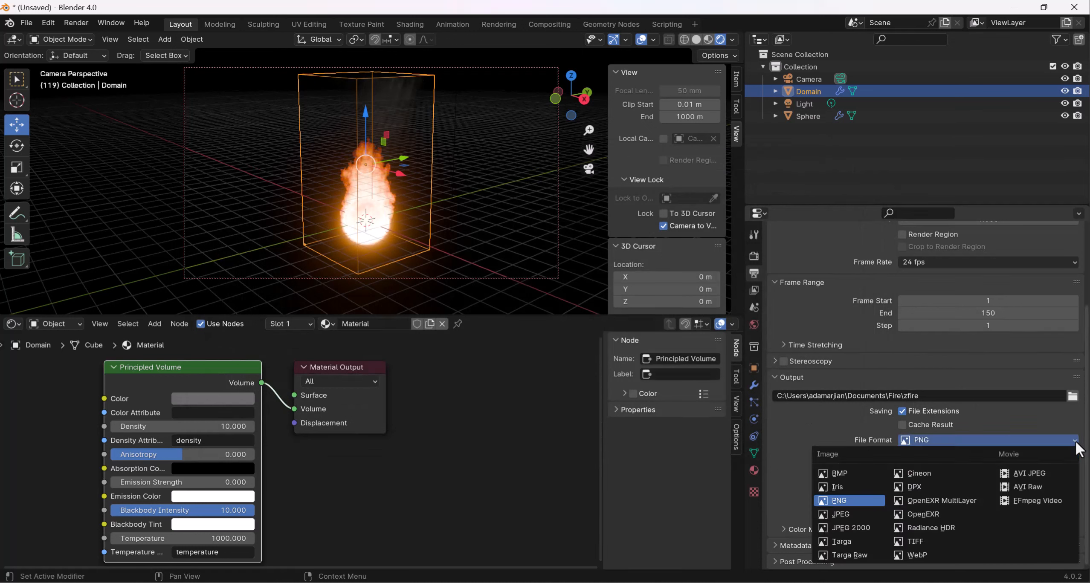
click(1037, 500)
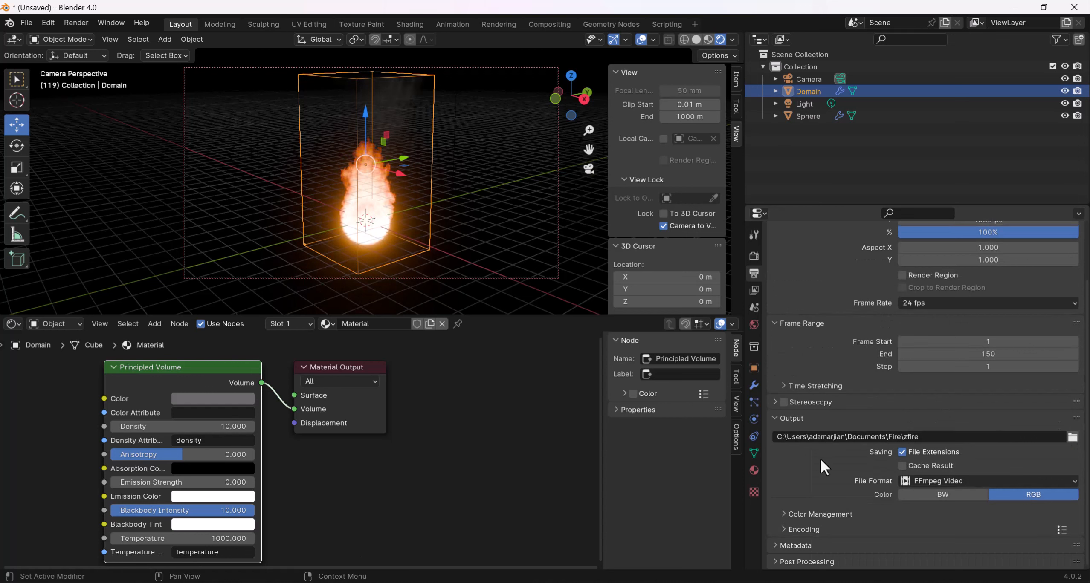
click(824, 516)
scroll(829, 503, down, 5)
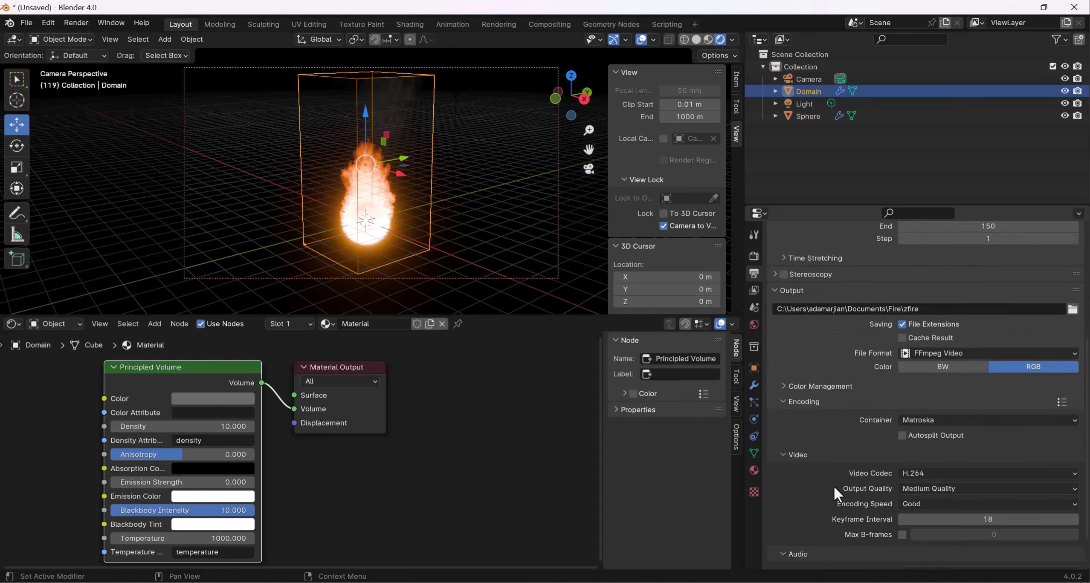
Step: Set the video encoding Container to MPEG-4 and check the remaining encoding and frame range settings
click(949, 419)
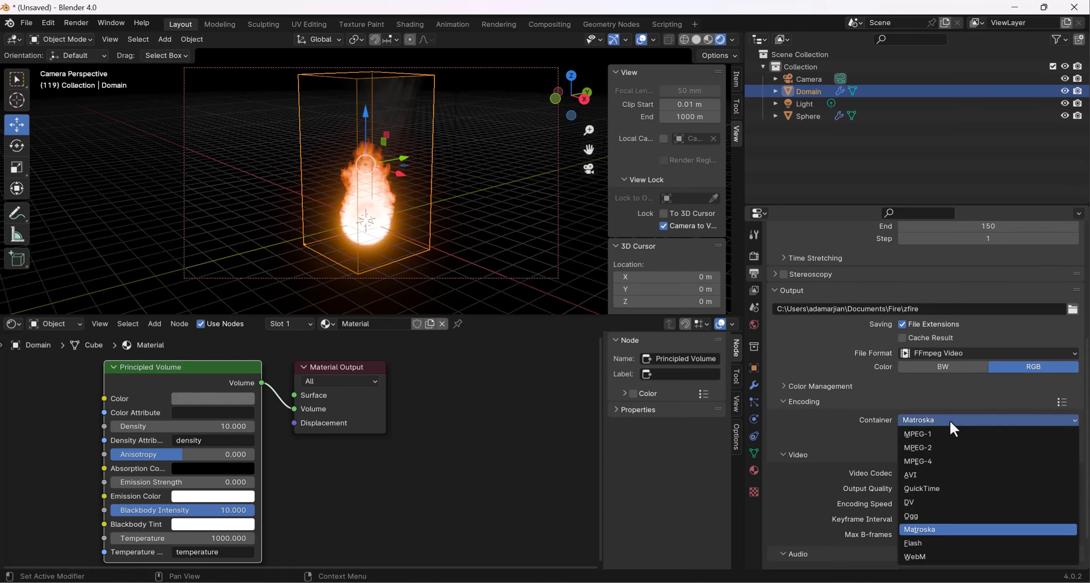
click(946, 461)
scroll(850, 408, down, 2)
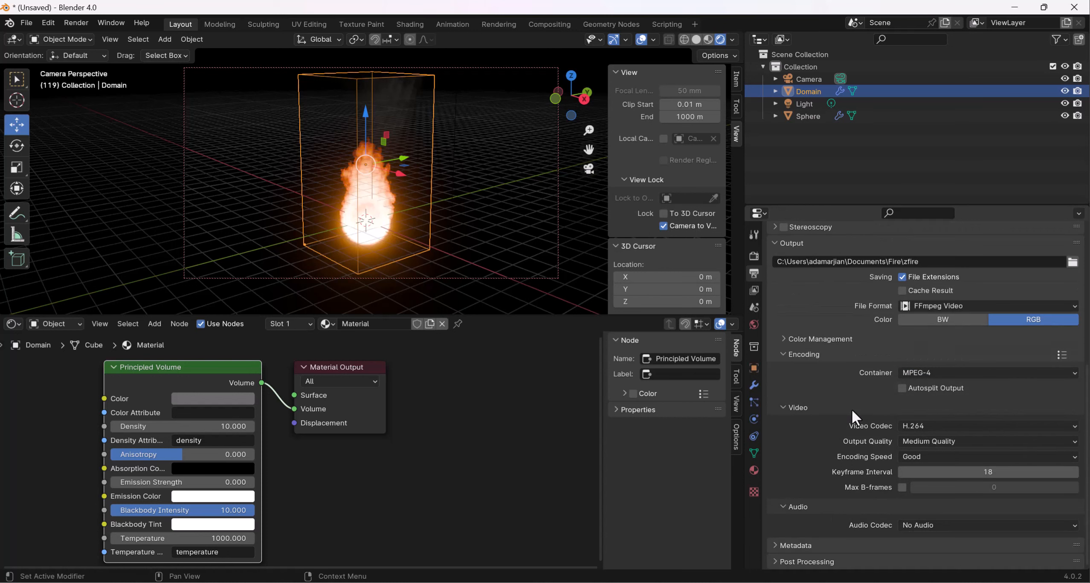
scroll(850, 409, up, 3)
scroll(853, 409, up, 5)
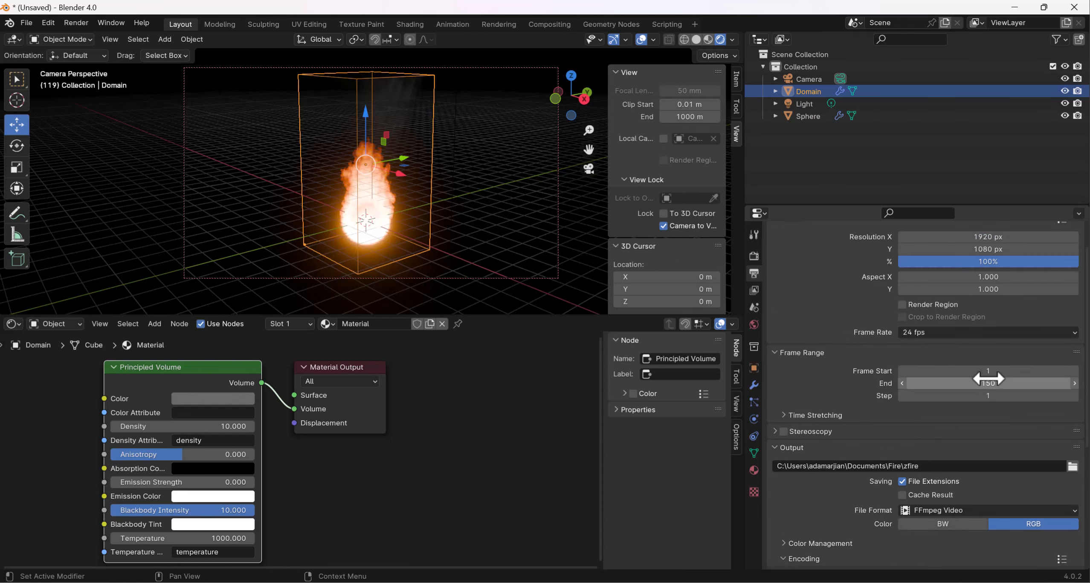
Step: Change the Shader Editor area to a Timeline and play the fire simulation from the start to preview it
click(10, 325)
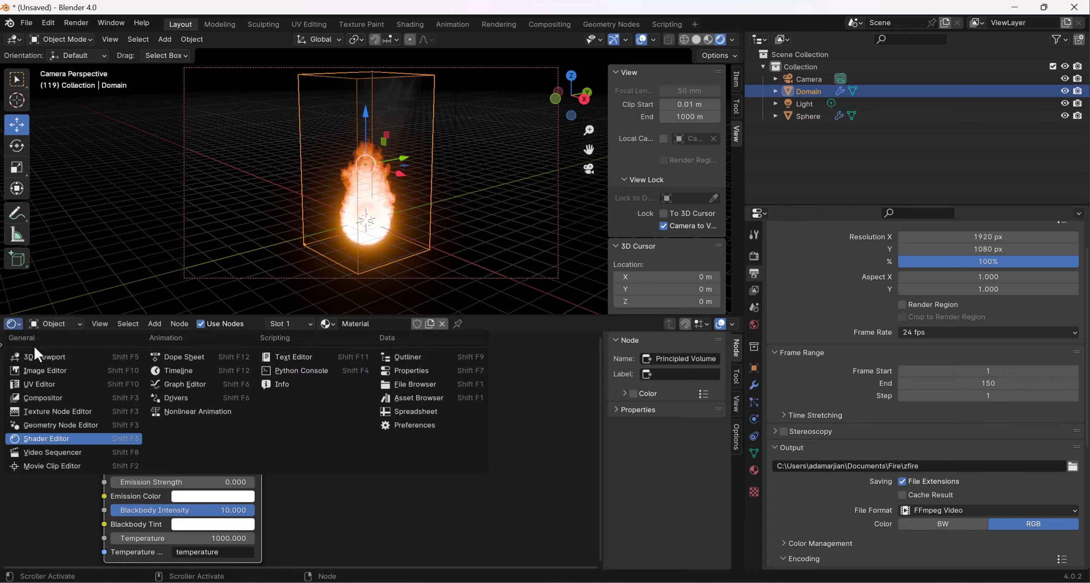
click(194, 372)
drag(318, 337, 27, 347)
key(space)
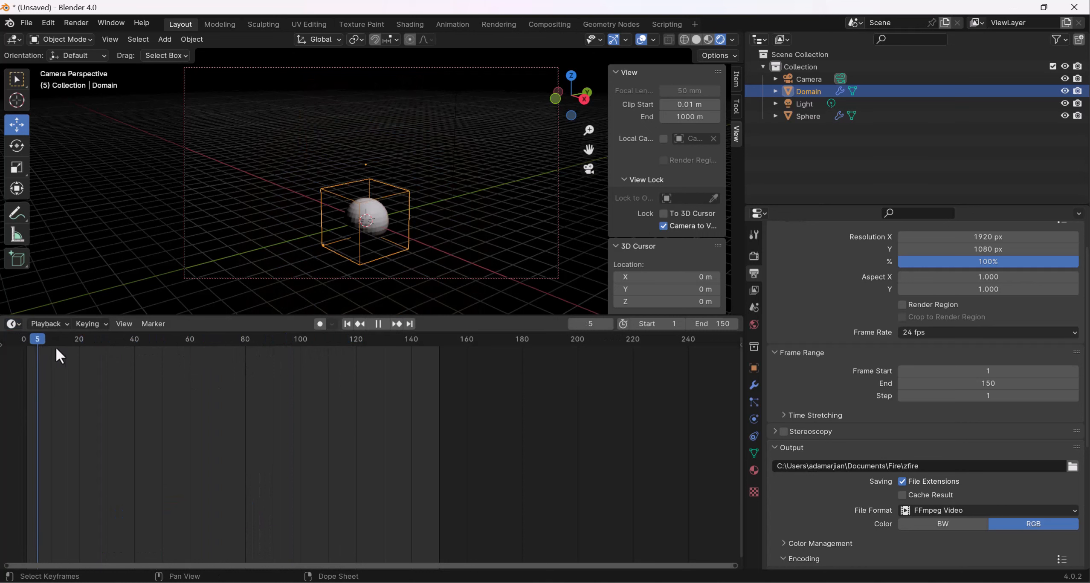
drag(110, 352, 112, 352)
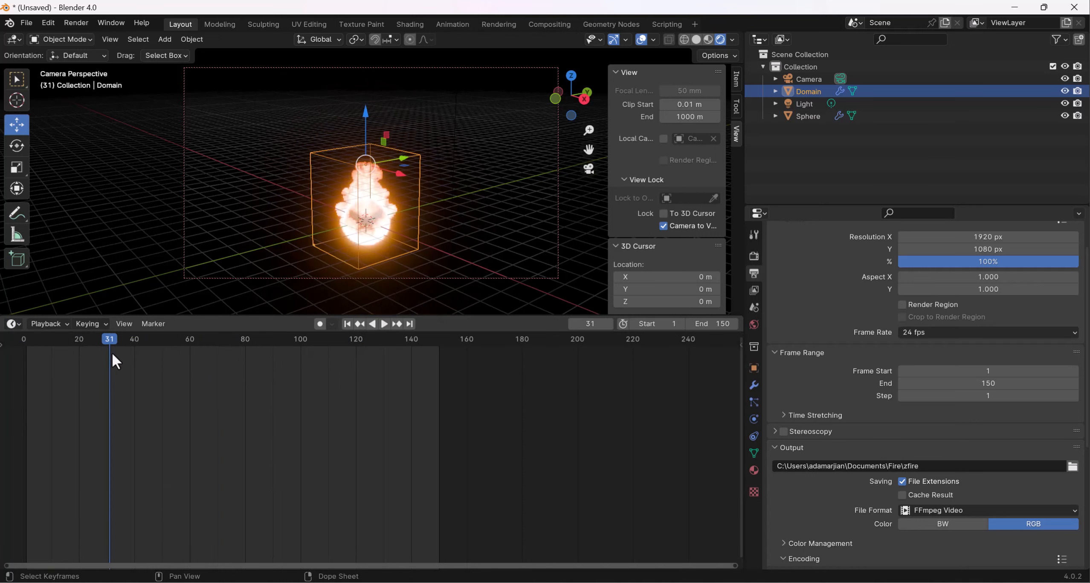
click(384, 323)
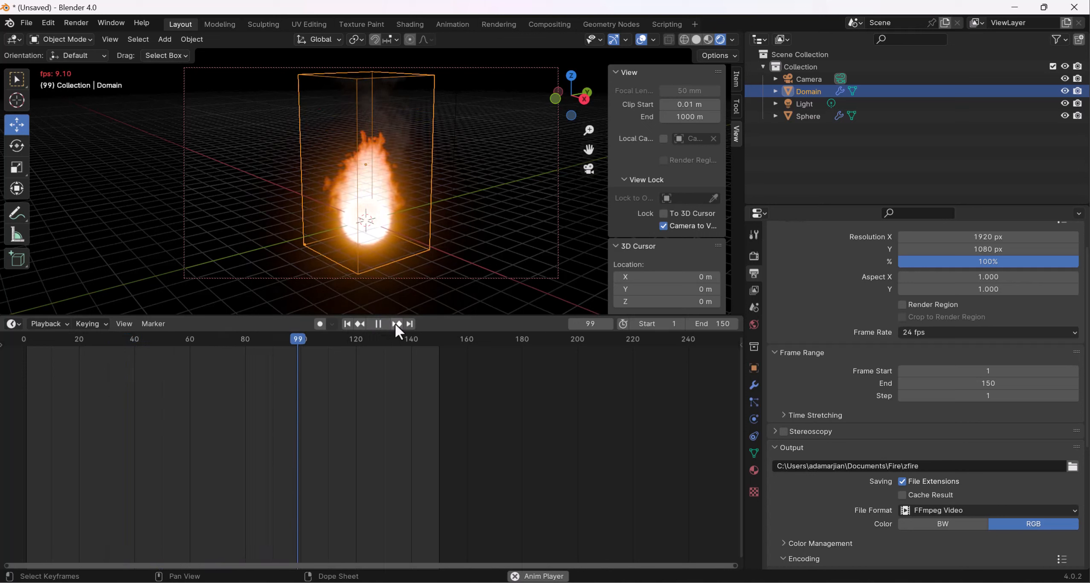
key(space)
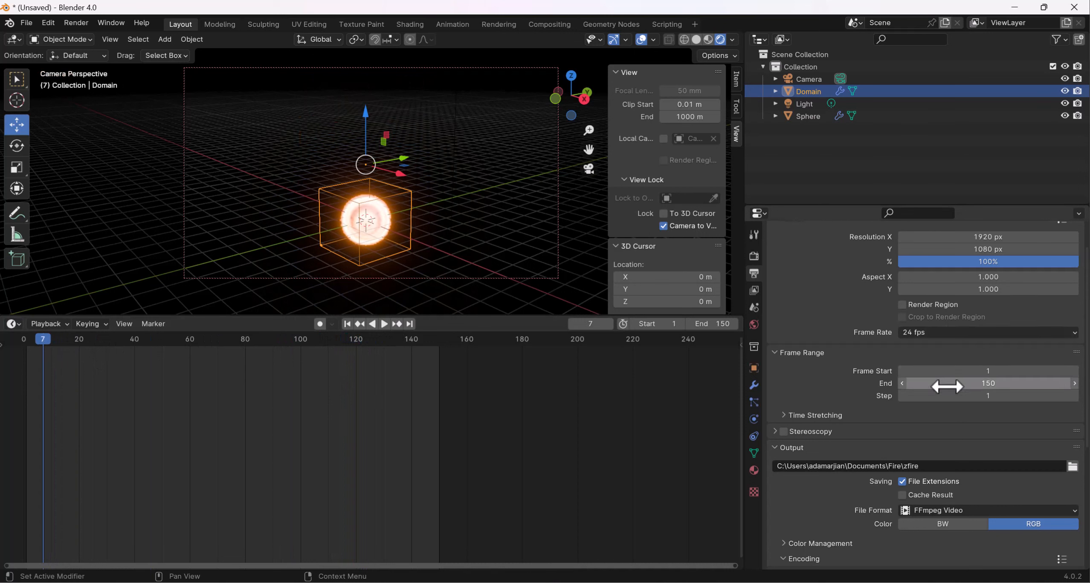
Step: Review the output settings and the EEVEE sampling, volumetrics and color management settings before rendering
scroll(951, 386, down, 4)
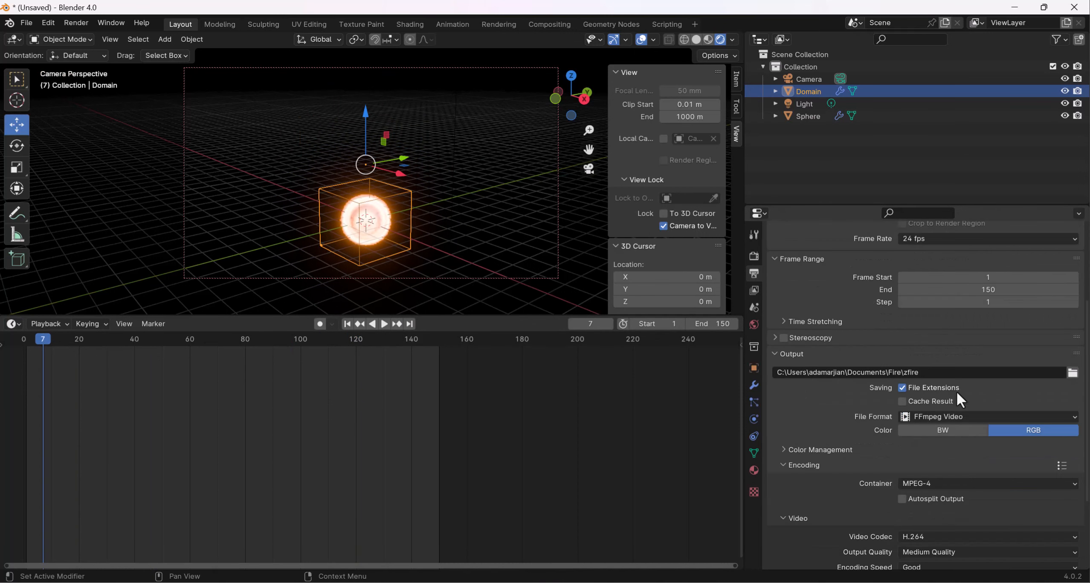
click(77, 25)
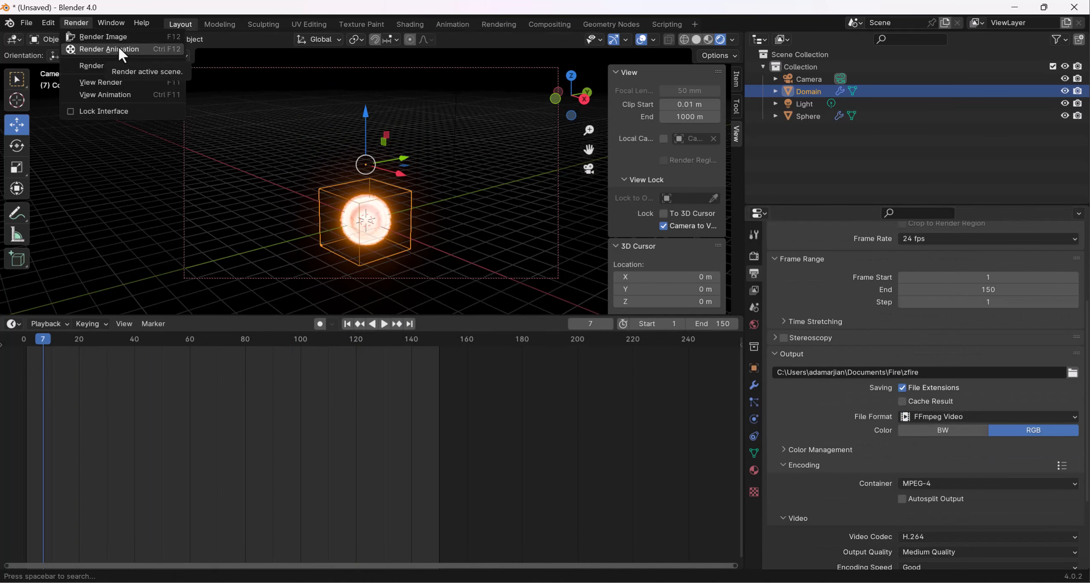
scroll(817, 266, up, 5)
click(755, 233)
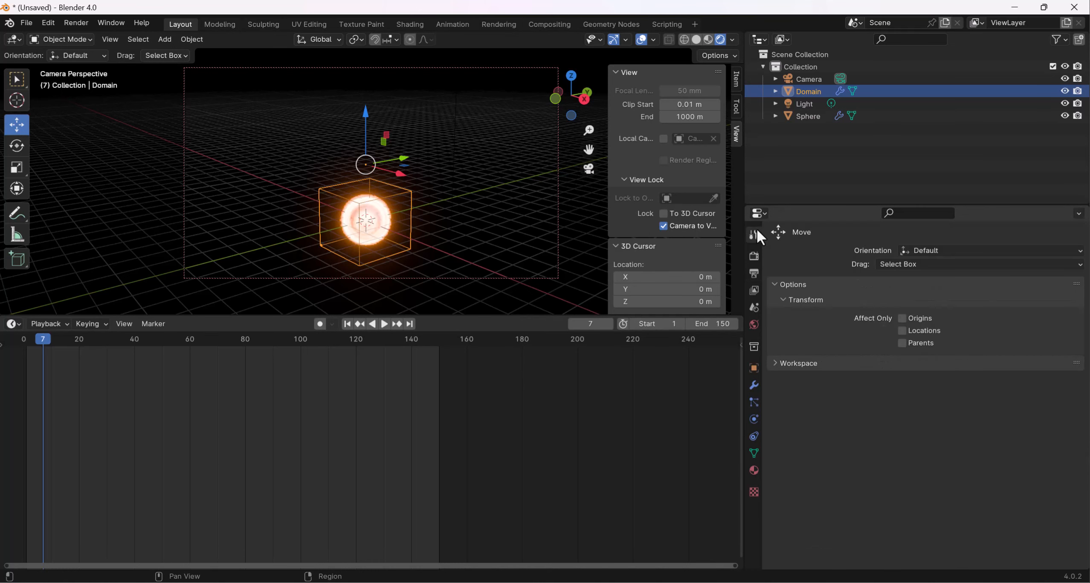
click(754, 255)
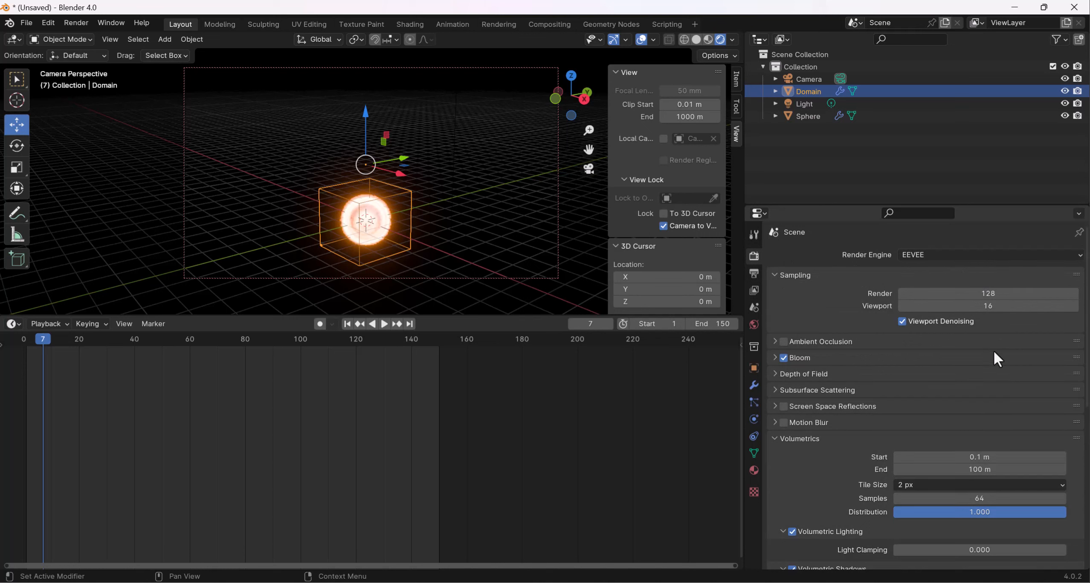
scroll(994, 354, down, 8)
scroll(1000, 372, down, 3)
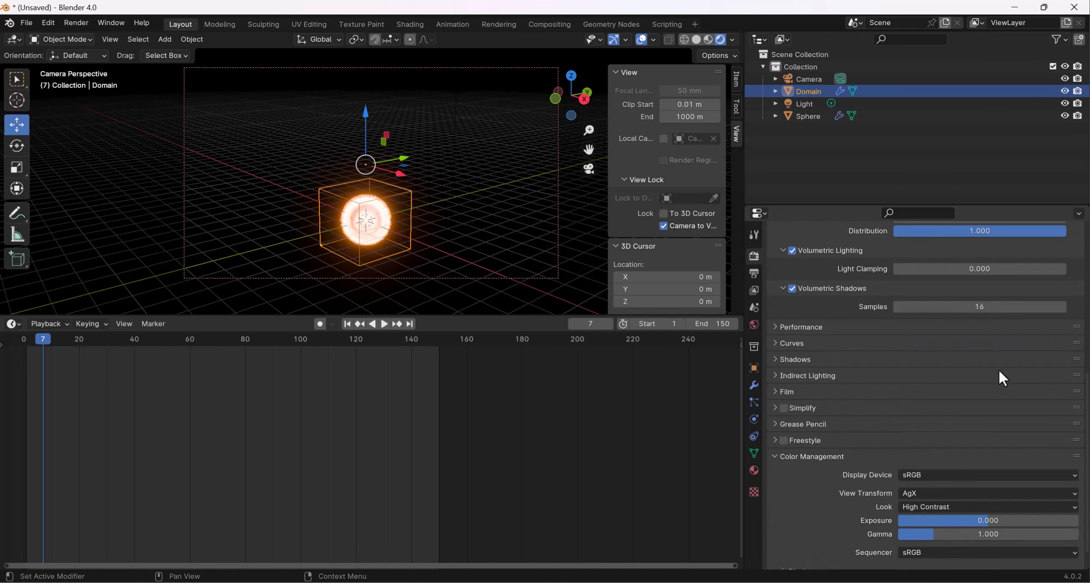
scroll(945, 391, down, 1)
scroll(941, 391, up, 6)
scroll(940, 391, up, 3)
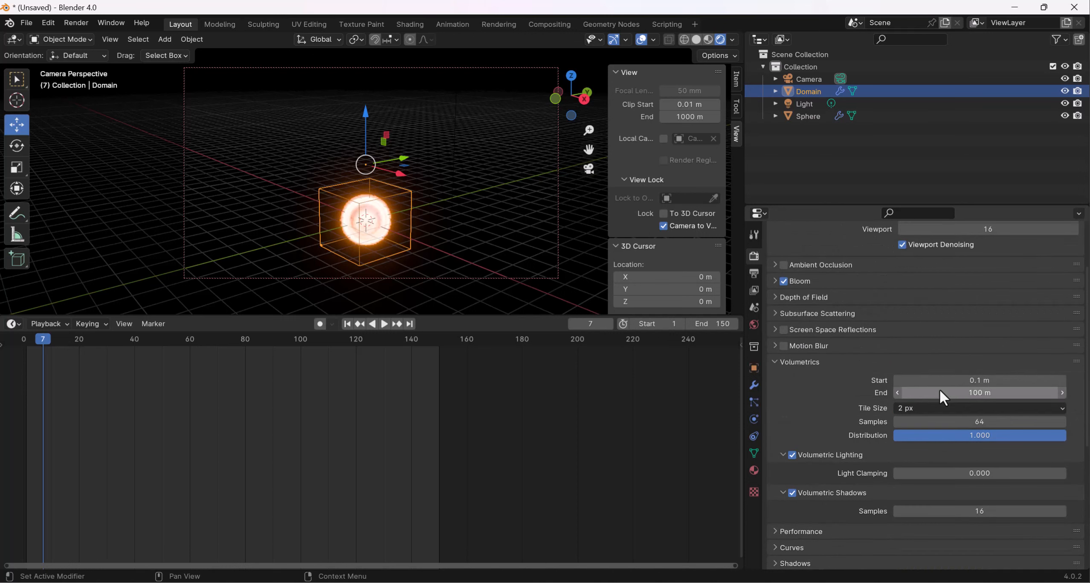
scroll(940, 391, up, 2)
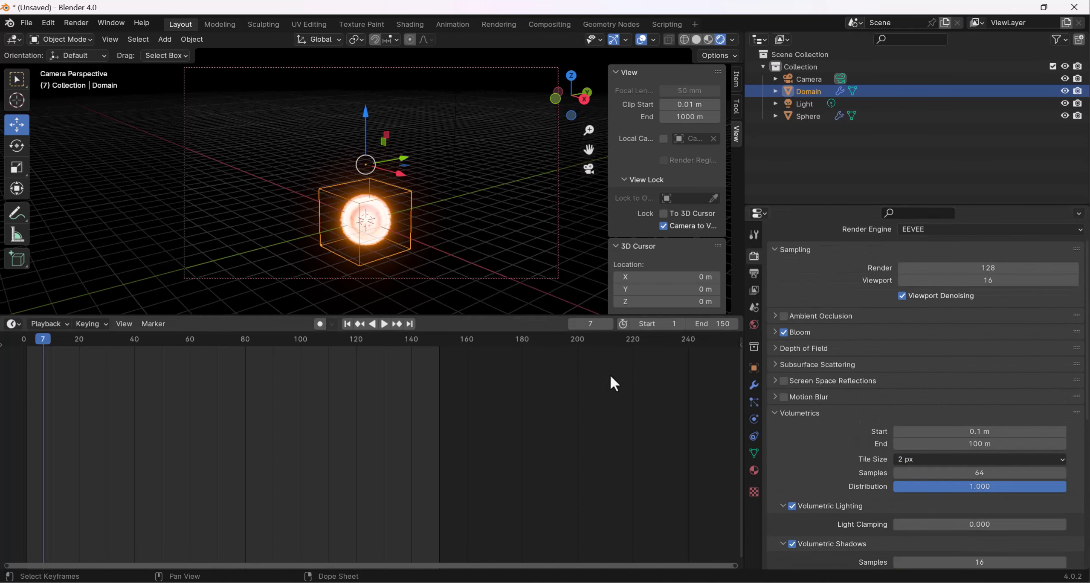
Step: With the playhead moved back to frame 2, render the animation and play the resulting zfire0001-0150 video in Media Player
drag(40, 337, 29, 337)
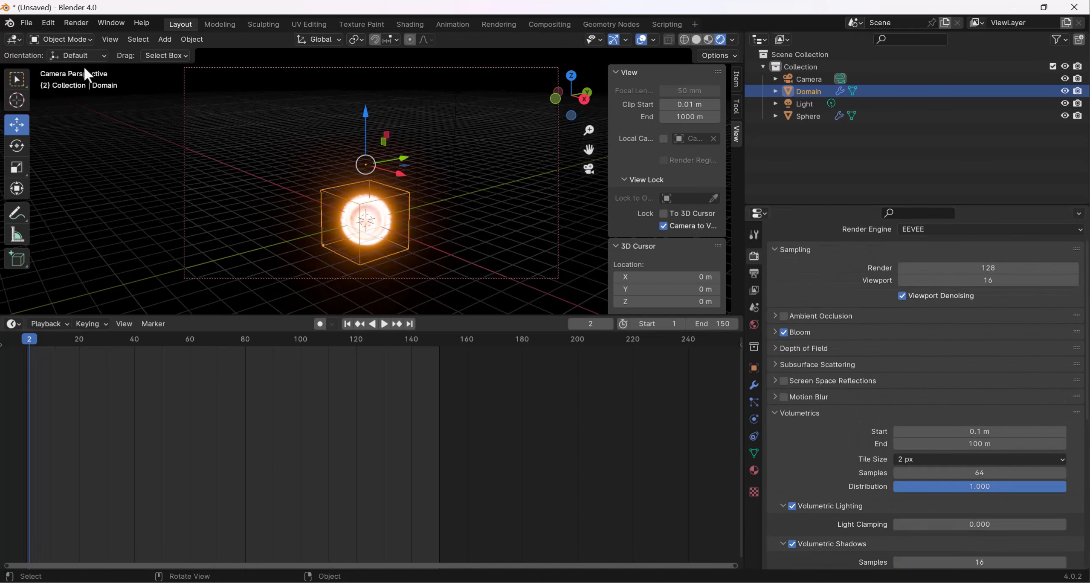
click(75, 23)
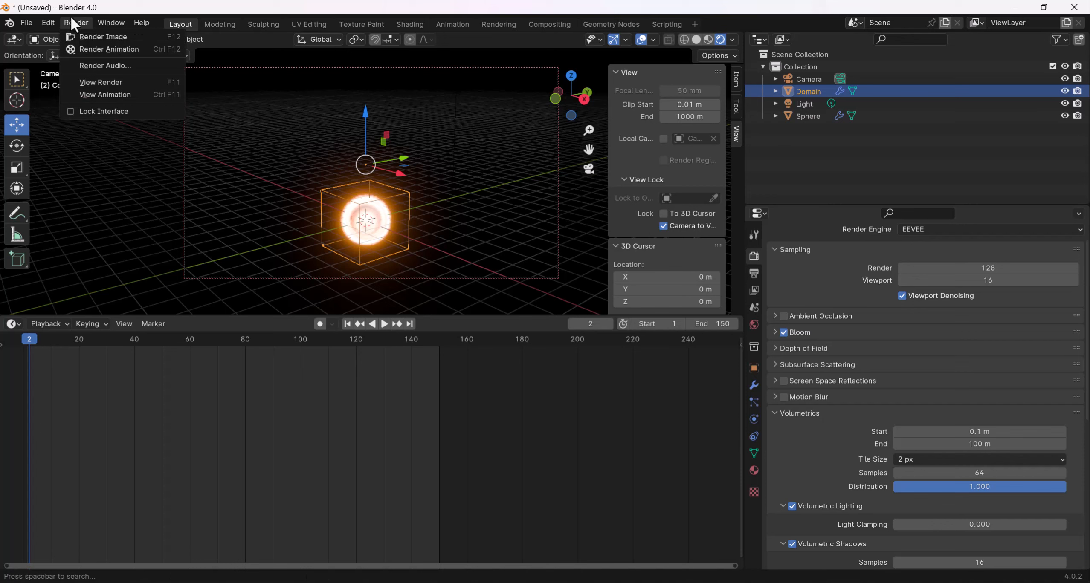
click(126, 48)
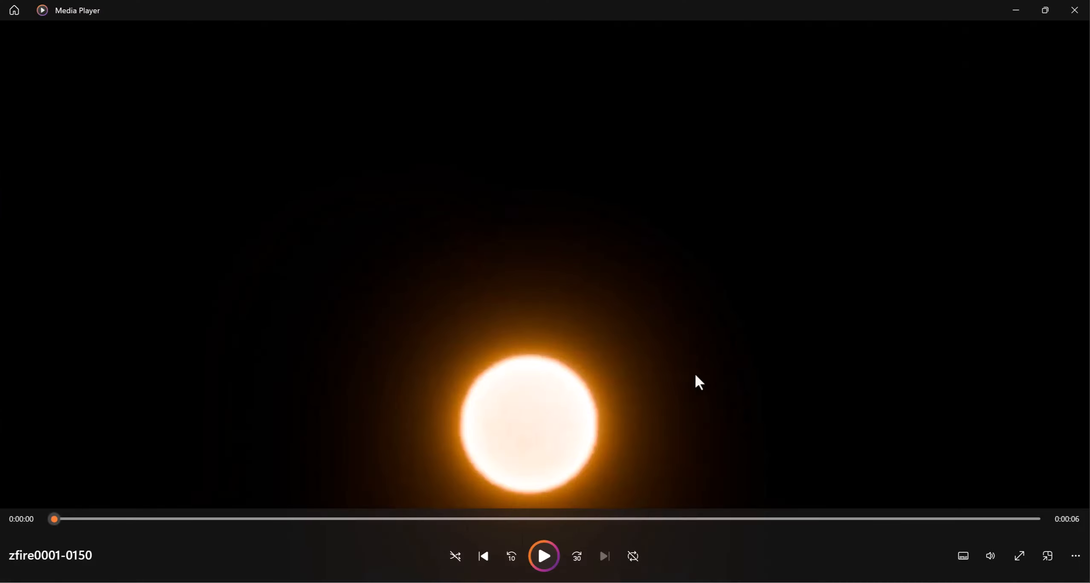
click(546, 557)
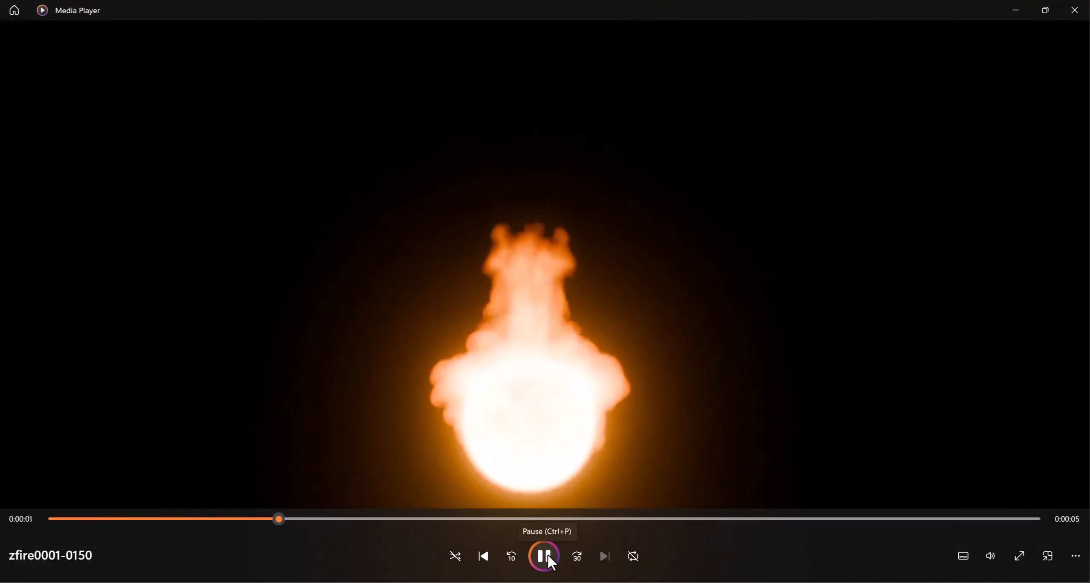